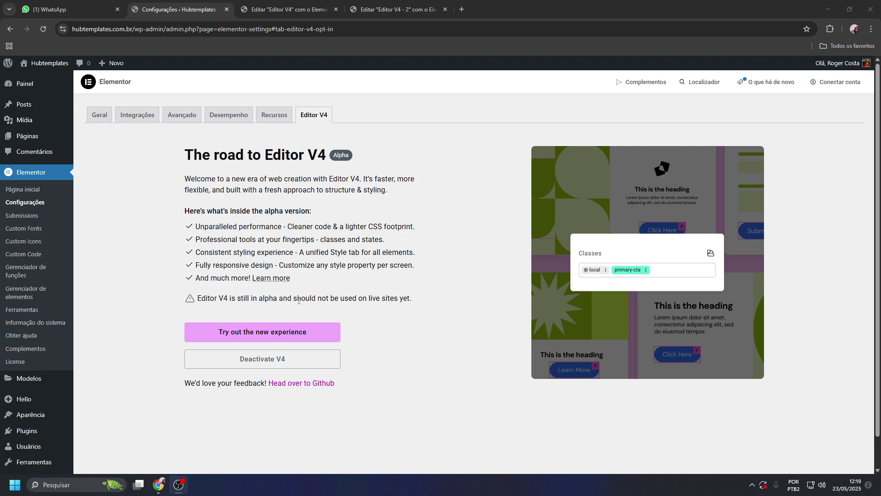
# Highlight the Editor V4 warning about live sites and switch to the page "Editor V4" open in the Elementor editor
pyautogui.moveTo(298, 300); pyautogui.dragTo(380, 296)
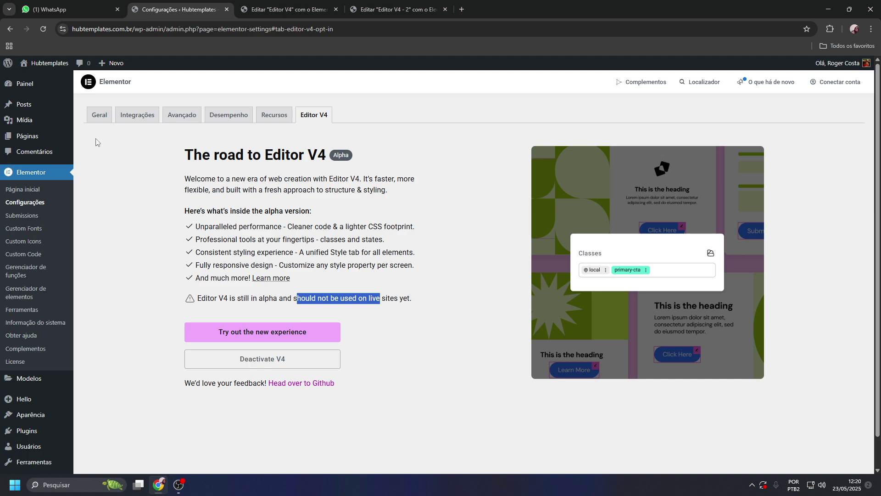
pyautogui.click(294, 13)
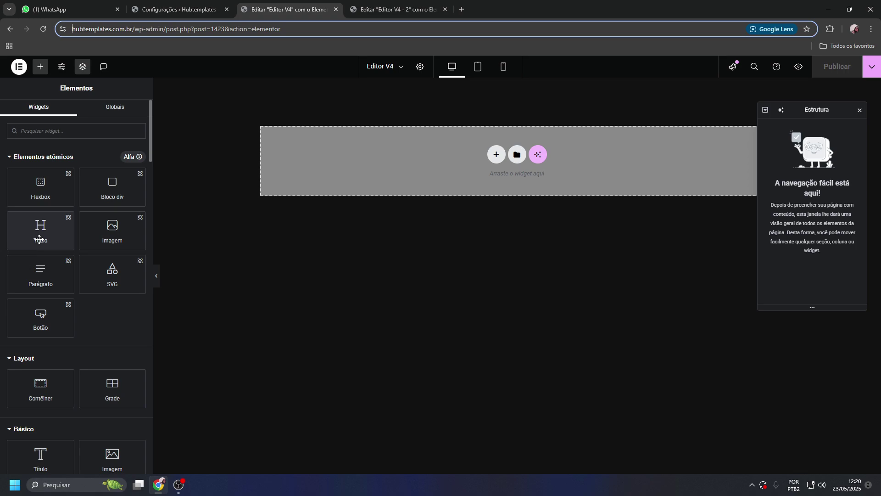
pyautogui.moveTo(44, 238); pyautogui.dragTo(399, 174)
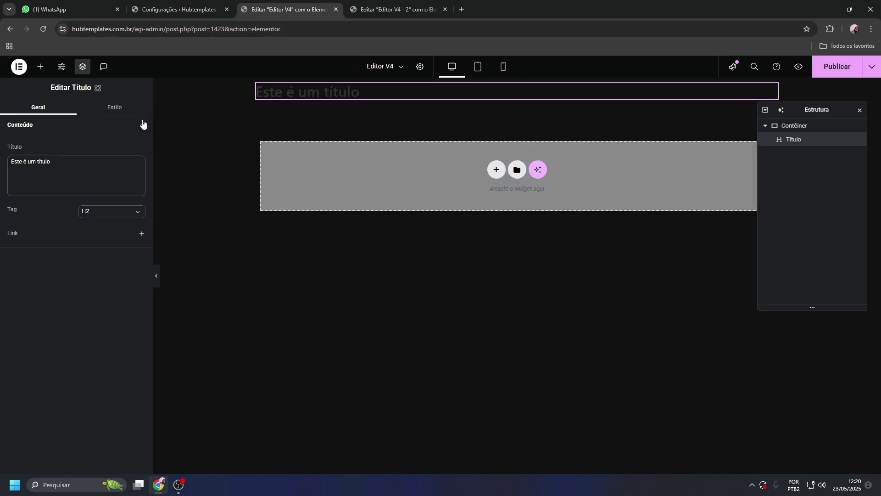
pyautogui.click(801, 132)
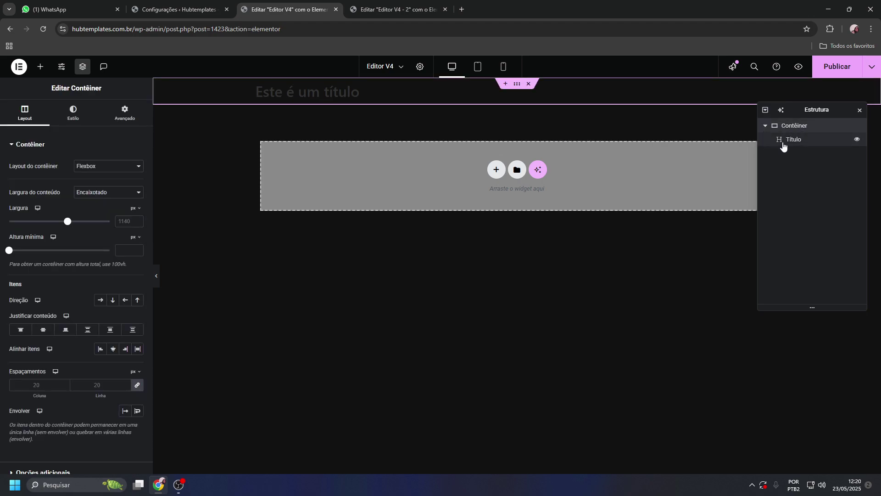
pyautogui.click(801, 140)
pyautogui.click(788, 131)
pyautogui.press('Delete')
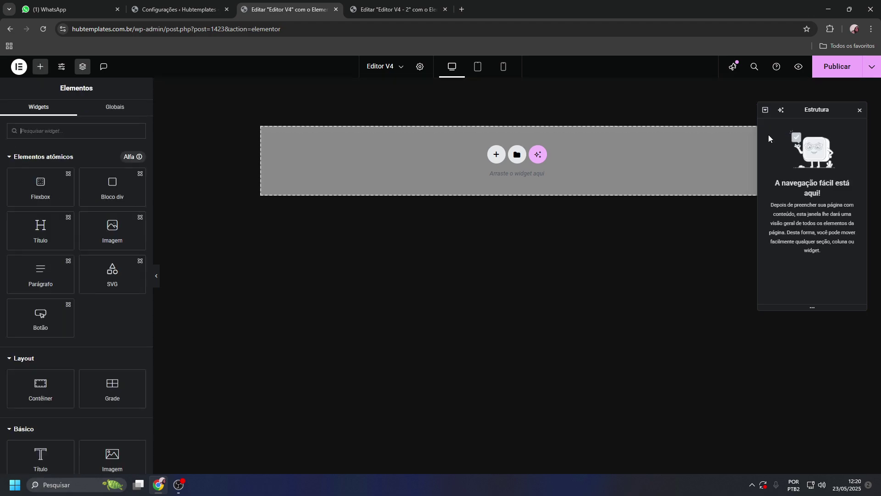
# Add an atomic Flexbox to the empty page and a classic single-column Flexbox container below it
pyautogui.moveTo(40, 186); pyautogui.dragTo(392, 171)
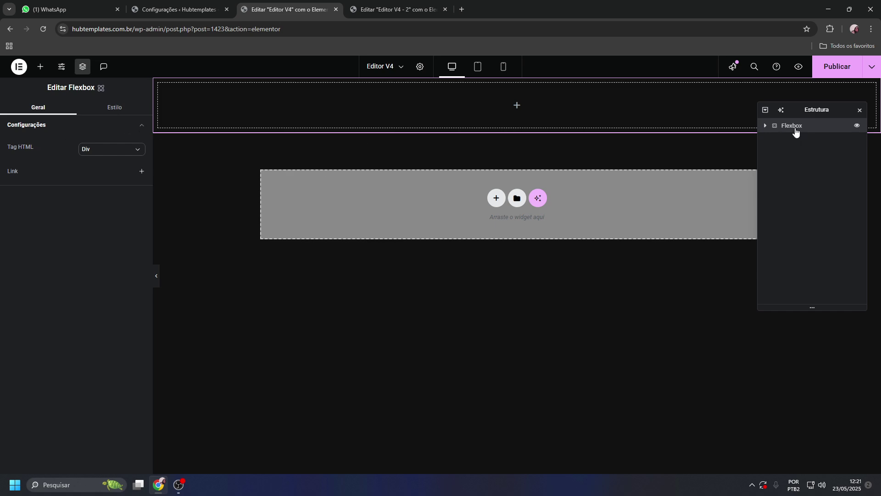
pyautogui.click(494, 199)
pyautogui.click(469, 224)
pyautogui.click(391, 218)
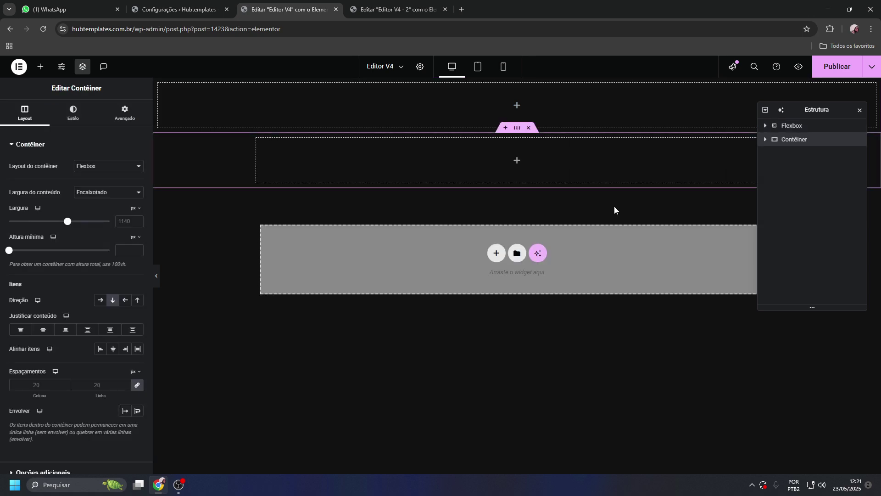
# Compare the settings of the atomic Flexbox with those of the classic container, including the Flexbox's style options
pyautogui.click(792, 127)
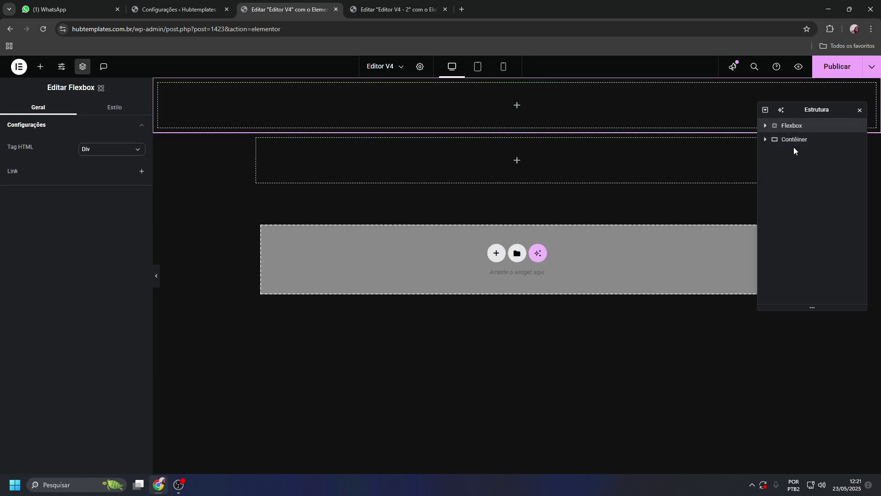
pyautogui.click(790, 140)
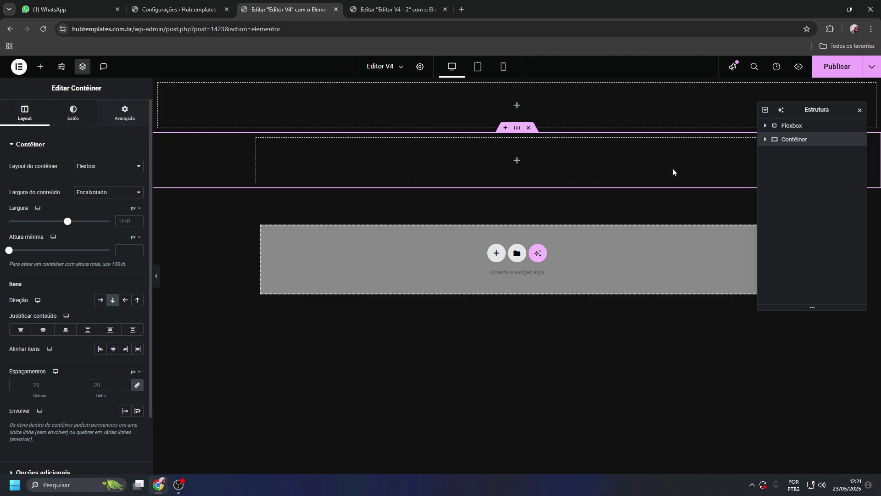
pyautogui.click(787, 128)
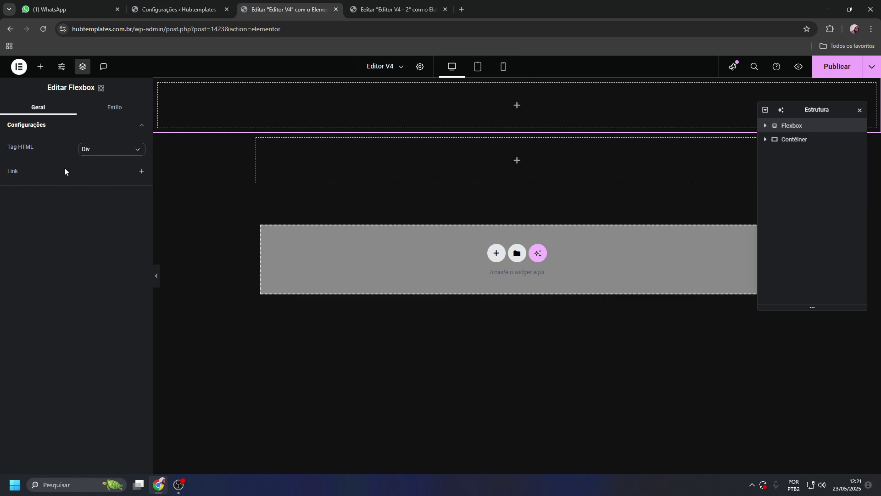
pyautogui.click(111, 109)
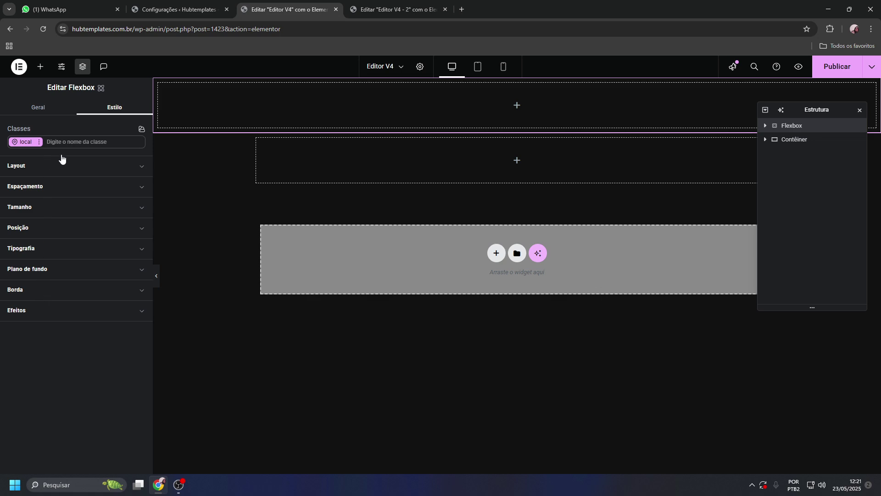
# Place an atomic Título inside the Flexbox and show its style options
pyautogui.click(41, 67)
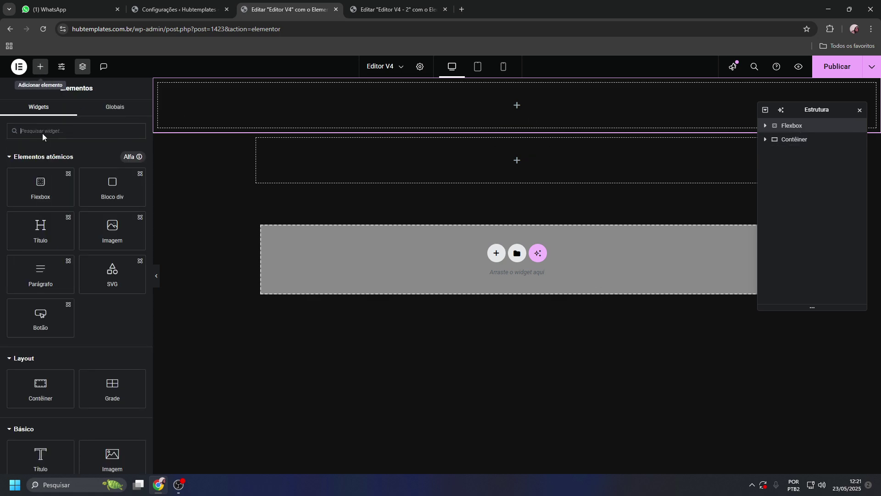
pyautogui.moveTo(57, 238); pyautogui.dragTo(399, 114)
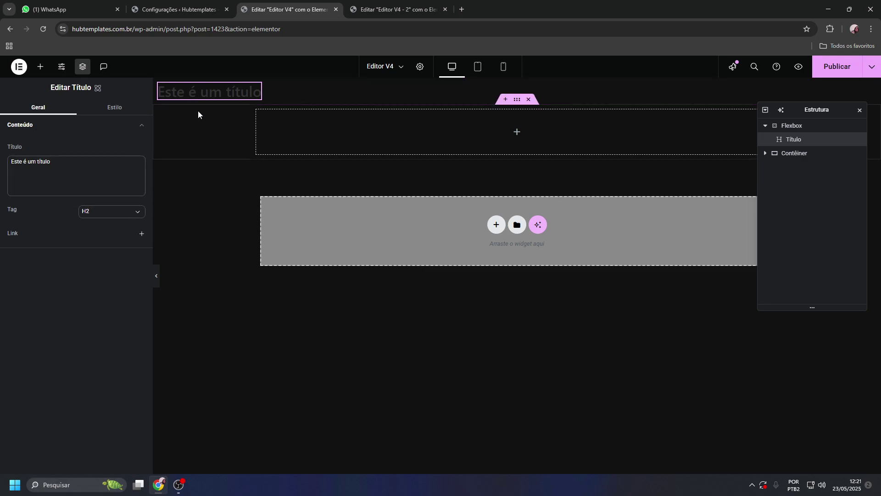
pyautogui.click(117, 111)
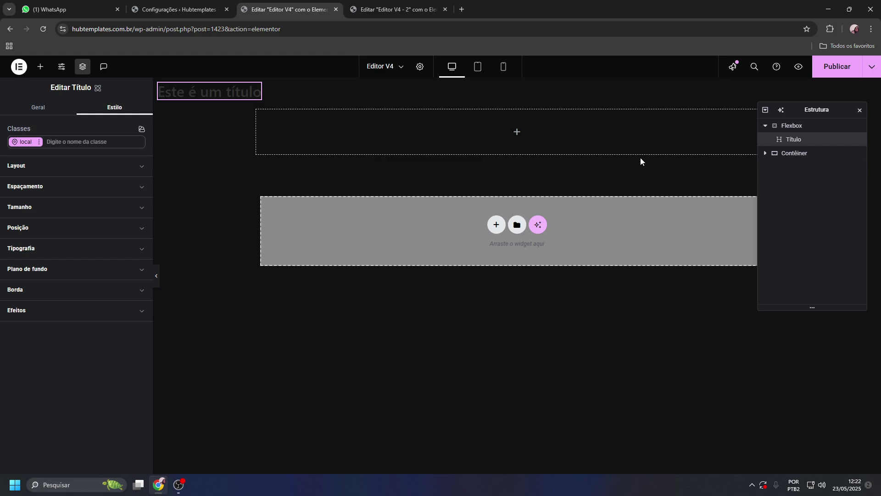
# Place a classic Título widget from the Básico group inside the classic container
pyautogui.click(793, 154)
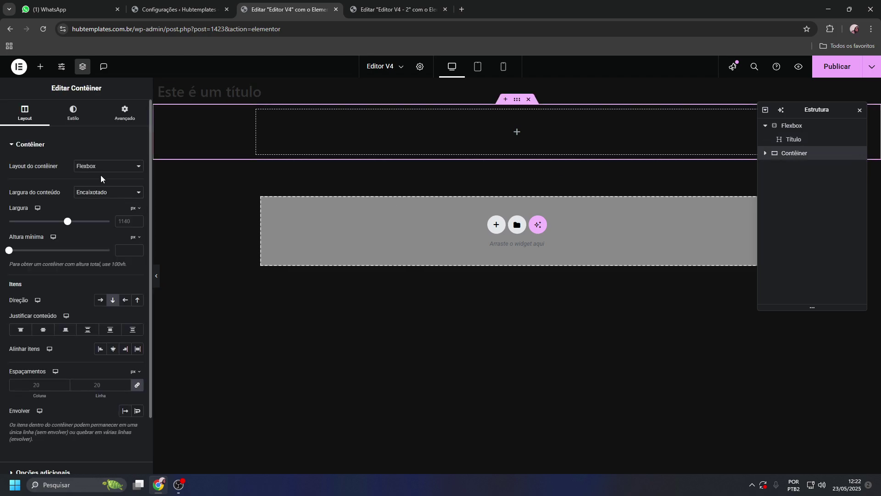
pyautogui.click(41, 67)
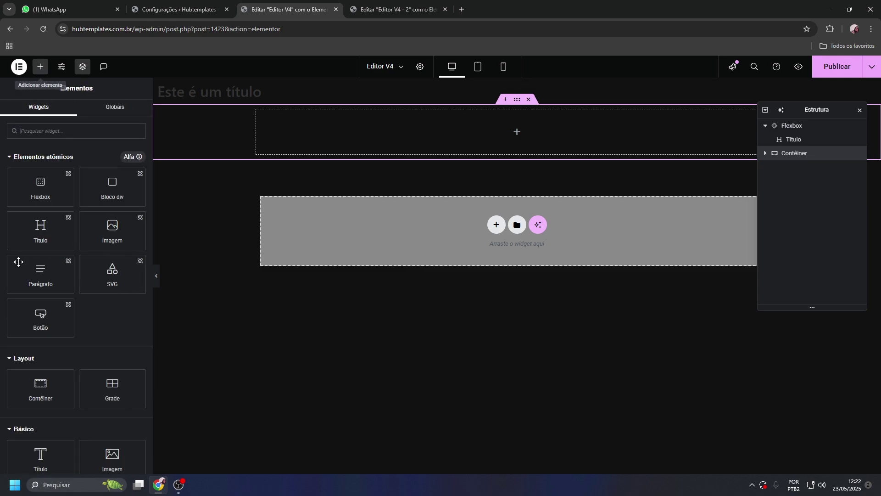
pyautogui.scroll(-2, 61, 348)
pyautogui.moveTo(44, 362); pyautogui.dragTo(446, 134)
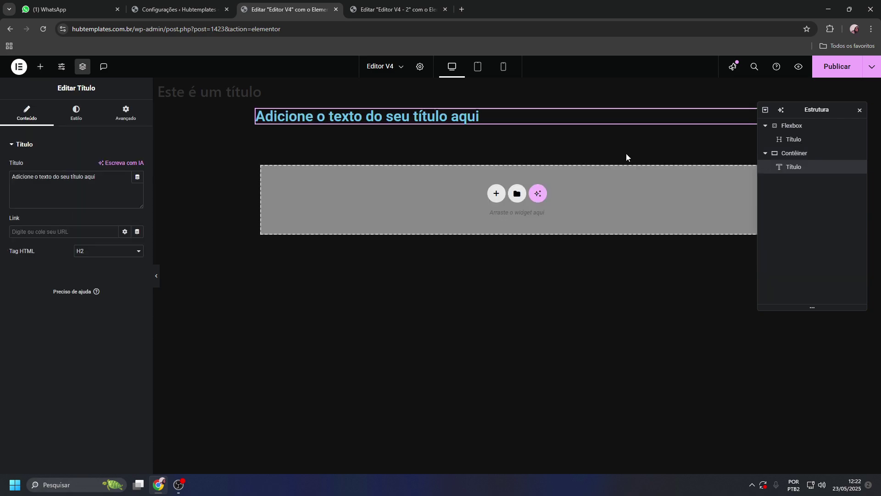
# Examine the classic container's layout settings and the classic title's style and advanced settings
pyautogui.click(795, 153)
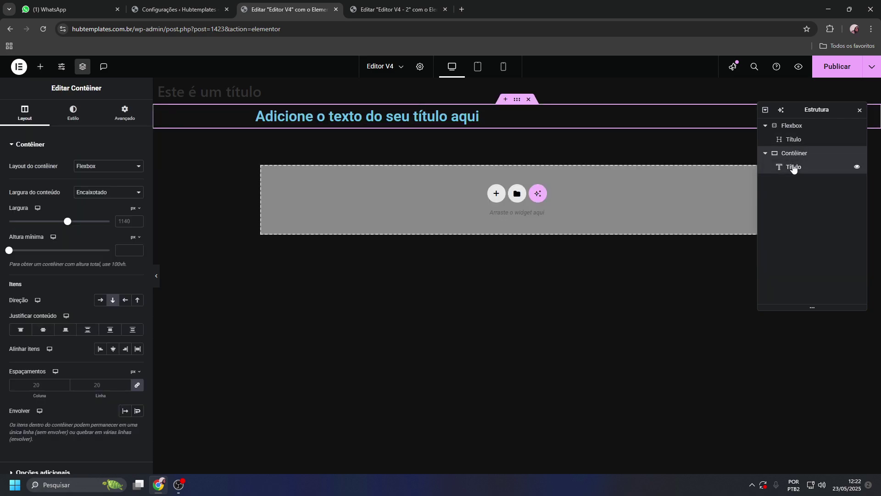
pyautogui.click(794, 167)
pyautogui.click(72, 115)
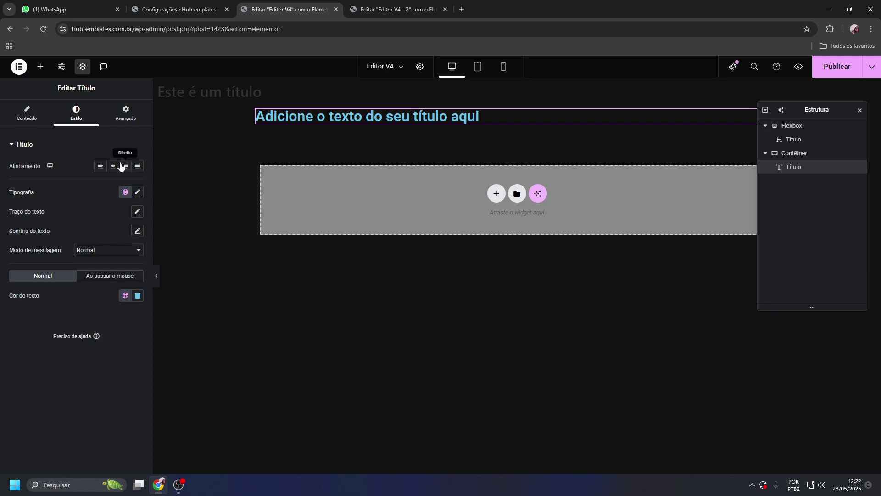
pyautogui.click(125, 113)
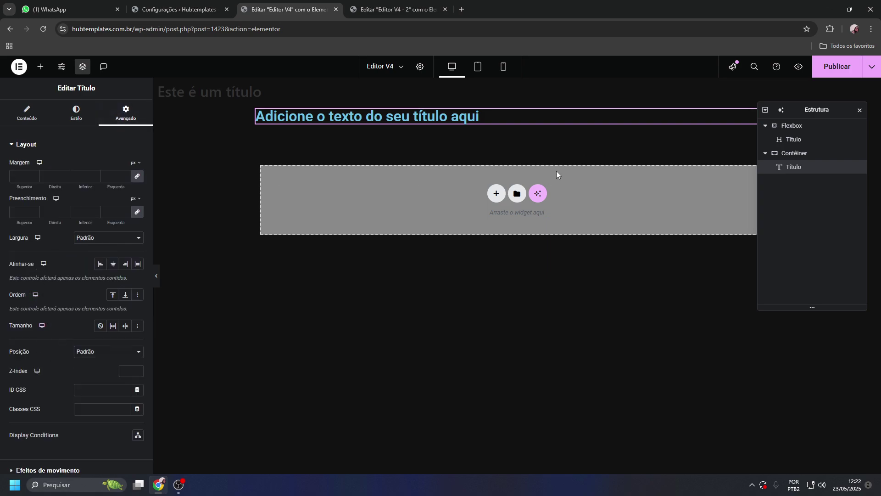
# Duplicate the classic title inside the container and show the copy's style settings
pyautogui.hotkey('ctrl', 'd')
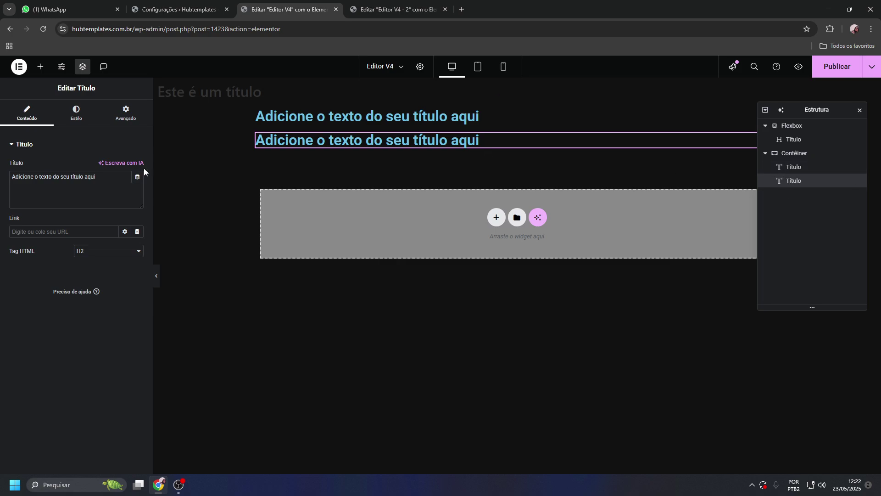
pyautogui.click(794, 169)
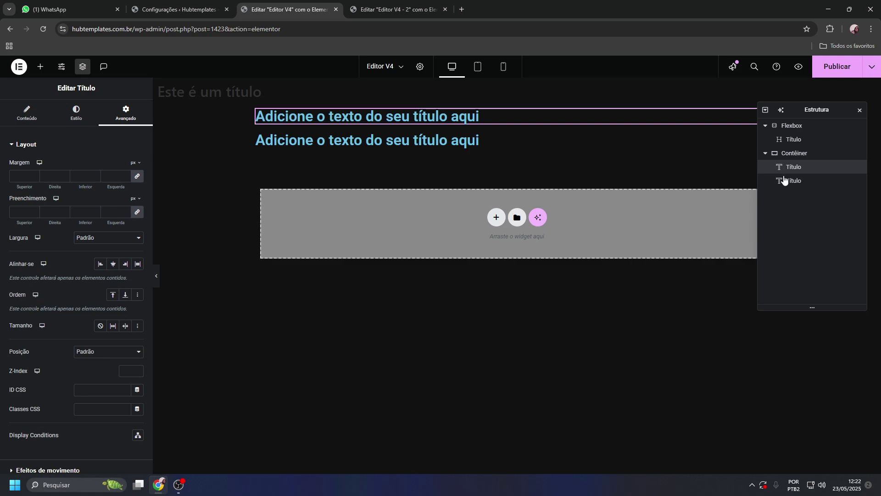
pyautogui.click(792, 181)
pyautogui.click(76, 114)
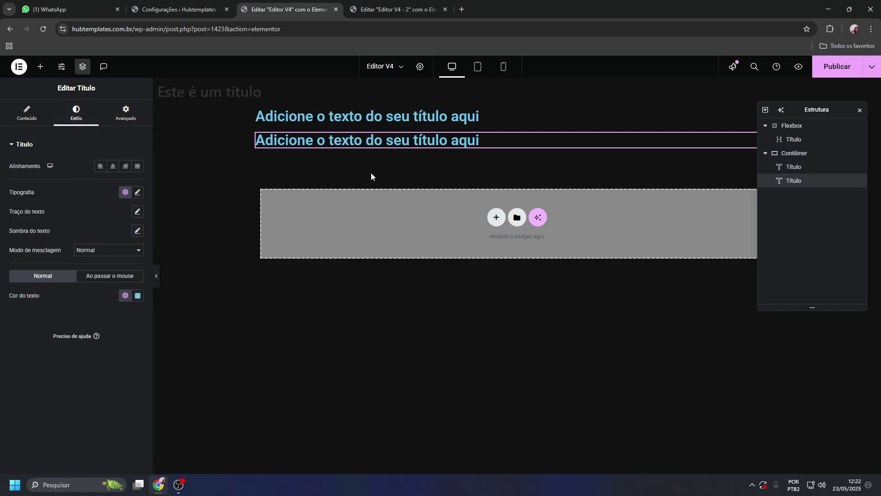
# Set the first classic title's typography to Roboto, size 24 px and weight 400 (Normal)
pyautogui.click(790, 170)
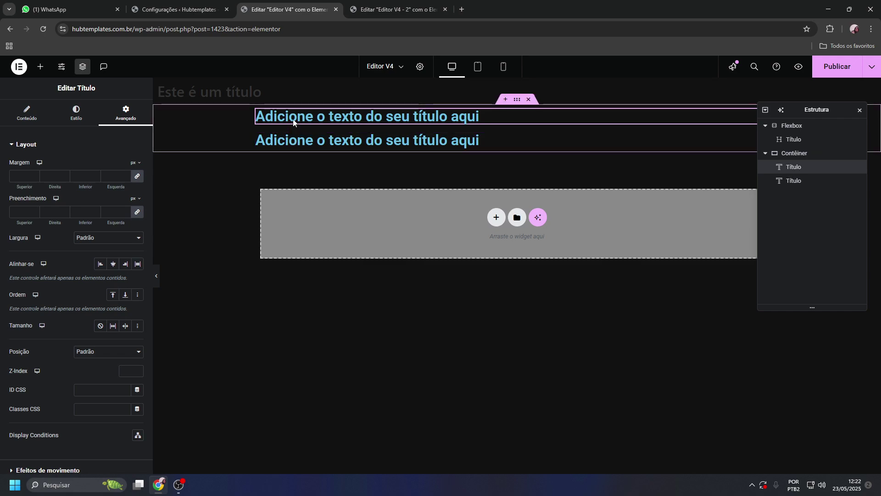
pyautogui.click(76, 114)
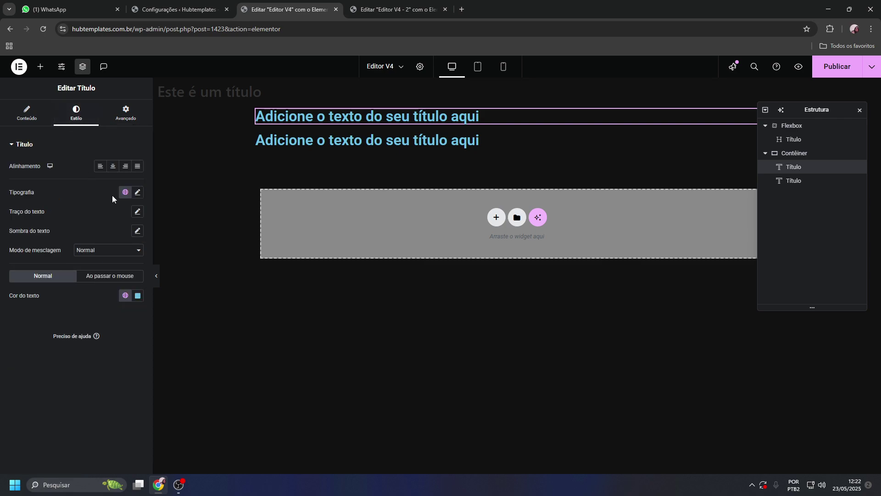
pyautogui.click(137, 192)
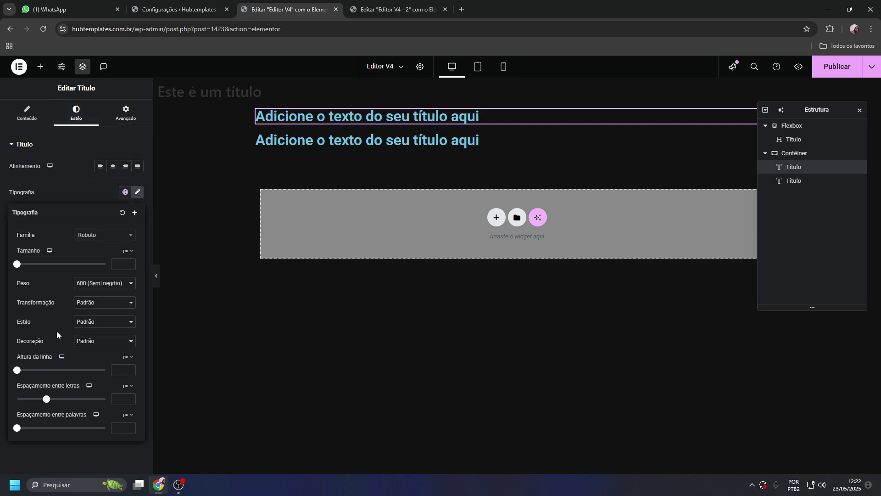
pyautogui.write('24')
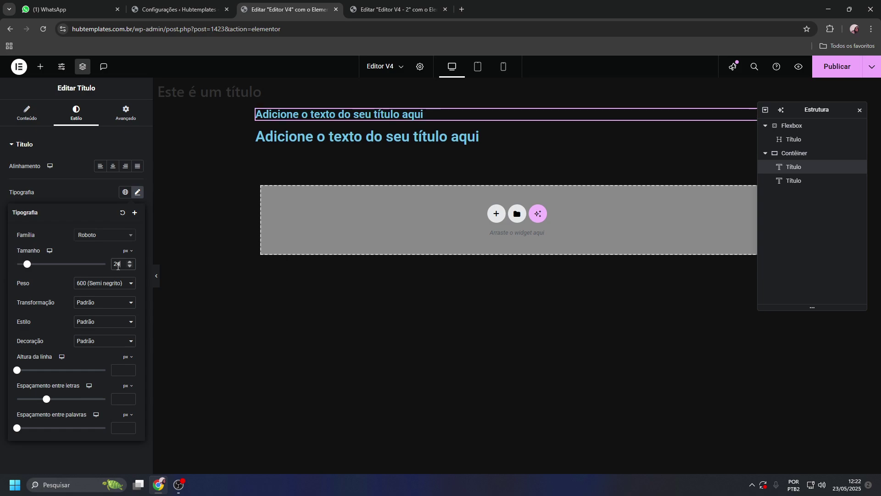
pyautogui.click(98, 283)
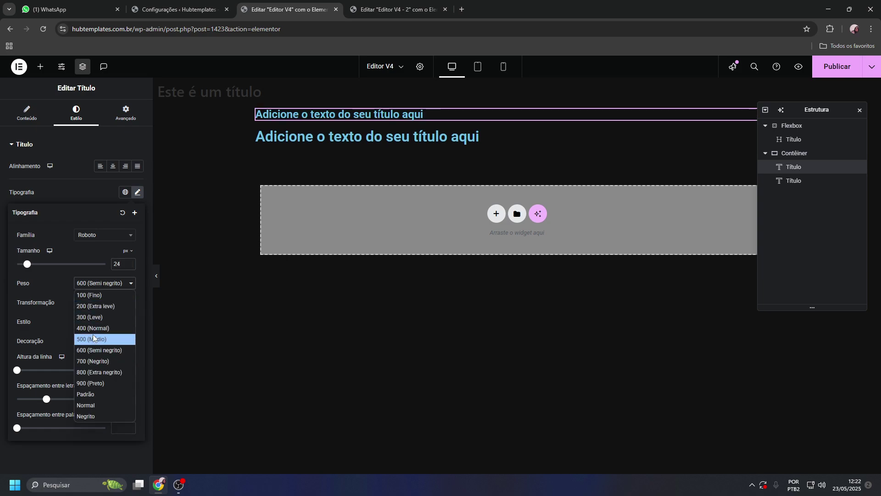
pyautogui.click(93, 334)
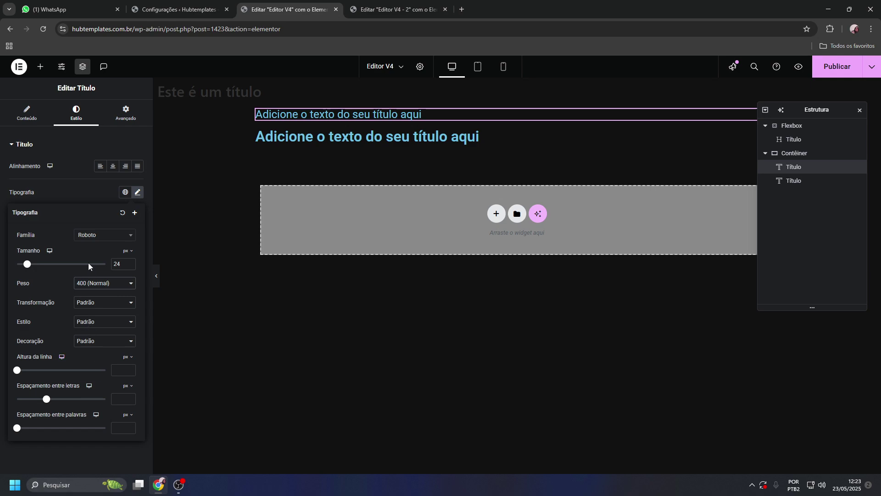
pyautogui.click(97, 237)
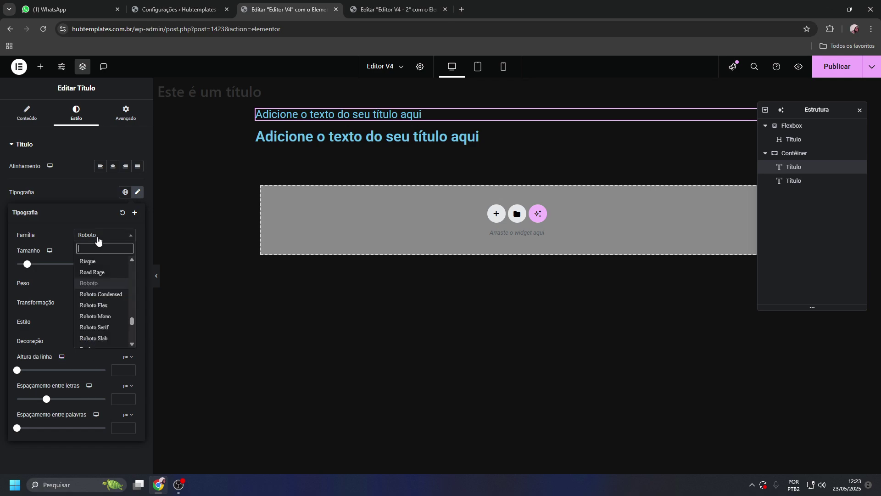
pyautogui.click(92, 284)
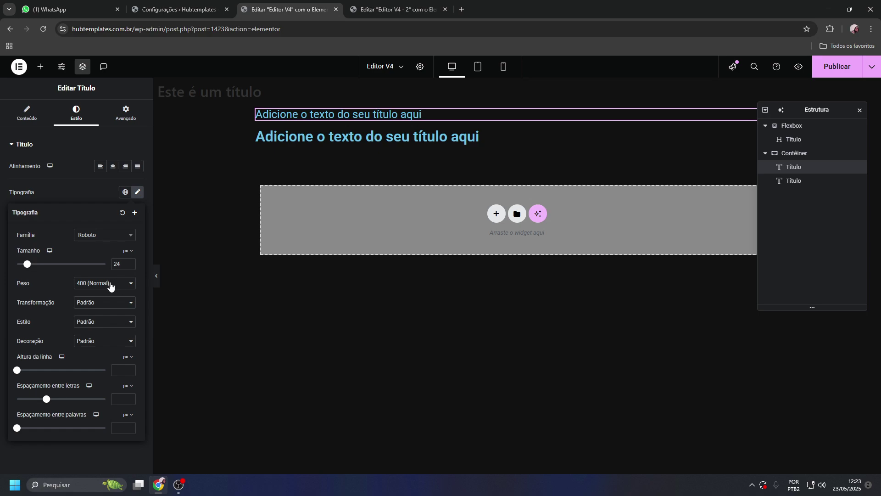
# Duplicate the restyled first title and delete the old unstyled copy below it
pyautogui.click(789, 168)
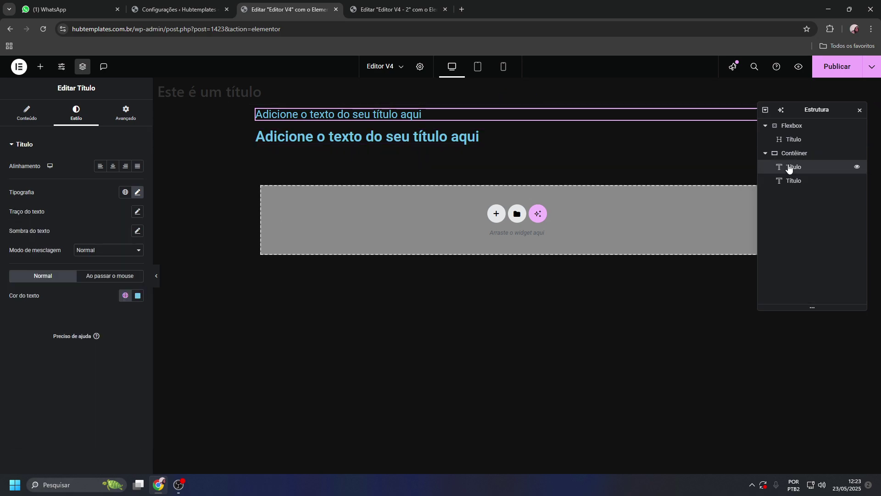
pyautogui.hotkey('ctrl', 'd')
pyautogui.click(789, 195)
pyautogui.press('Delete')
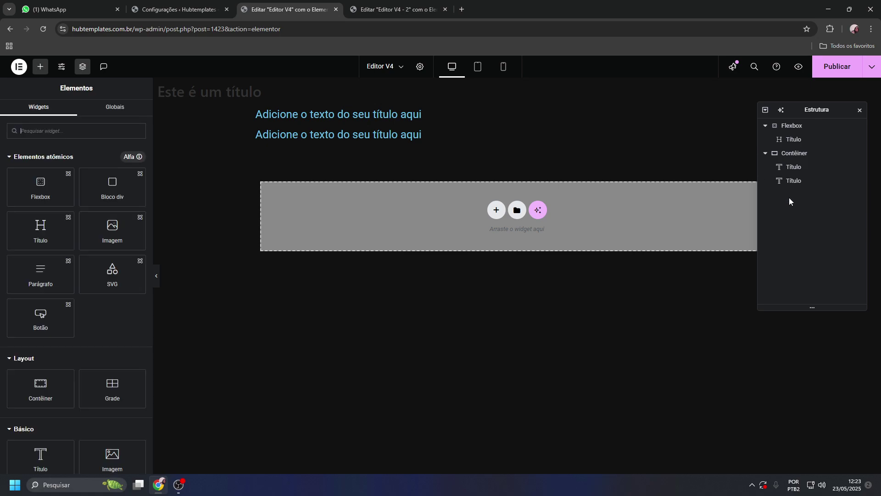
# Inspect the two identically styled classic titles in the container one after the other
pyautogui.click(792, 183)
pyautogui.click(787, 167)
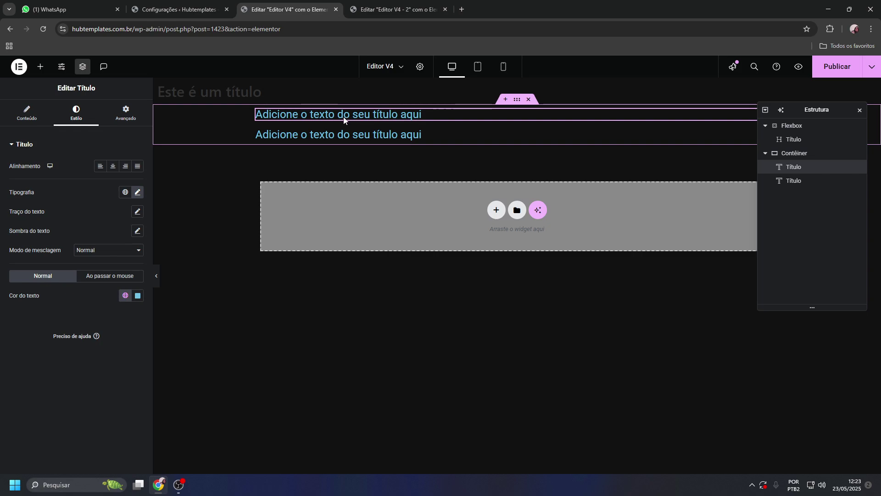
pyautogui.click(301, 138)
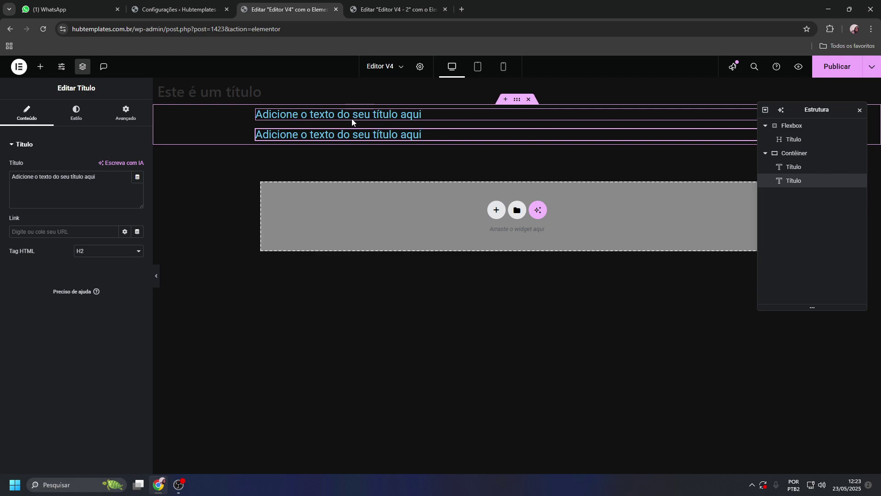
# Publish the Editor V4 page and open its live version
pyautogui.click(836, 69)
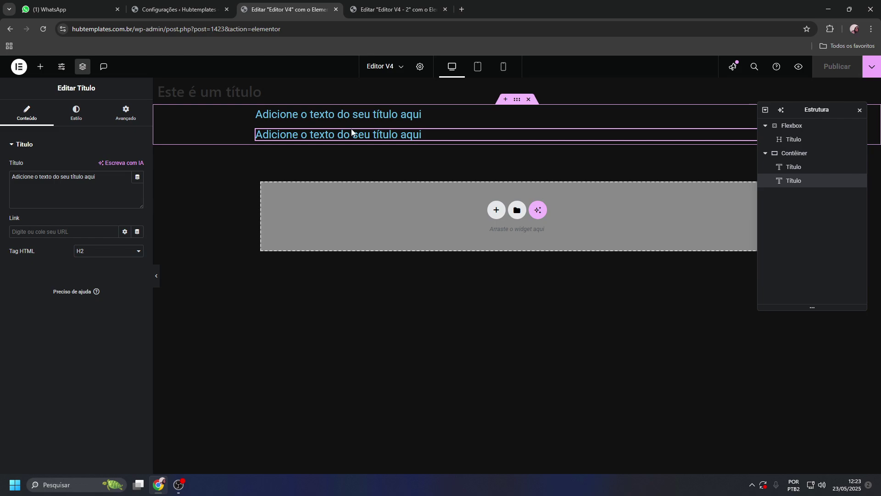
pyautogui.click(865, 67)
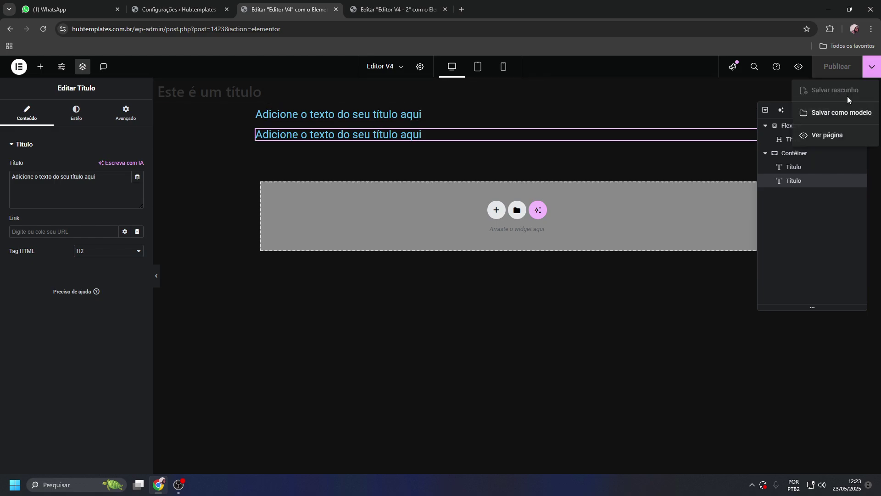
pyautogui.click(807, 134)
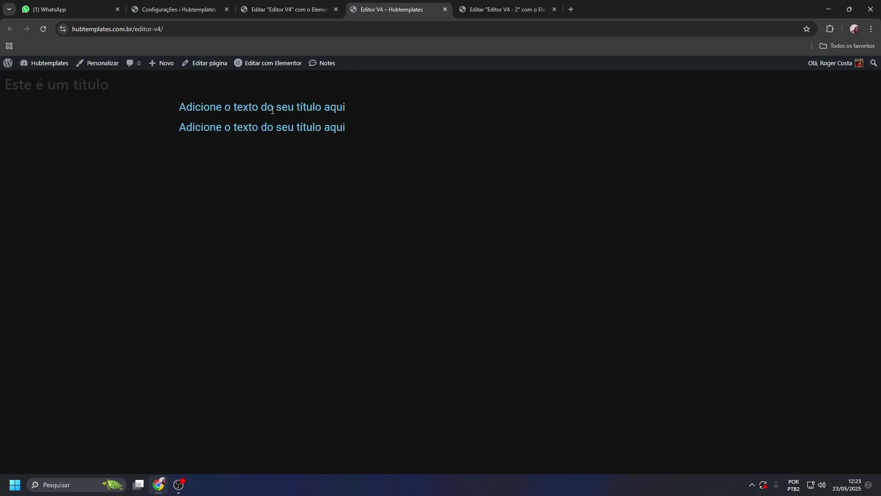
# Inspect the first classic title's markup on the live page and expand the nested wrappers of both title widgets
pyautogui.rightClick(273, 111)
pyautogui.click(314, 314)
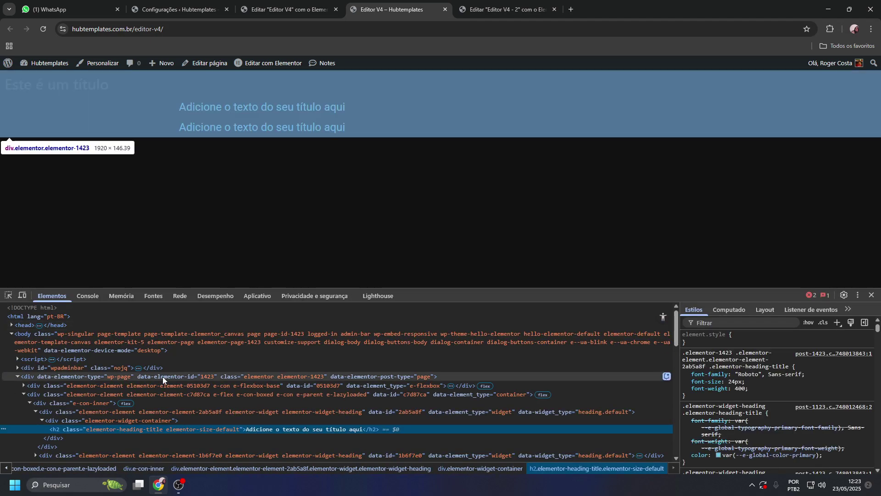
pyautogui.scroll(-1, 138, 408)
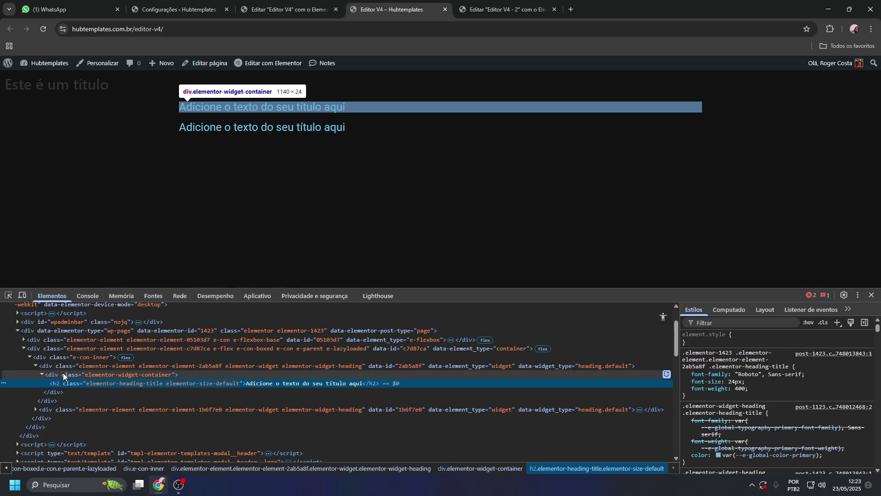
pyautogui.click(35, 366)
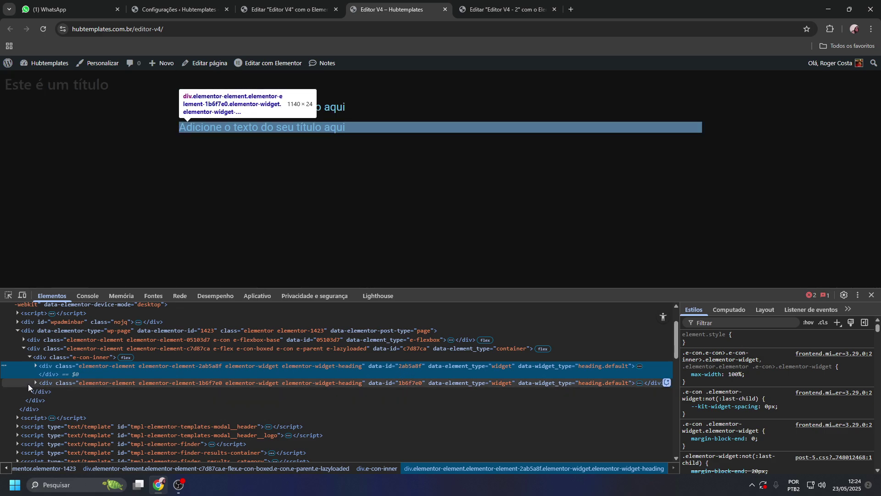
pyautogui.click(35, 383)
pyautogui.click(41, 383)
pyautogui.click(48, 392)
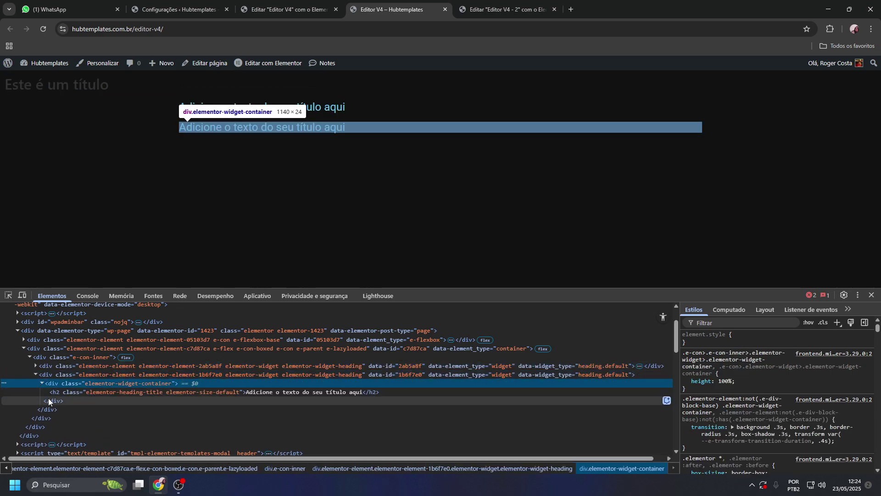
pyautogui.click(35, 365)
pyautogui.click(42, 375)
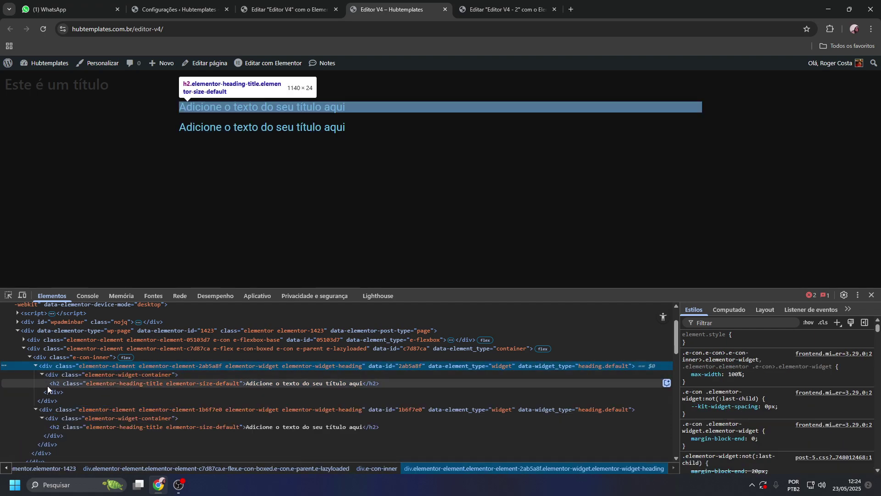
# Compare the CSS rules of the two h2 title elements and close the developer tools
pyautogui.click(49, 383)
pyautogui.click(76, 427)
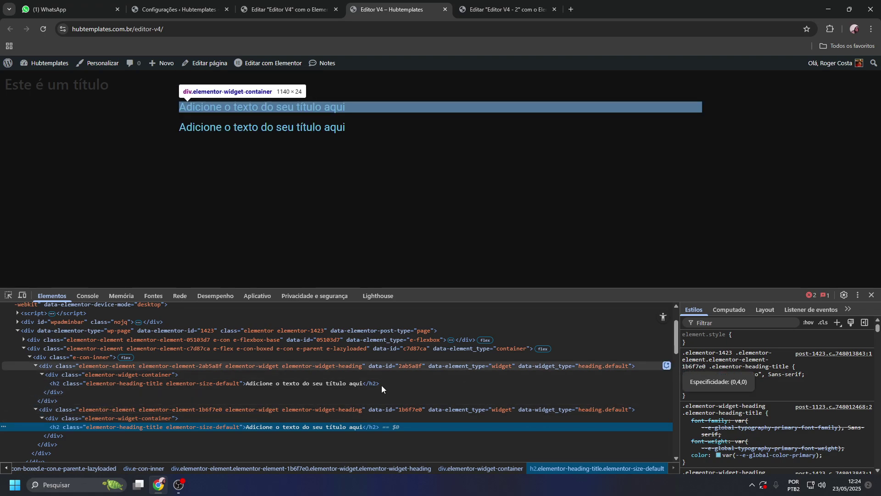
pyautogui.click(193, 385)
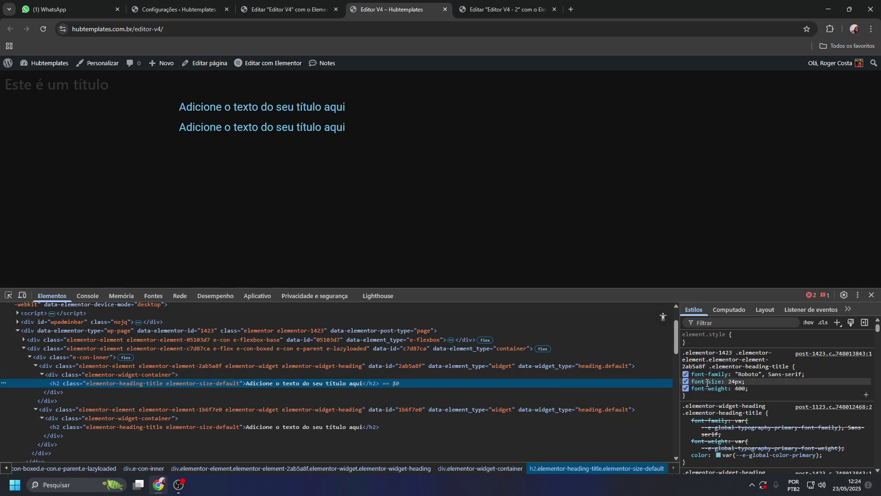
pyautogui.click(97, 426)
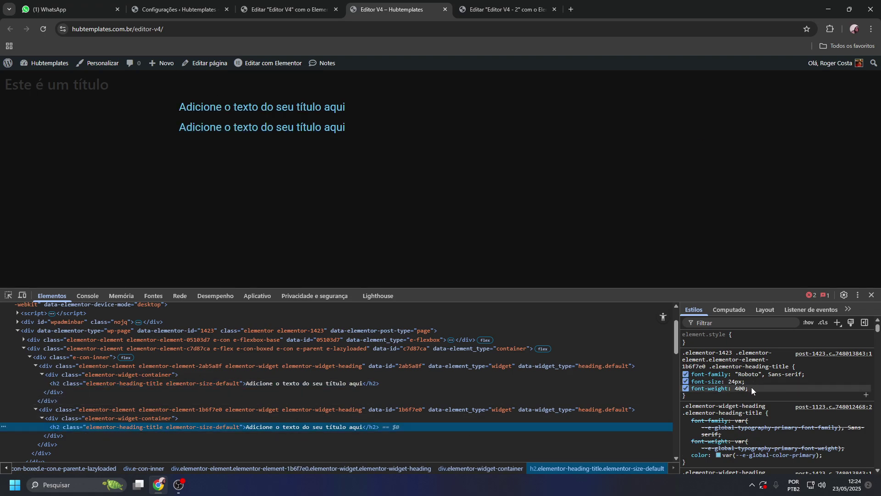
pyautogui.click(872, 295)
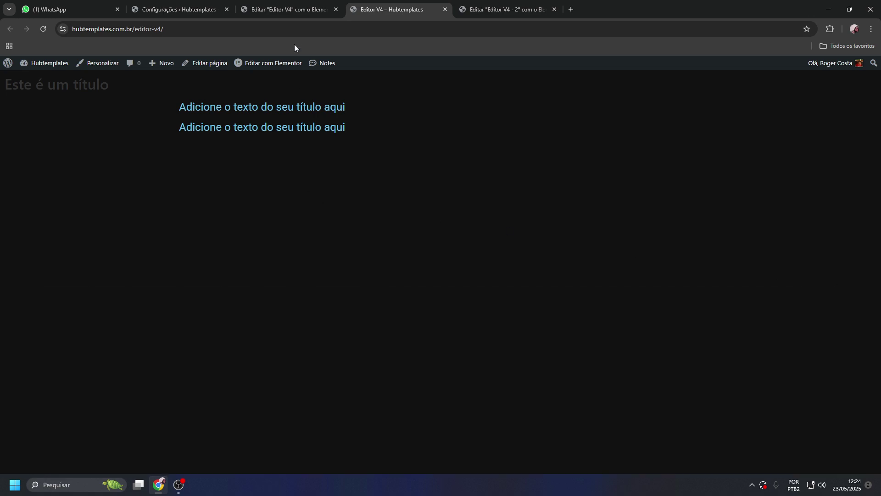
# Return to the Elementor editor and start an empty .titulo rule in the page's custom CSS
pyautogui.click(289, 7)
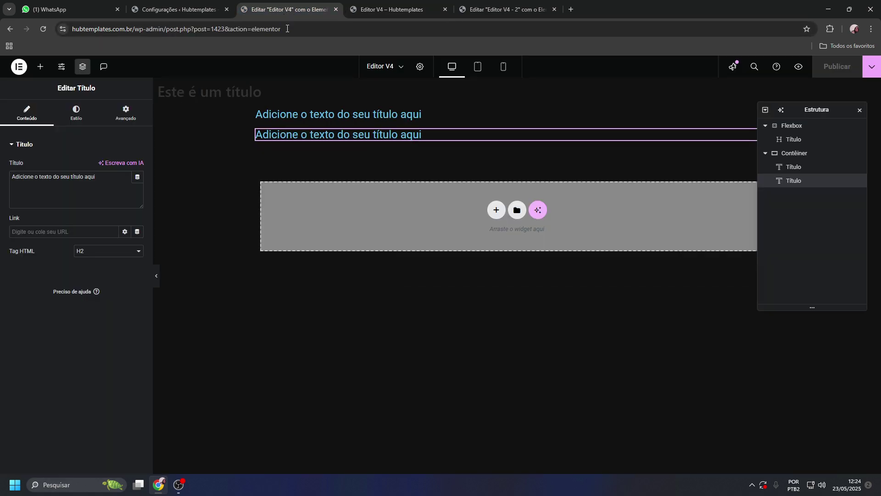
pyautogui.click(420, 69)
pyautogui.click(129, 120)
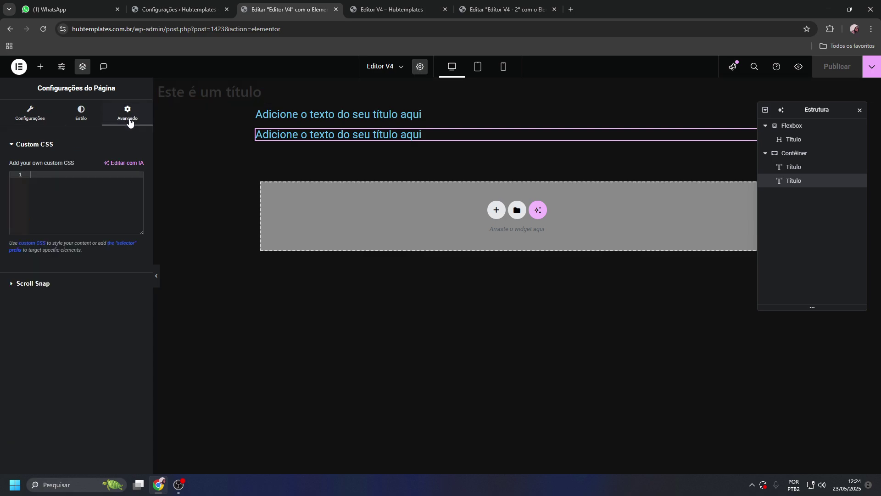
pyautogui.write('.titulo {')
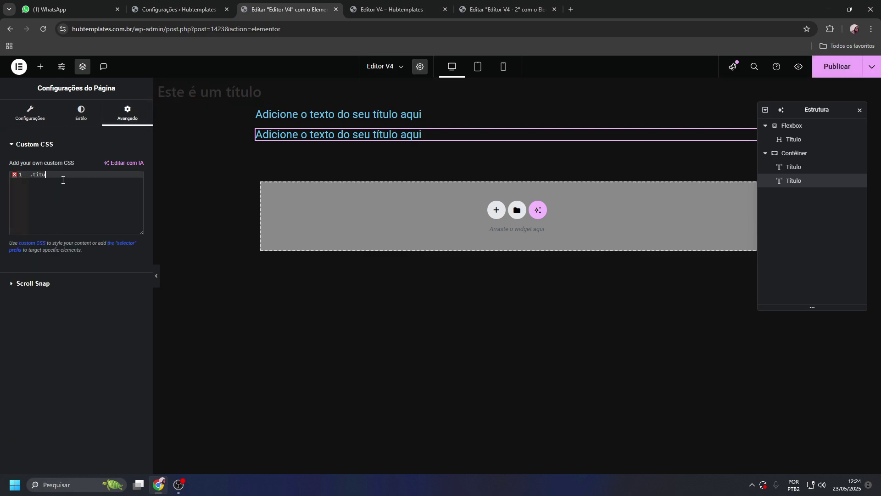
pyautogui.press('Return')
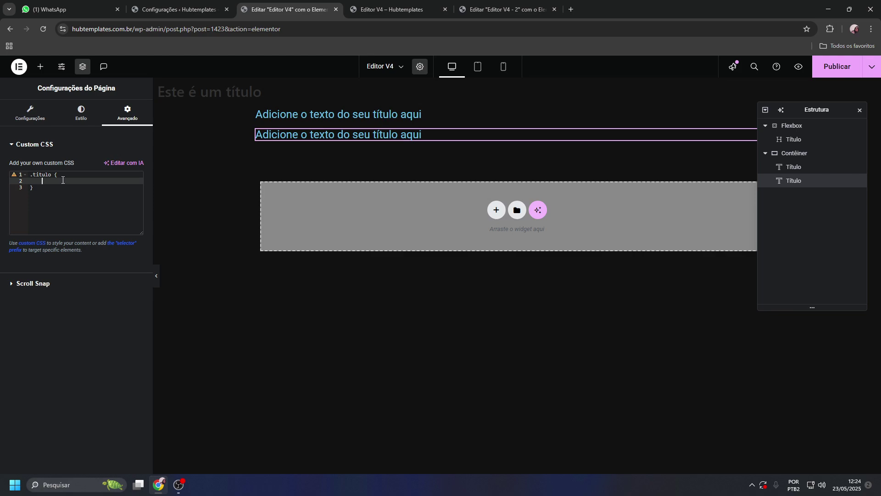
# Start entering a CSS class for the second classic title and clear the field again
pyautogui.click(801, 182)
pyautogui.click(127, 113)
pyautogui.scroll(-1, 68, 316)
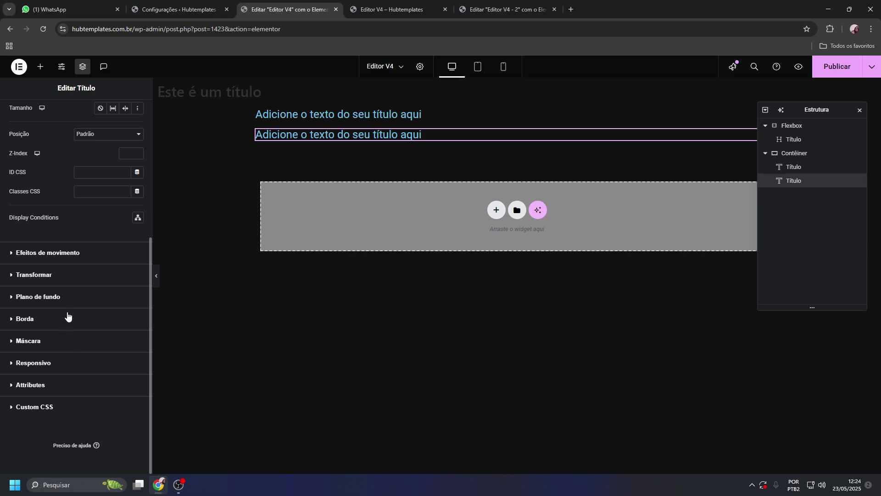
pyautogui.scroll(1, 68, 316)
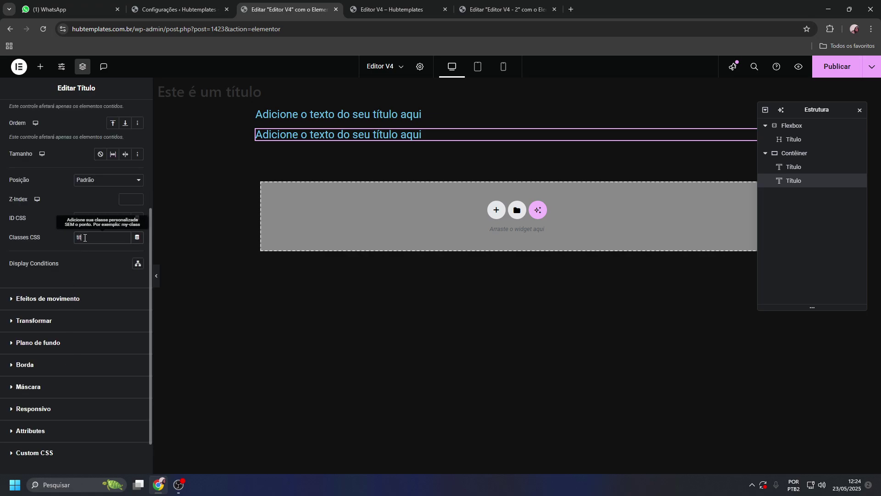
pyautogui.doubleClick(84, 237)
pyautogui.press('BackSpace')
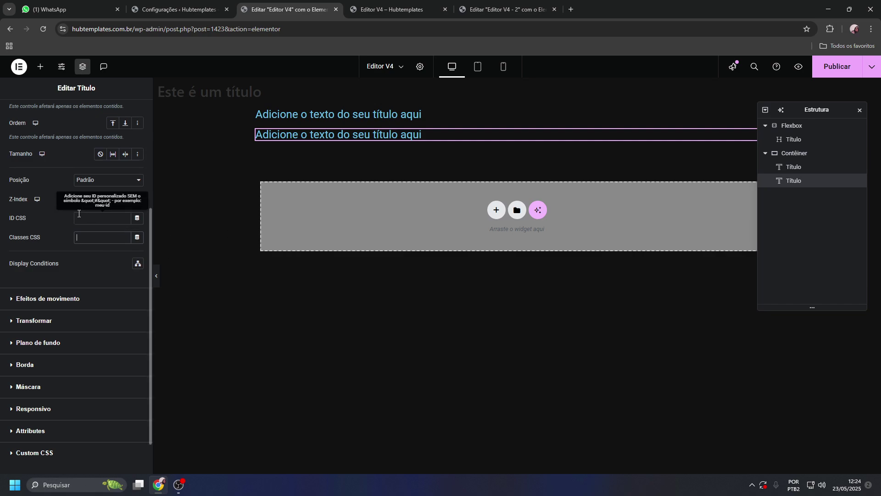
# Compare the classic titles' style settings with the existing class choices of the atomic title "Este é um título"
pyautogui.click(795, 168)
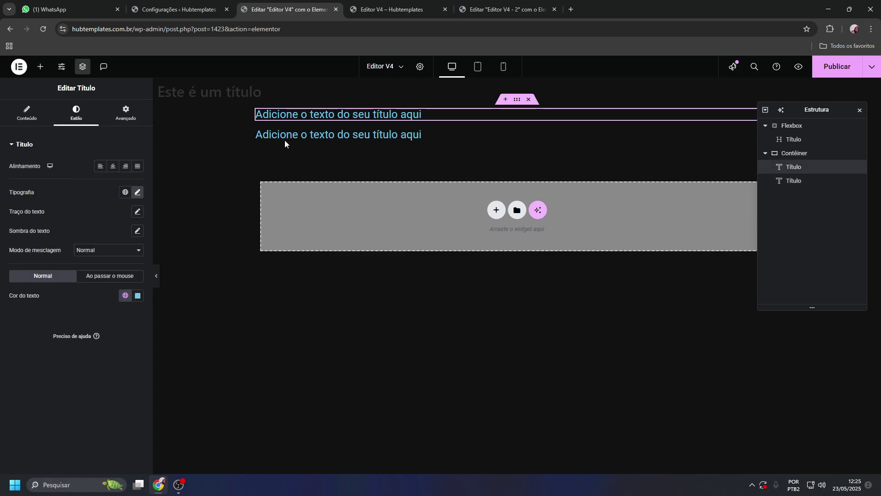
pyautogui.click(791, 139)
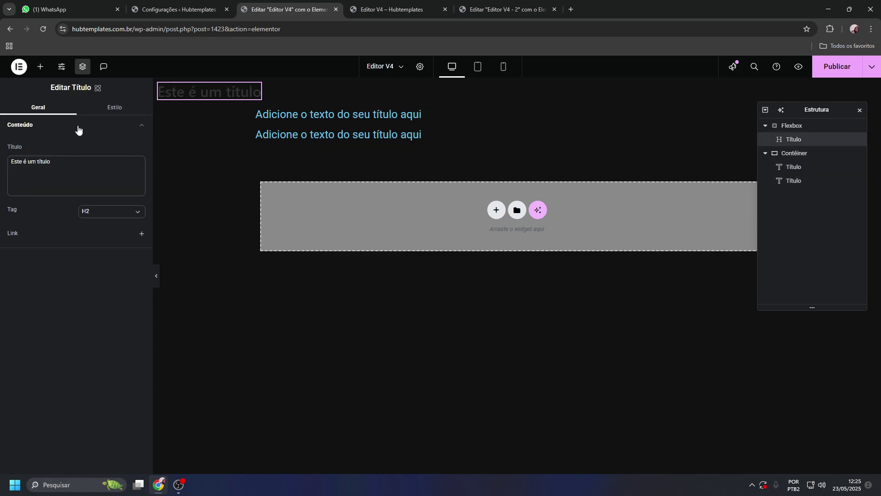
pyautogui.click(113, 107)
pyautogui.click(63, 139)
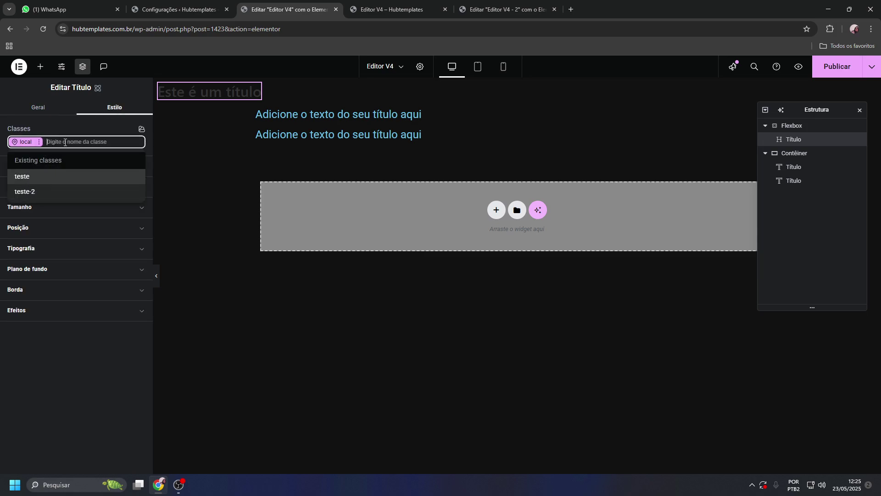
pyautogui.press('Escape')
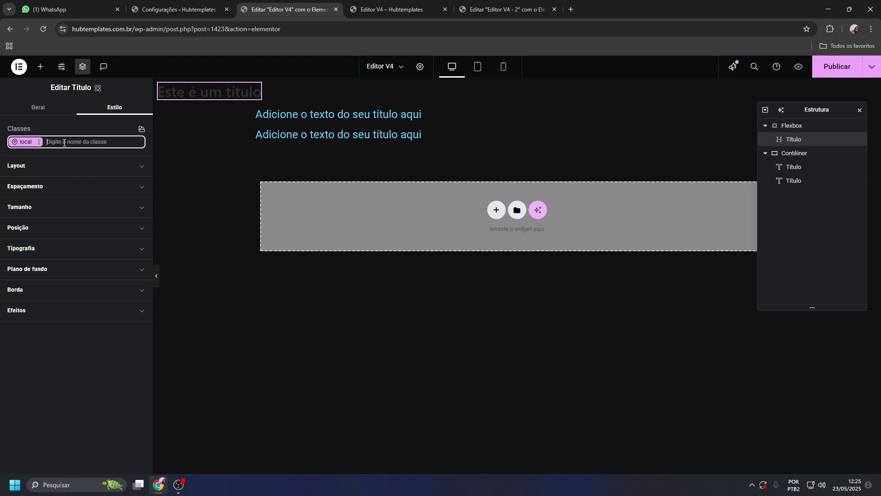
pyautogui.click(792, 181)
pyautogui.click(789, 169)
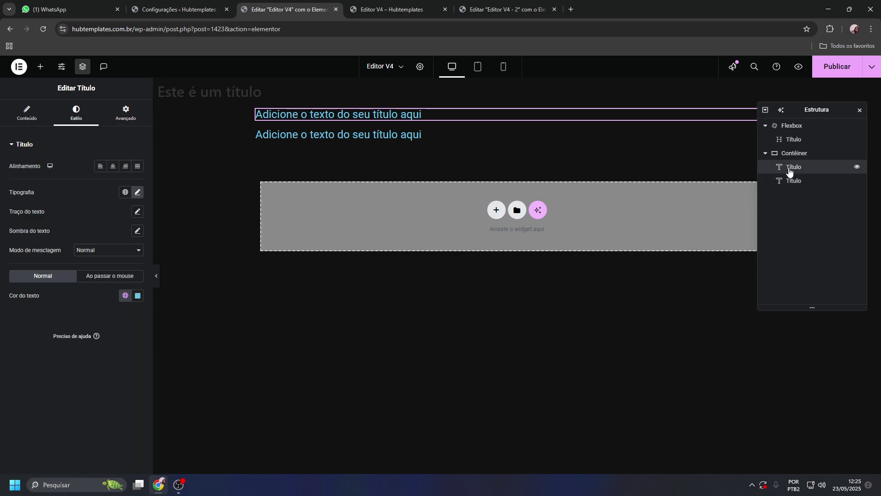
# Create a new class named titulo on the atomic title "Este é um título"
pyautogui.click(789, 139)
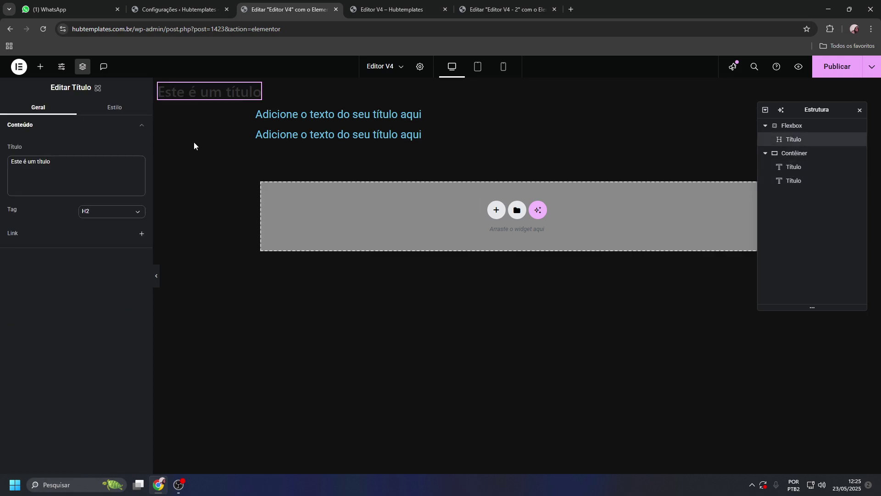
pyautogui.click(112, 107)
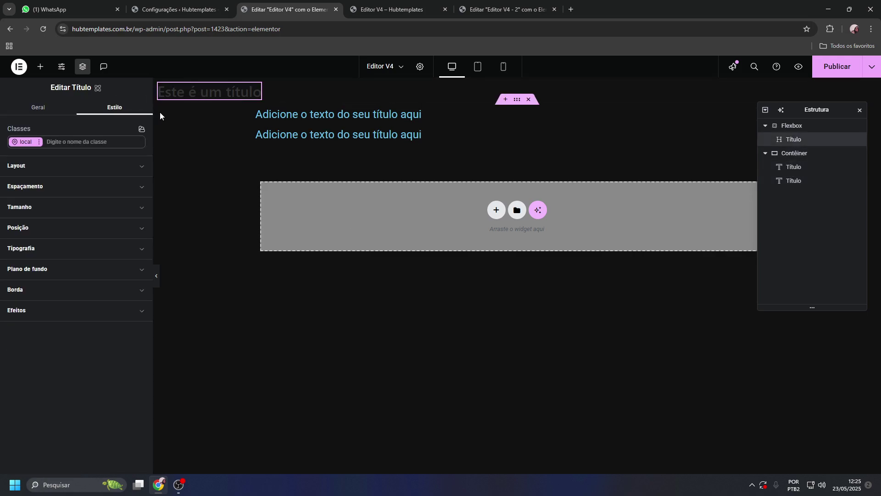
pyautogui.click(88, 142)
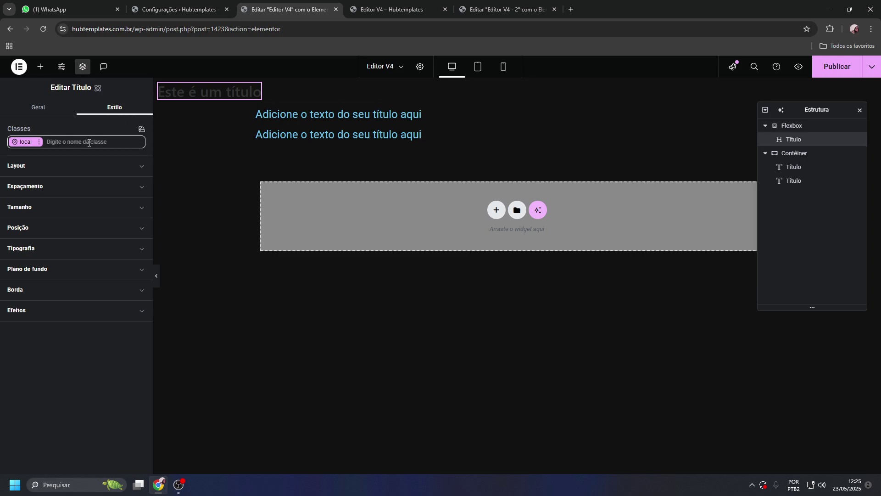
pyautogui.click(67, 143)
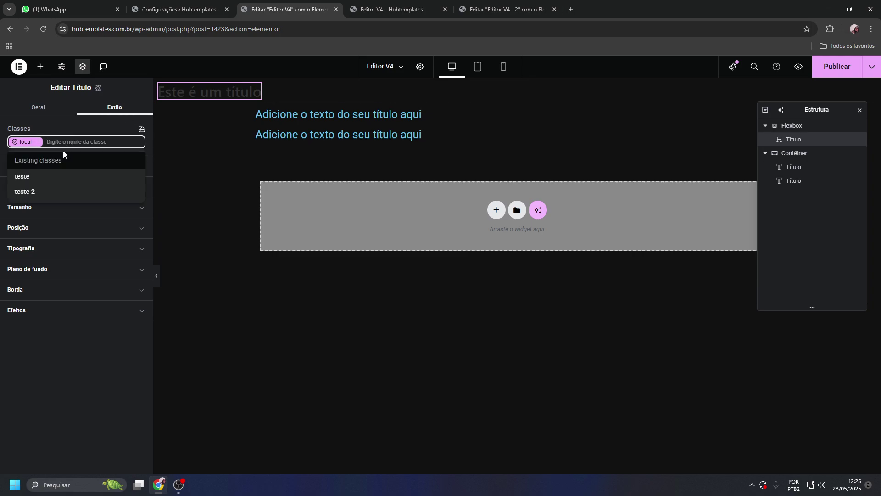
pyautogui.write('page-')
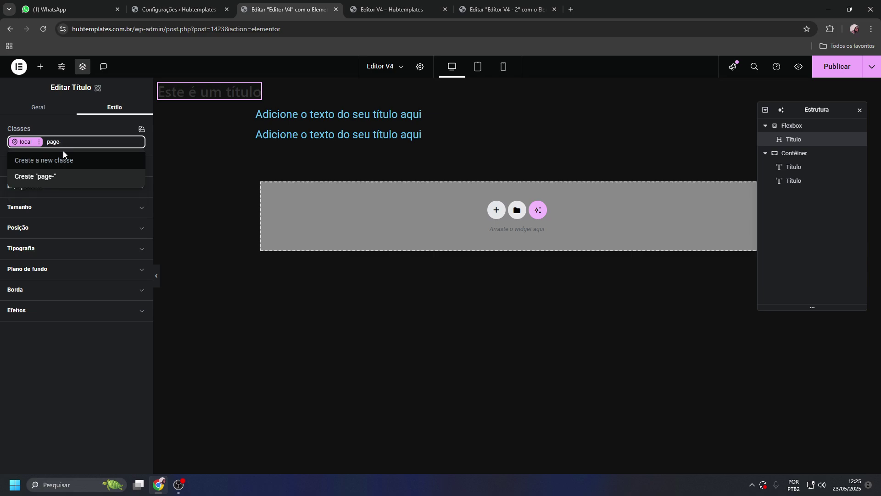
pyautogui.press('BackSpace')
pyautogui.press('BackSpace')
pyautogui.press('BackSpace')
pyautogui.press('BackSpace')
pyautogui.press('BackSpace')
pyautogui.write('titulo')
pyautogui.press('Return')
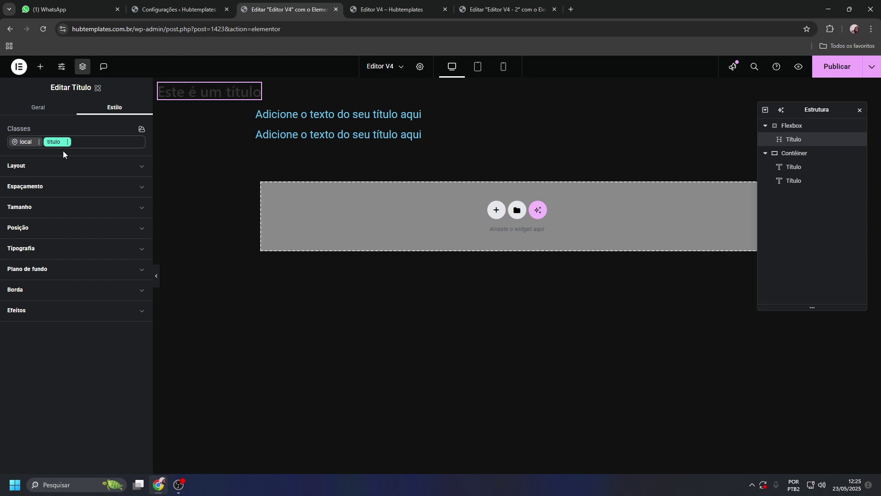
# Switch between the atomic title's local style and its titulo class to show the two styling levels
pyautogui.click(23, 142)
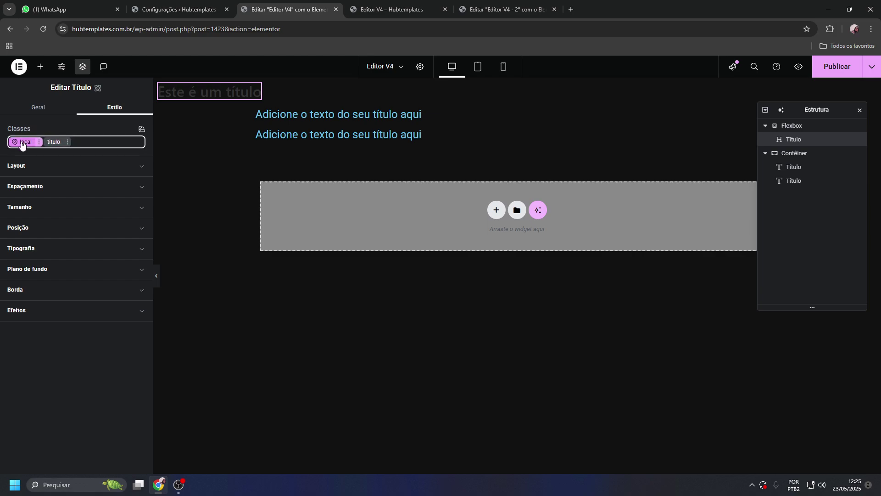
pyautogui.click(53, 143)
pyautogui.click(24, 143)
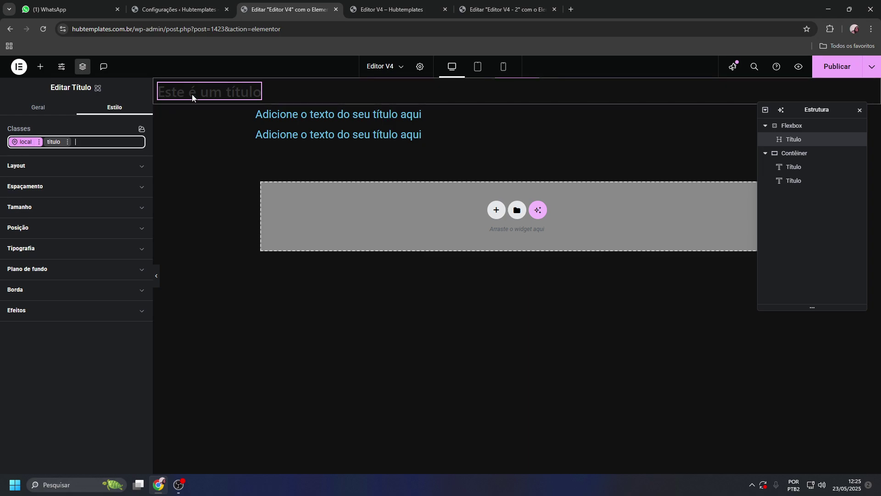
pyautogui.click(65, 141)
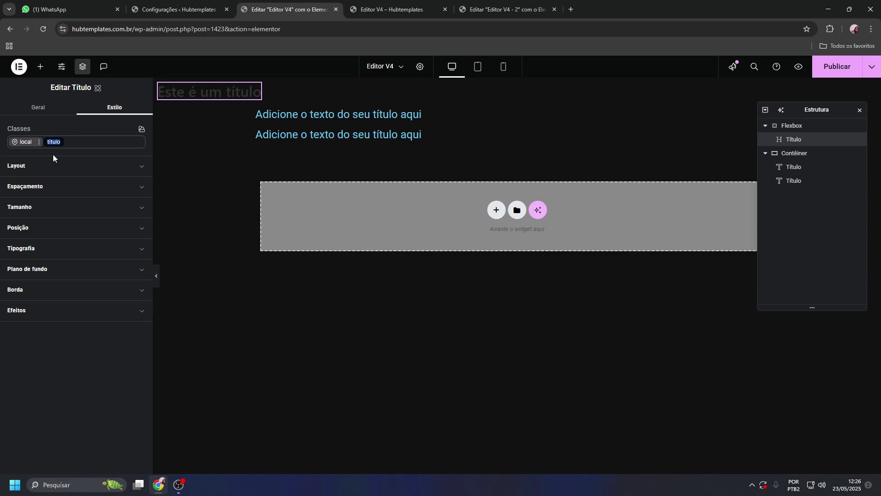
# Set the titulo class's font family to Verdana
pyautogui.doubleClick(54, 142)
pyautogui.click(32, 251)
pyautogui.click(110, 273)
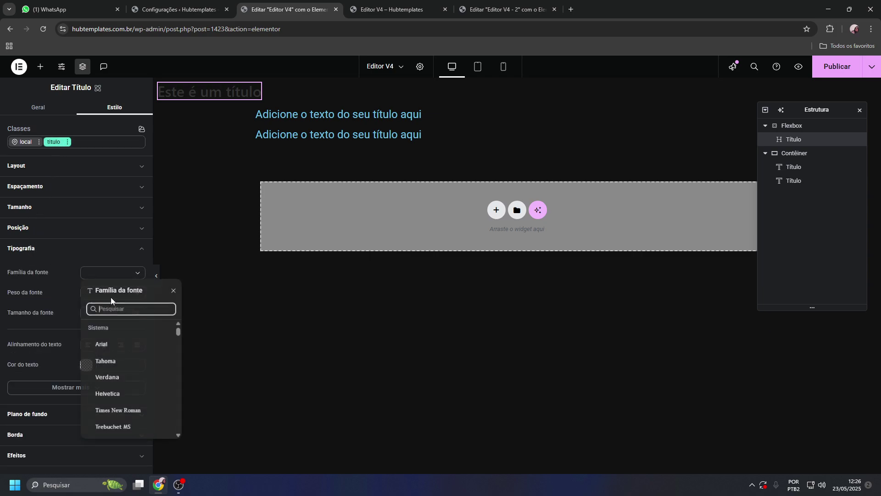
pyautogui.click(114, 379)
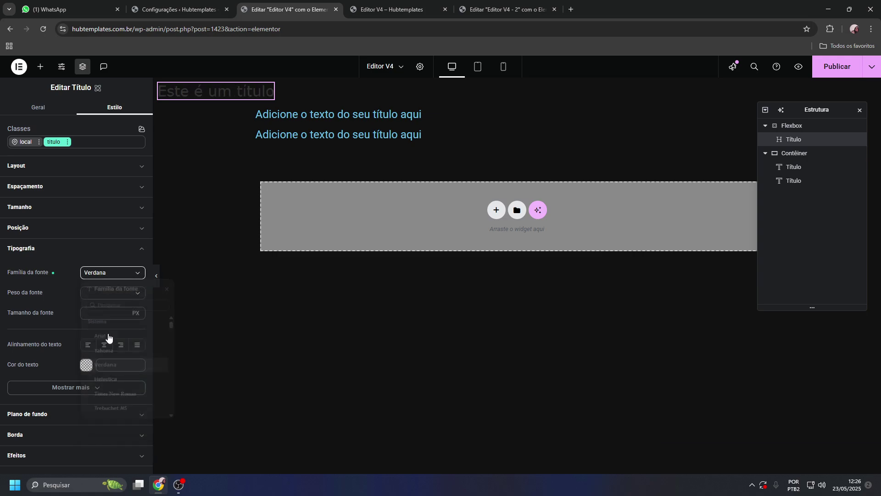
# Set the titulo class's font weight to 500 - Médio, font size to 24 px and text color to red #e71010
pyautogui.click(107, 294)
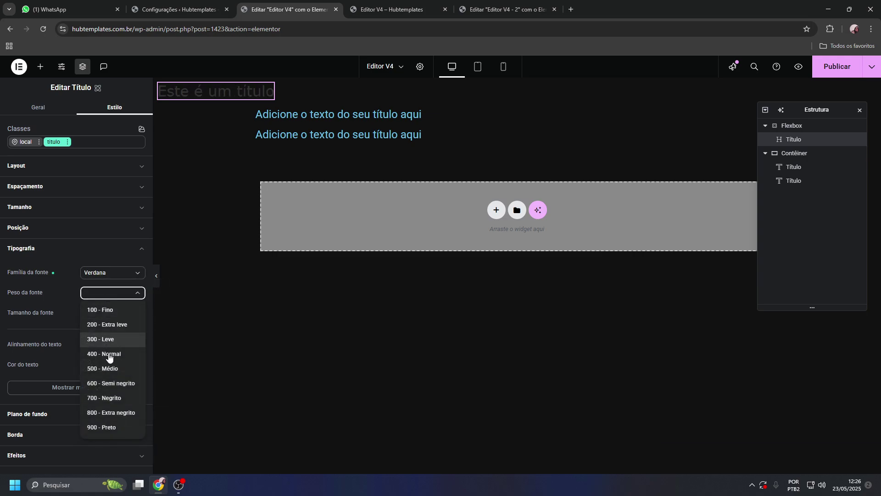
pyautogui.click(106, 369)
pyautogui.click(115, 312)
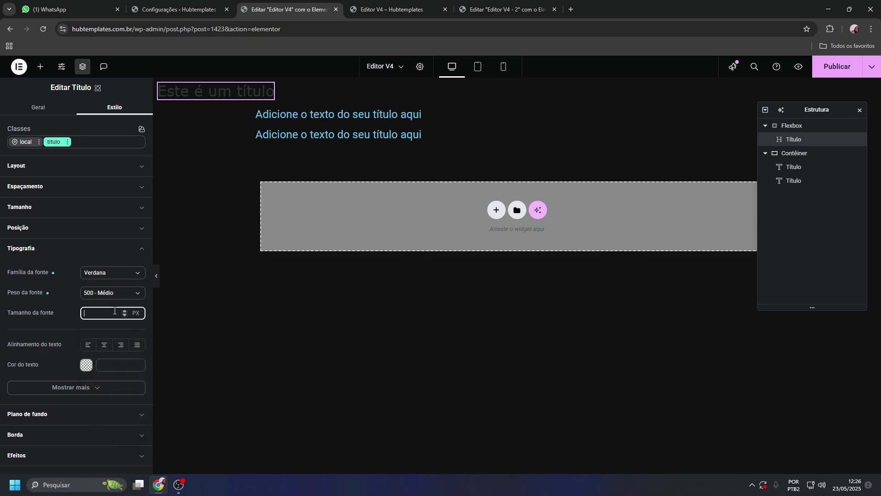
pyautogui.write('24')
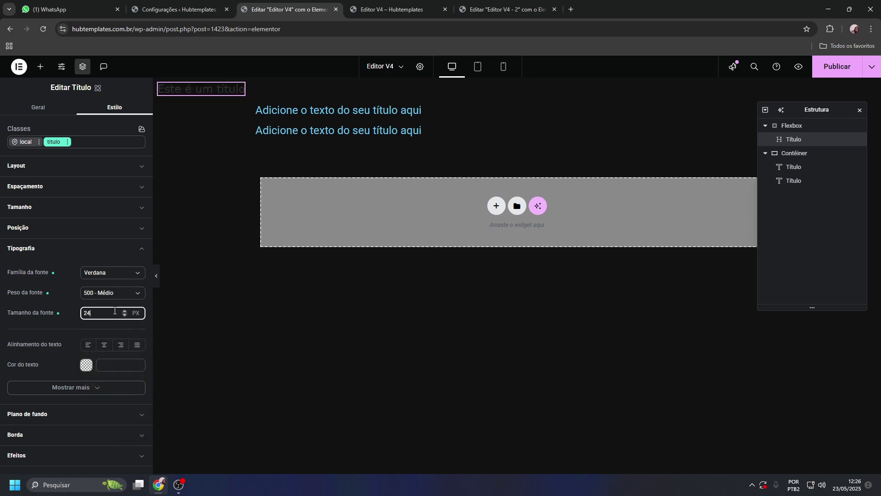
pyautogui.click(91, 366)
pyautogui.click(204, 330)
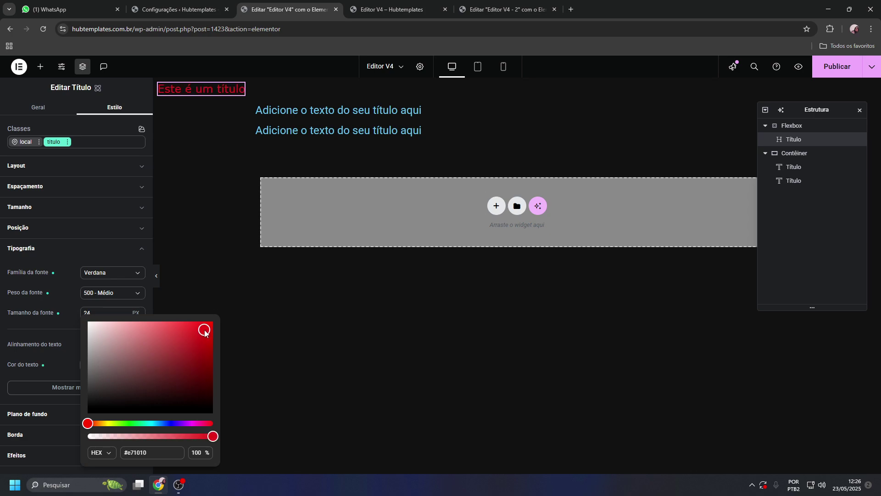
pyautogui.click(54, 248)
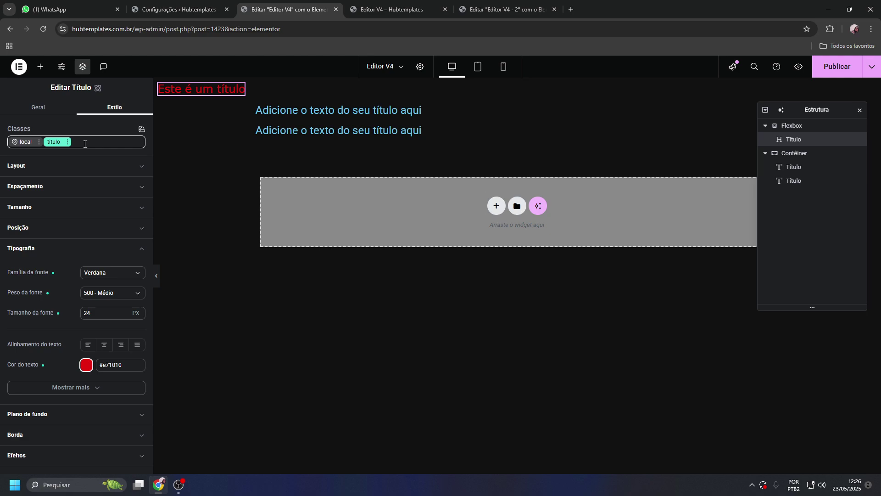
# Publish the page with the styled titulo class and reload the live Editor V4 page
pyautogui.click(827, 69)
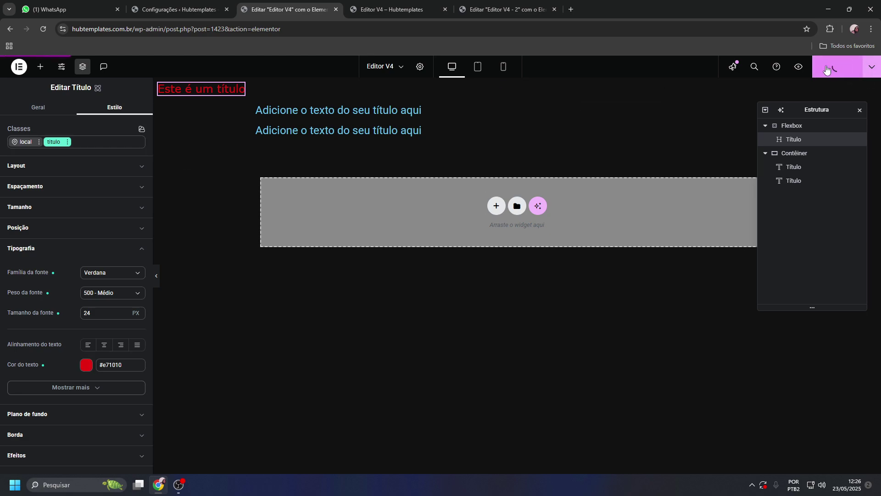
pyautogui.click(390, 13)
pyautogui.click(364, 29)
pyautogui.press('Return')
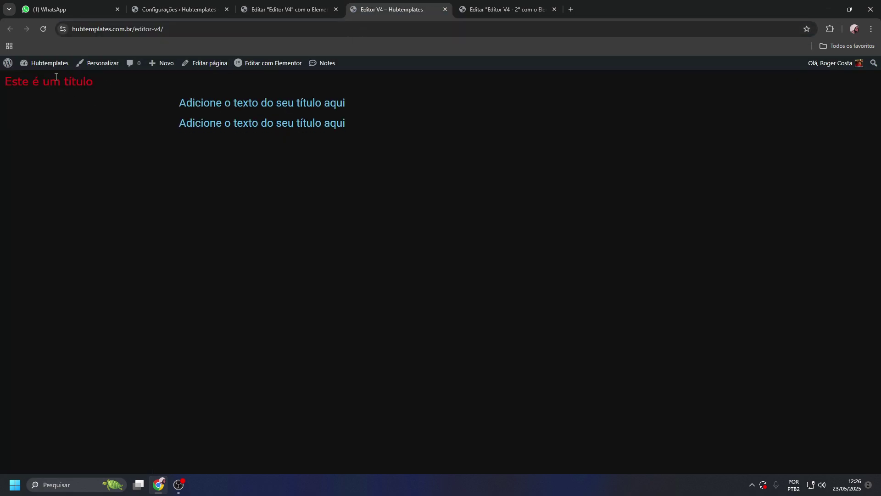
# Inspect the red title on the live page and highlight the class name in its CSS rule
pyautogui.rightClick(49, 81)
pyautogui.click(93, 281)
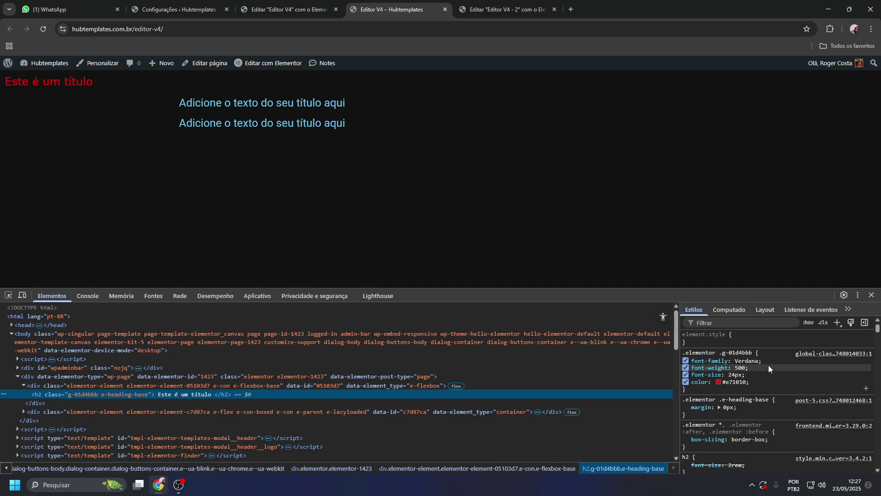
pyautogui.click(269, 14)
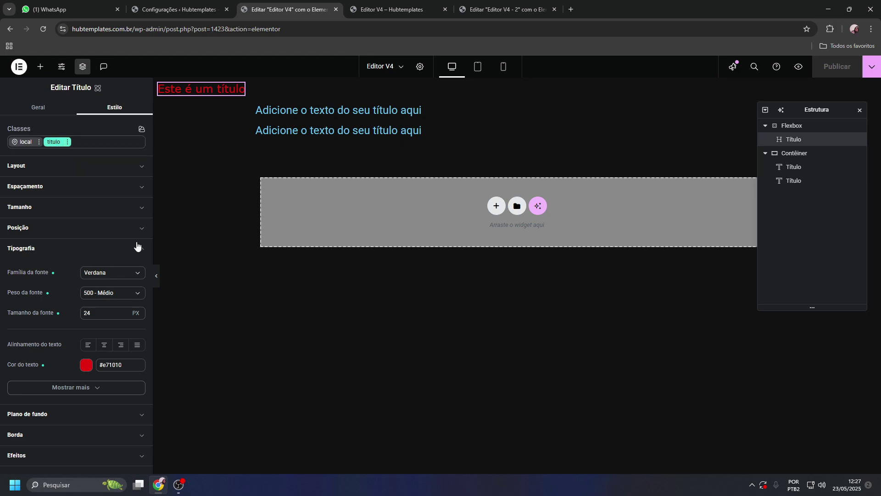
pyautogui.click(394, 9)
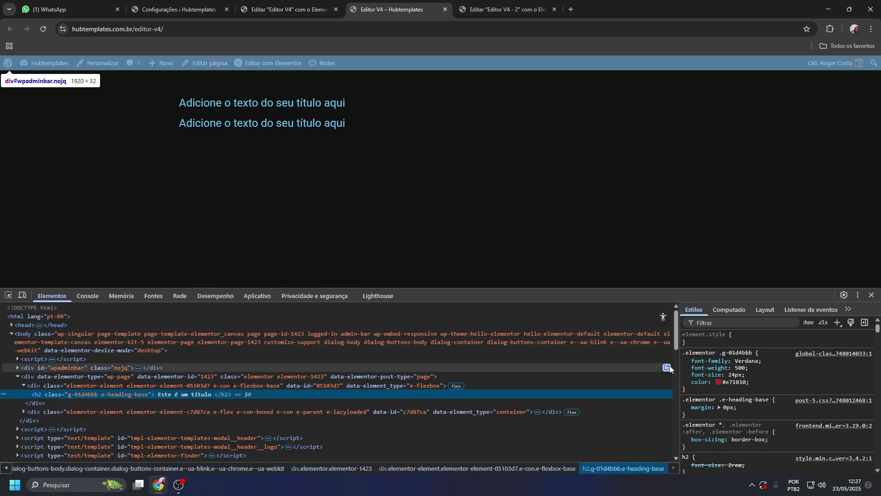
pyautogui.moveTo(722, 355); pyautogui.dragTo(753, 353)
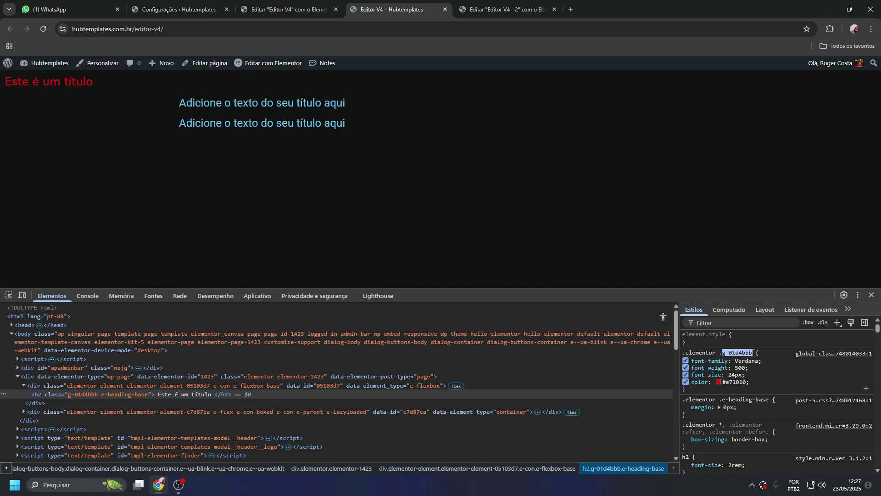
# Compare the titulo class in the editor with the live heading's markup, and revisit the Editor V4 settings description
pyautogui.click(264, 10)
pyautogui.click(364, 10)
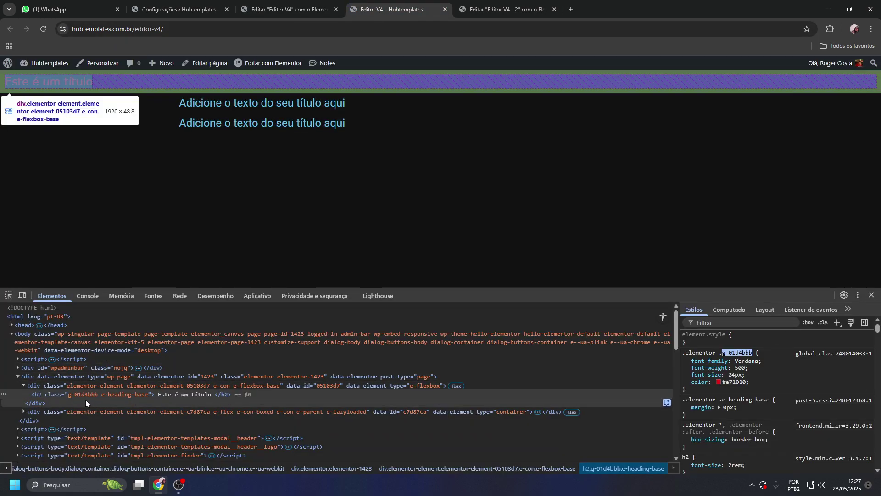
pyautogui.click(285, 9)
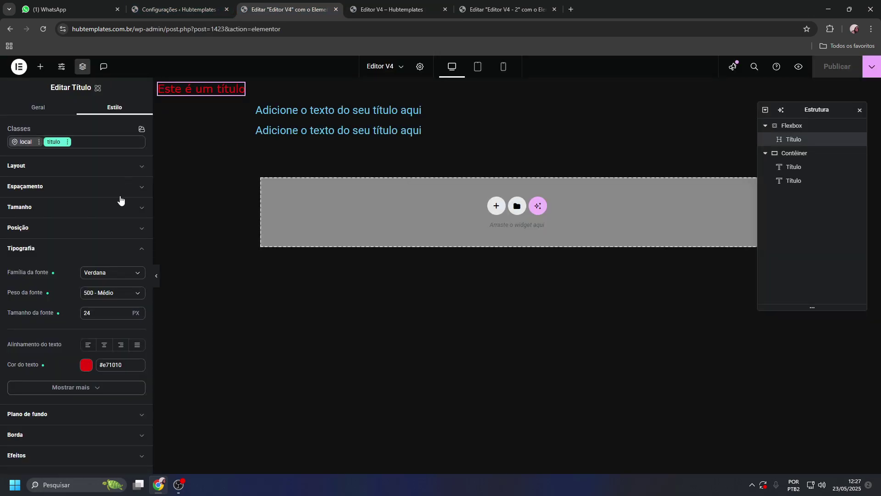
pyautogui.click(374, 10)
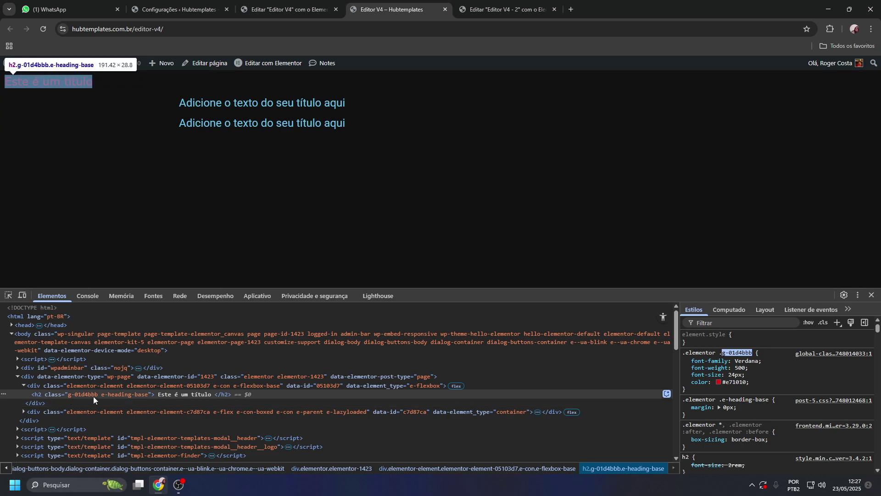
pyautogui.click(160, 9)
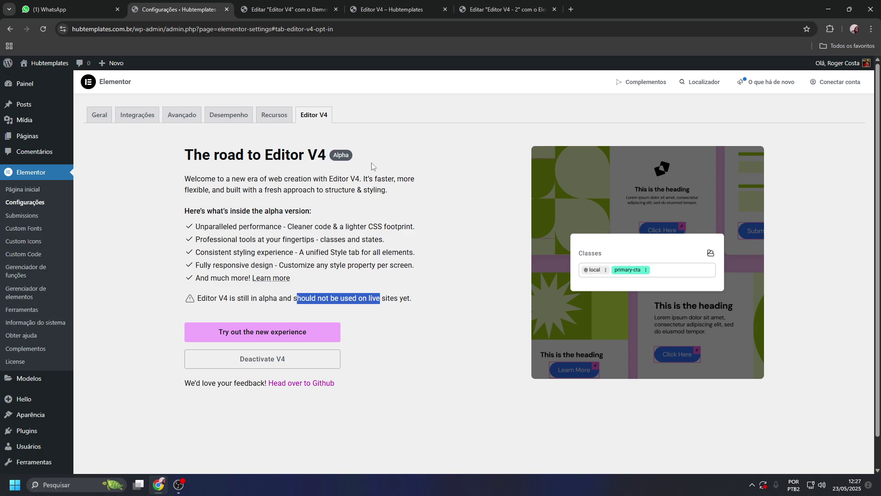
pyautogui.click(376, 9)
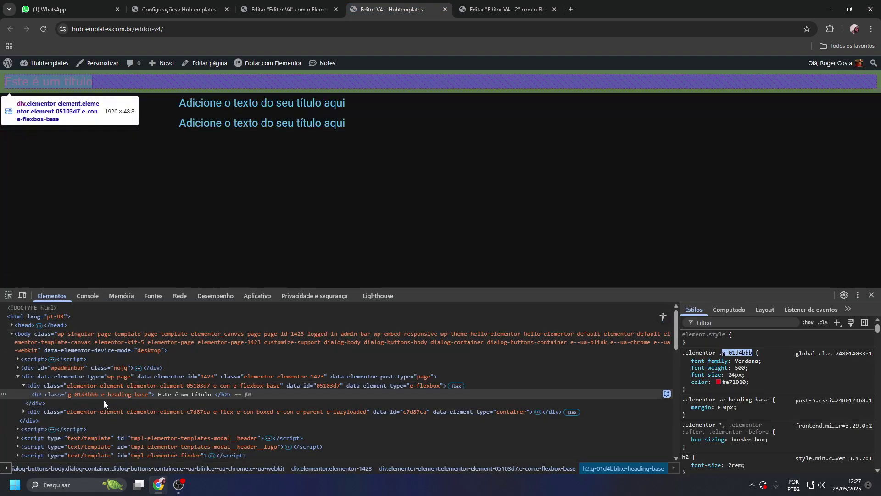
# Duplicate the atomic title "Este é um título" and review the copy's titulo class typography
pyautogui.click(282, 9)
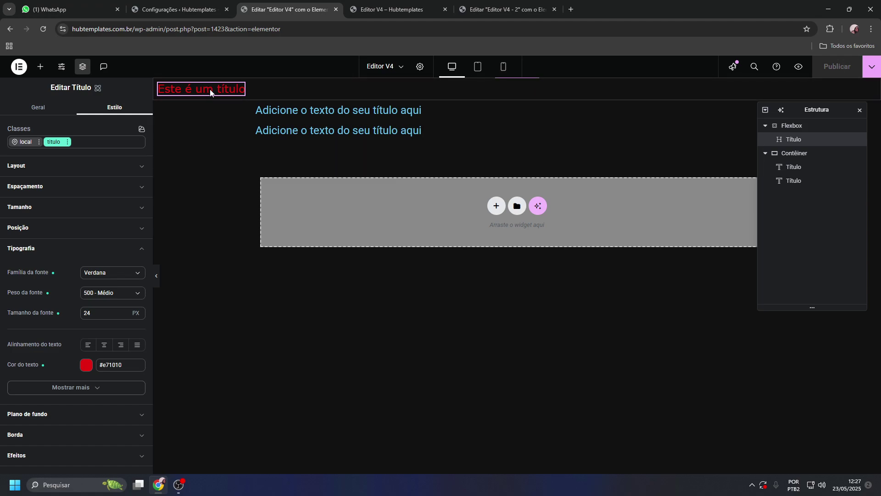
pyautogui.hotkey('ctrl', 'd')
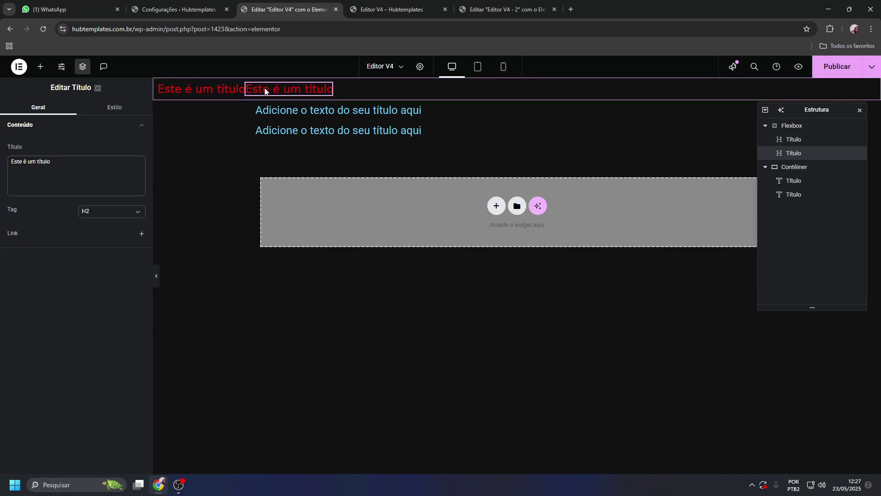
pyautogui.click(792, 141)
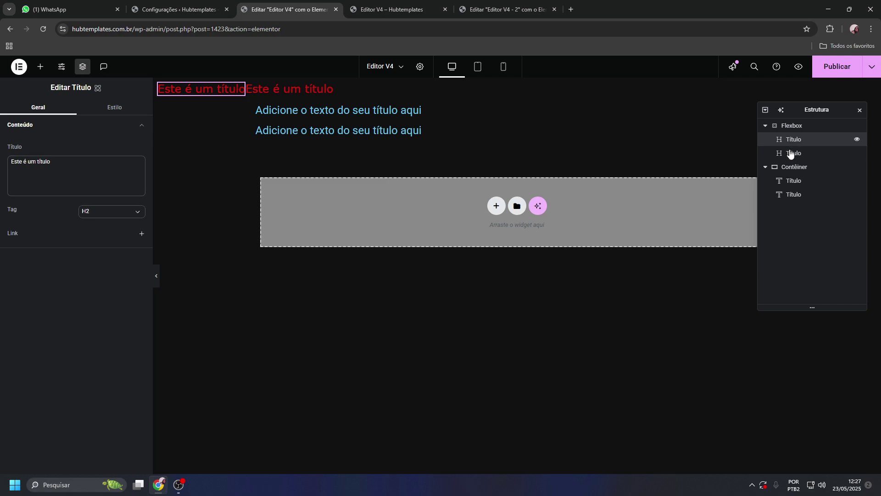
pyautogui.click(790, 154)
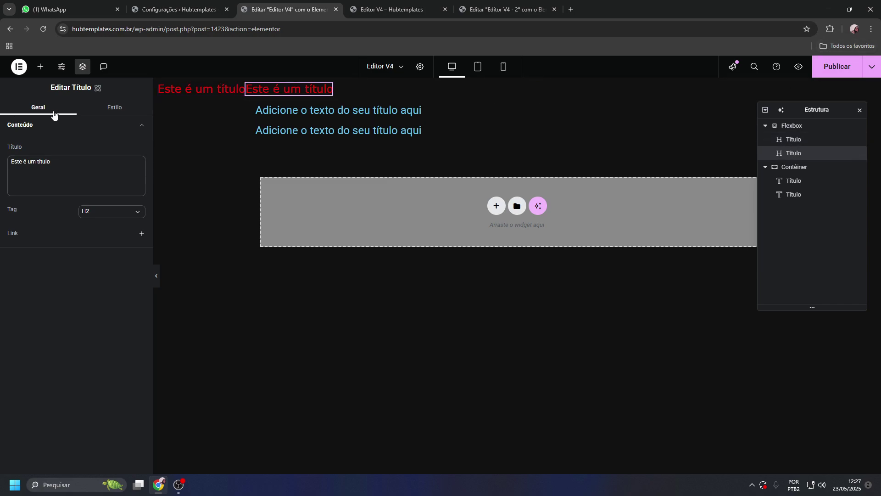
pyautogui.click(113, 109)
pyautogui.click(54, 142)
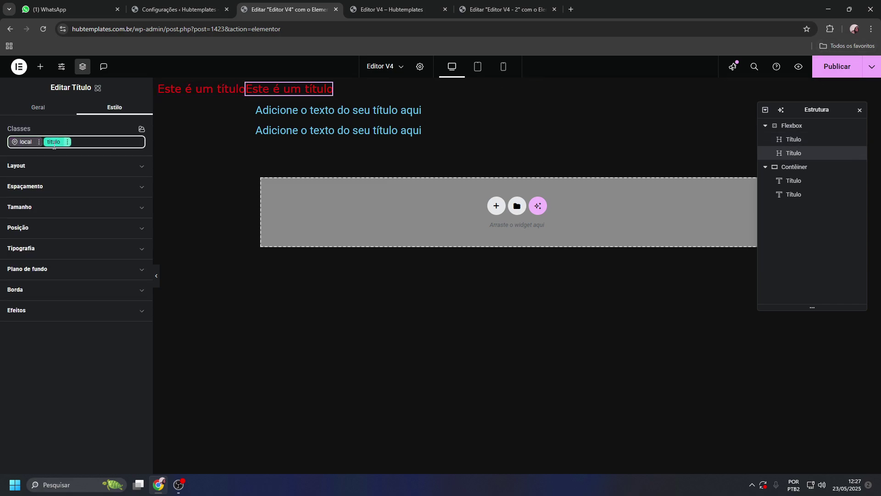
pyautogui.click(34, 255)
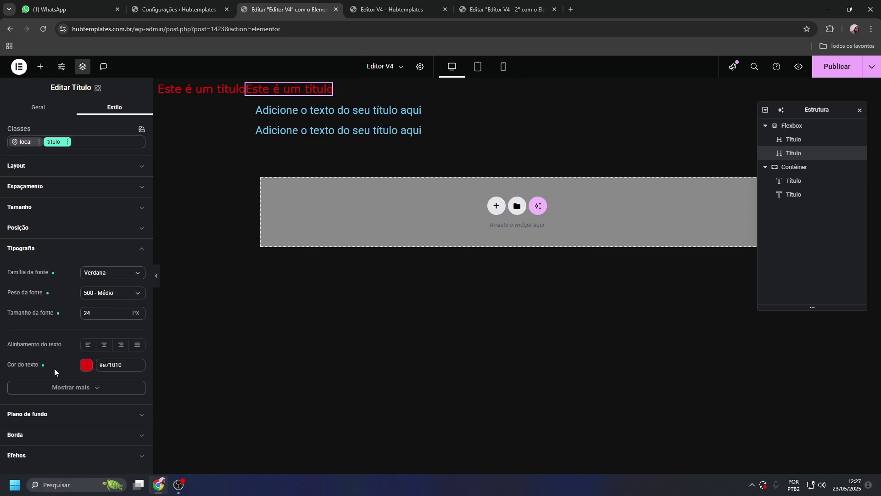
# Publish the page with the duplicated title and reload the live page with its code inspector open
pyautogui.click(837, 67)
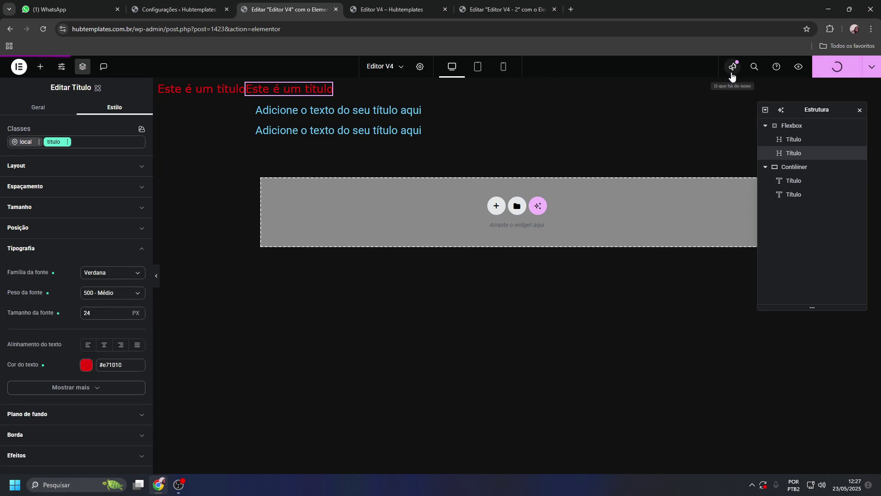
pyautogui.click(359, 9)
pyautogui.click(322, 31)
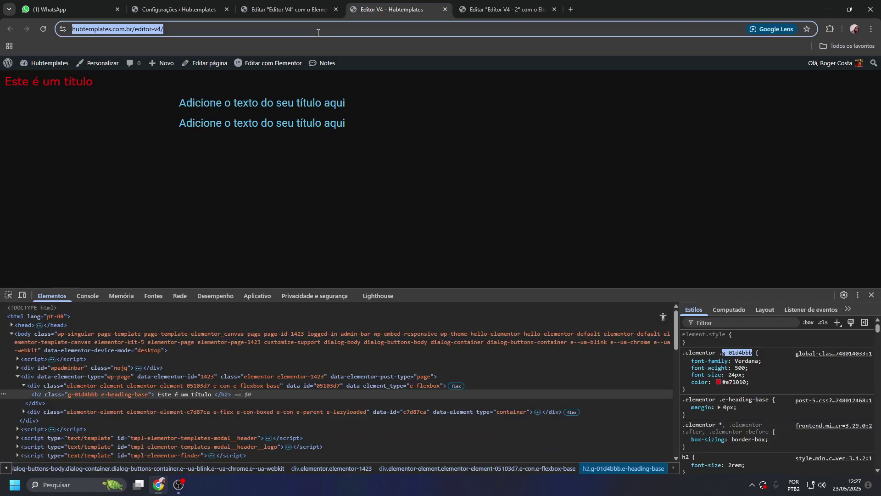
pyautogui.press('Return')
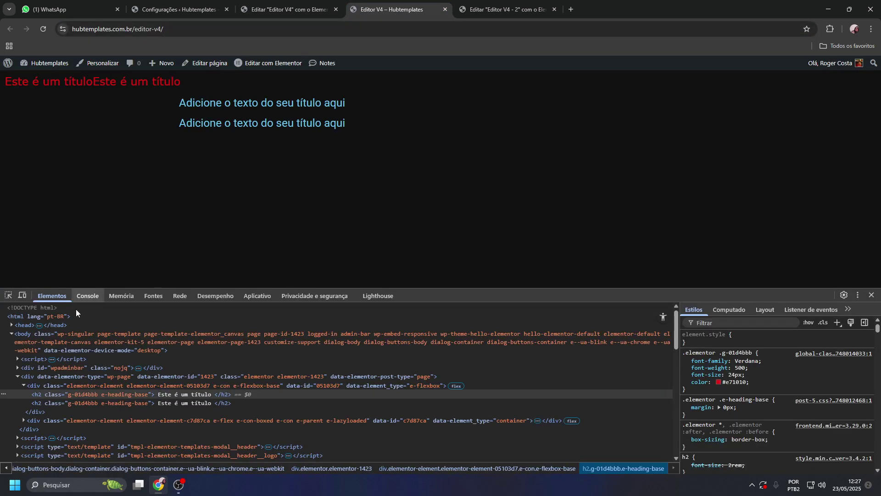
# Inspect both headings' markup and highlight the declarations in the CSS rule they share
pyautogui.click(66, 403)
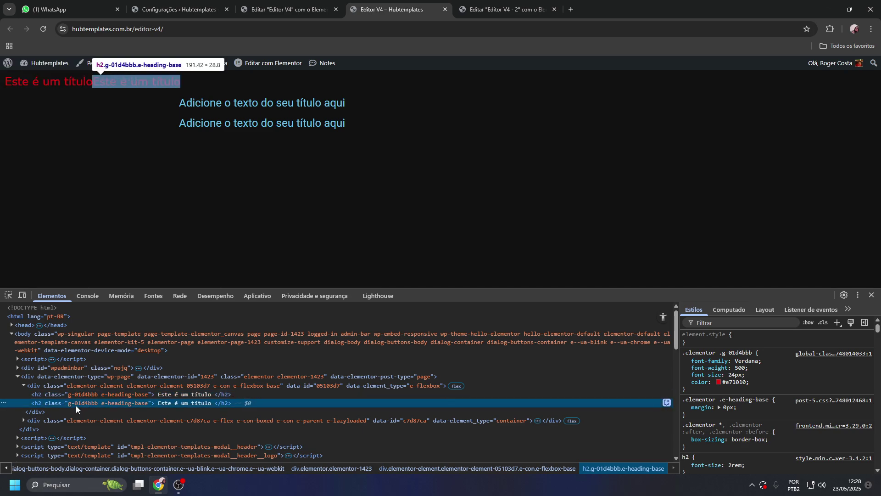
pyautogui.click(84, 395)
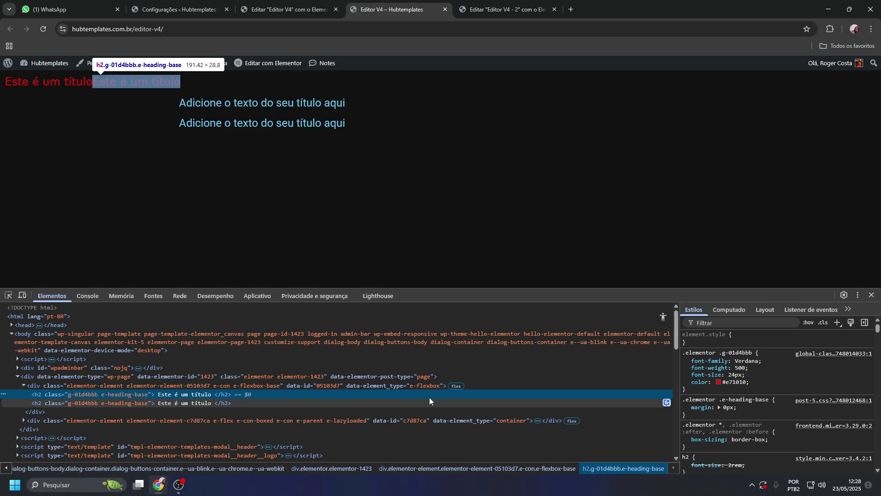
pyautogui.moveTo(750, 383); pyautogui.dragTo(692, 360)
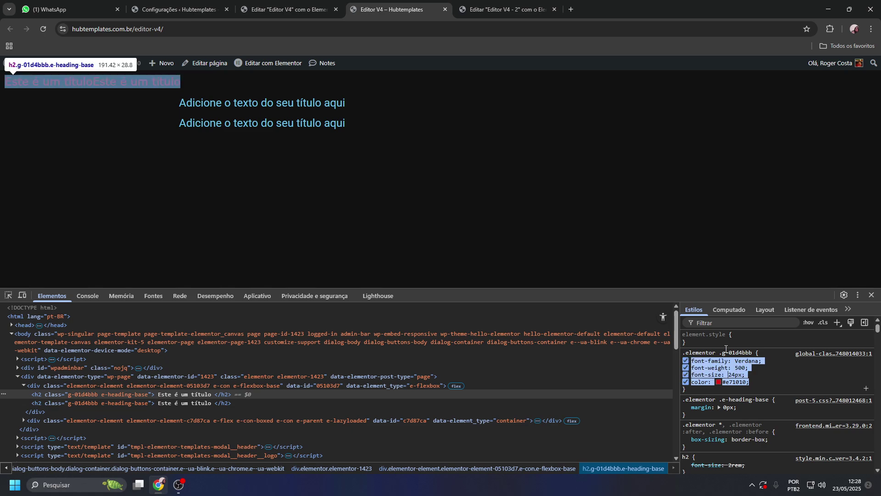
# Return to the editor and add an atomic image element after the two titles in the Flexbox
pyautogui.click(280, 9)
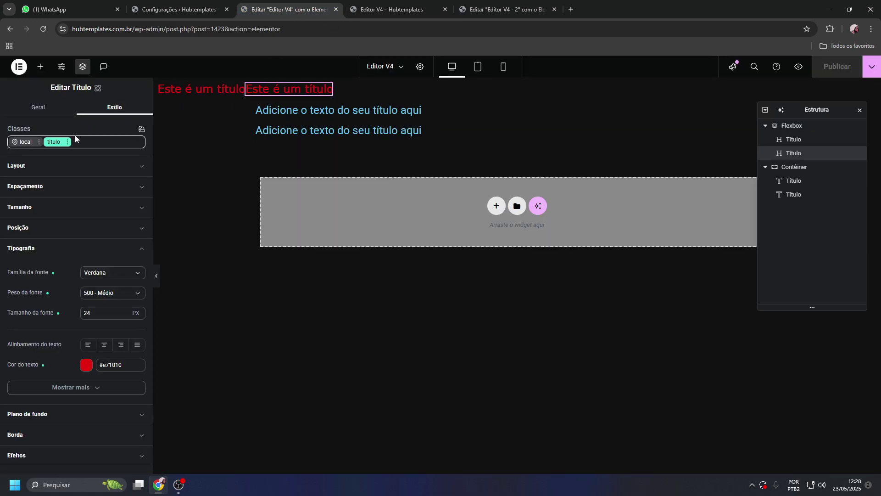
pyautogui.moveTo(861, 124)
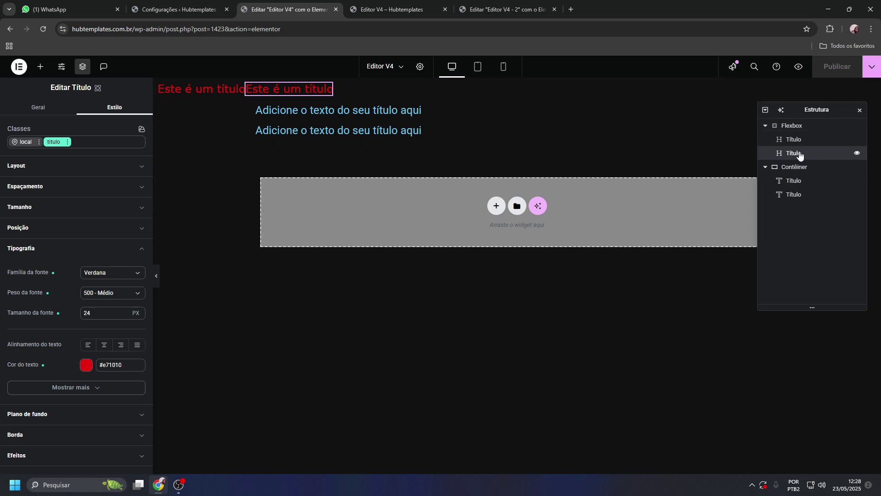
pyautogui.click(34, 109)
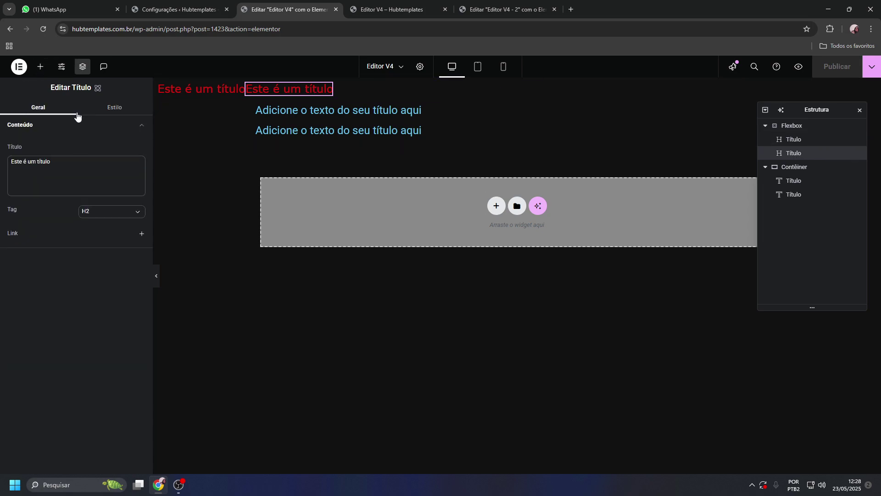
pyautogui.click(40, 67)
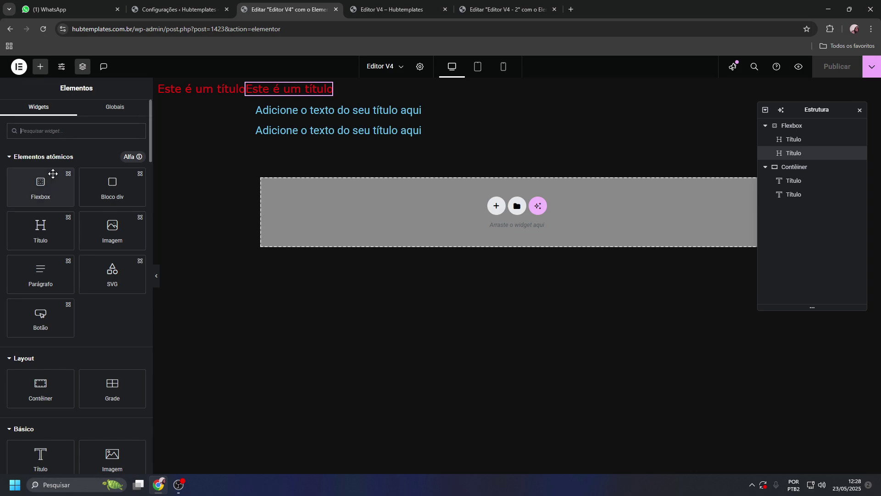
pyautogui.click(109, 241)
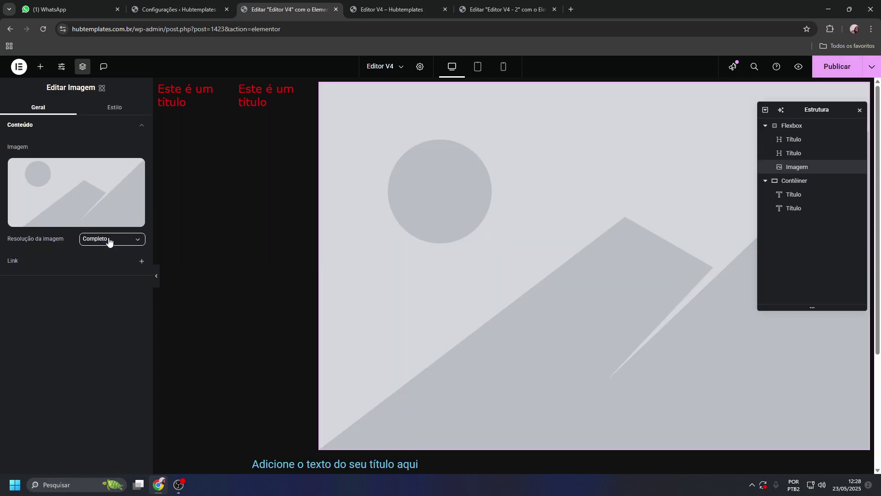
# Apply the existing titulo class to the new atomic image
pyautogui.click(110, 109)
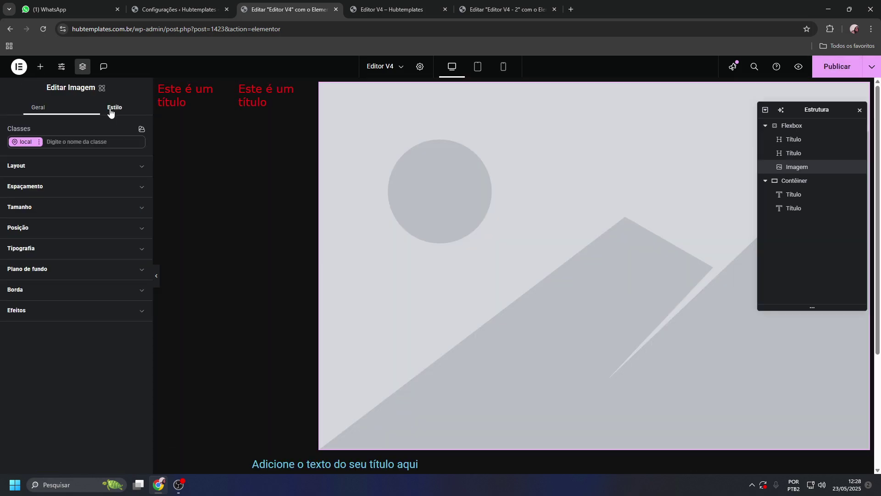
pyautogui.click(76, 141)
pyautogui.click(28, 180)
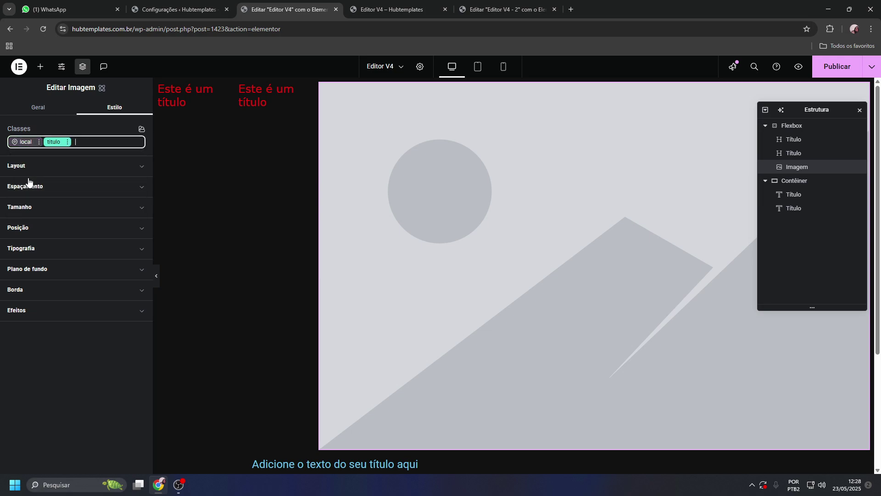
# Check the typography settings of the atomic image, publish the page and reload the live page
pyautogui.click(27, 252)
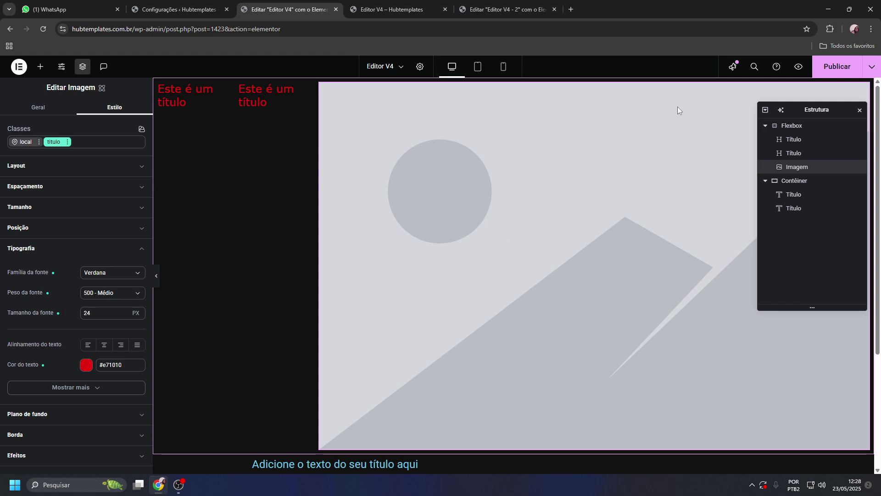
pyautogui.click(837, 67)
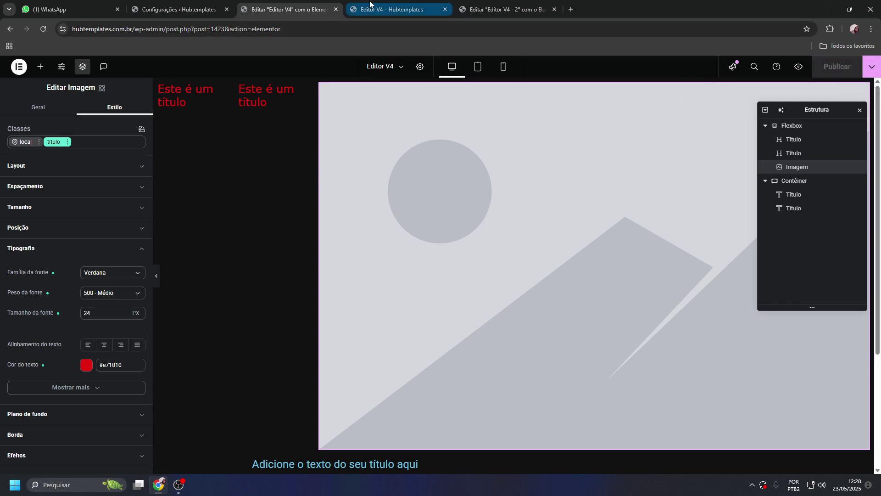
pyautogui.click(365, 7)
pyautogui.press('F5')
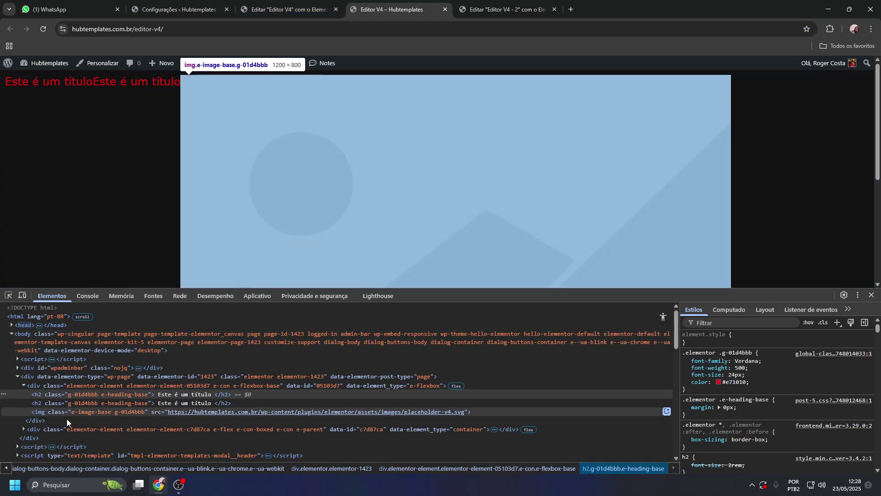
# Inspect the image's markup and the CSS rule it shares with the atomic titles, and look over the live page
pyautogui.click(68, 414)
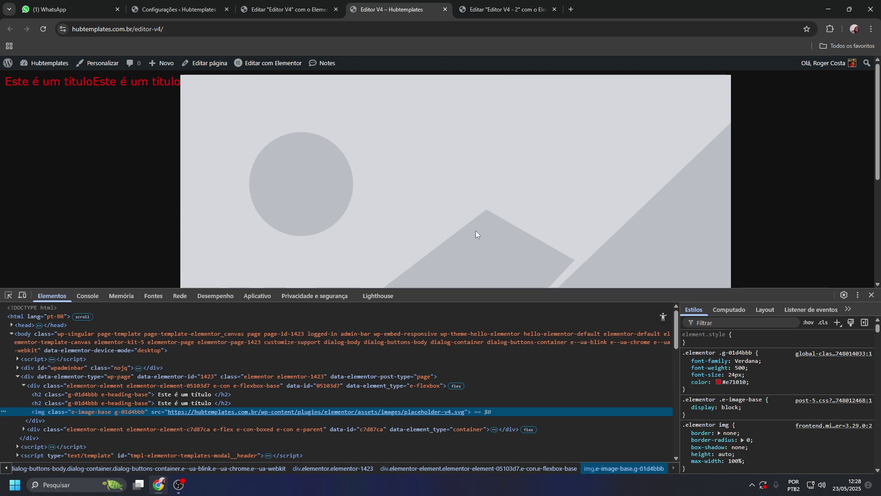
pyautogui.scroll(-3, 429, 208)
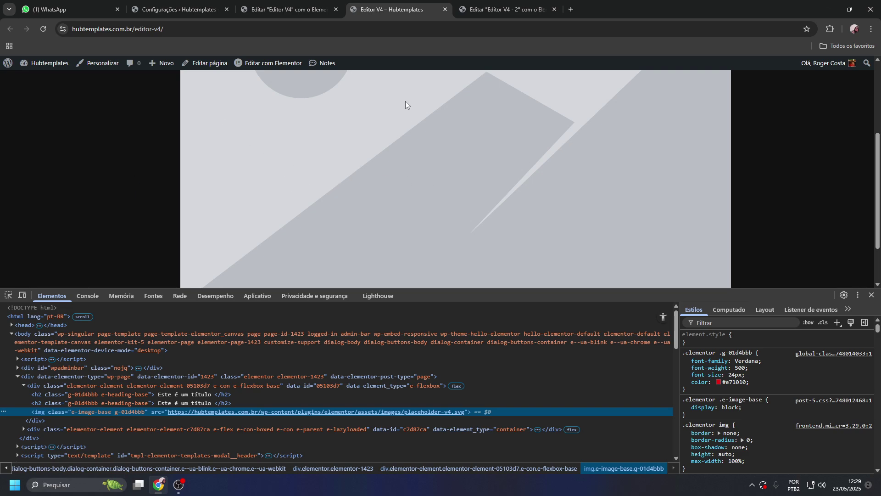
pyautogui.scroll(-1, 279, 138)
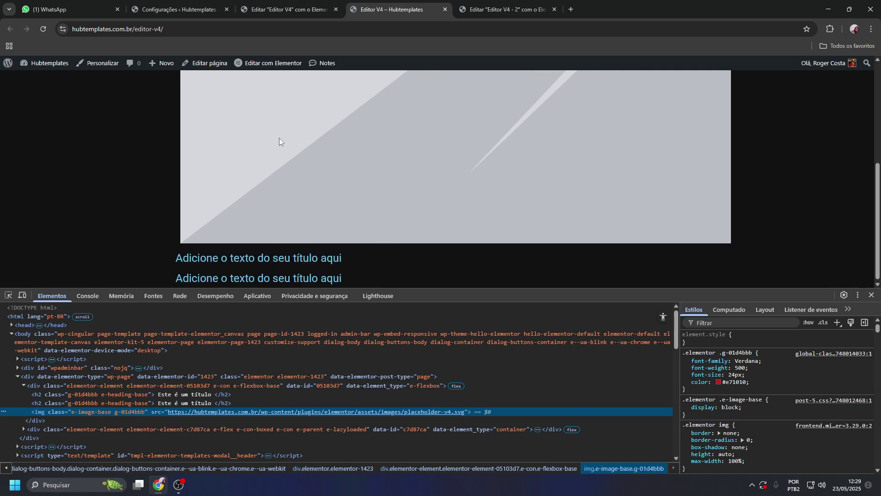
pyautogui.scroll(2, 189, 137)
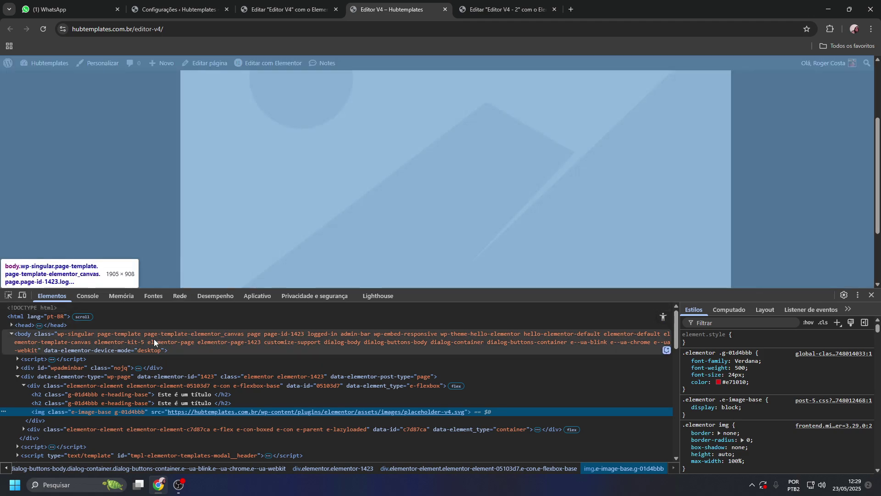
# Inspect the first classic title on the live page and highlight the font declarations in its own CSS rule
pyautogui.scroll(-2, 233, 176)
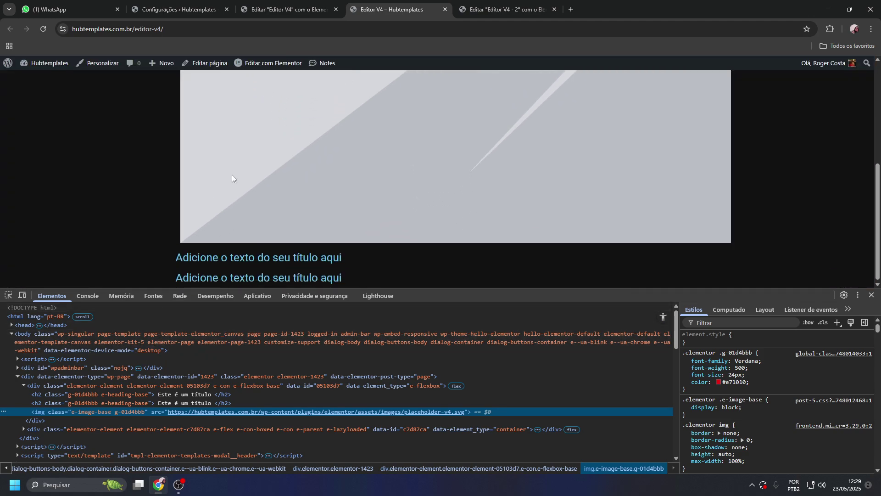
pyautogui.click(8, 295)
pyautogui.click(241, 257)
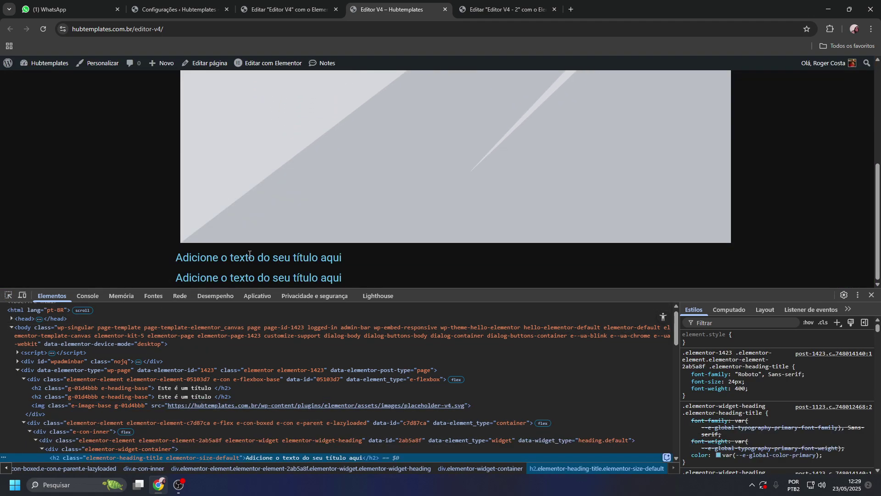
pyautogui.rightClick(245, 257)
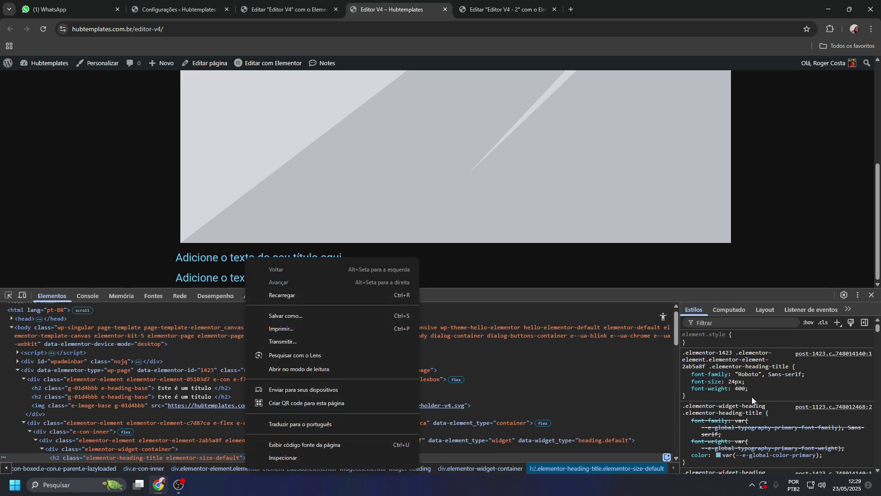
pyautogui.moveTo(749, 389); pyautogui.dragTo(693, 374)
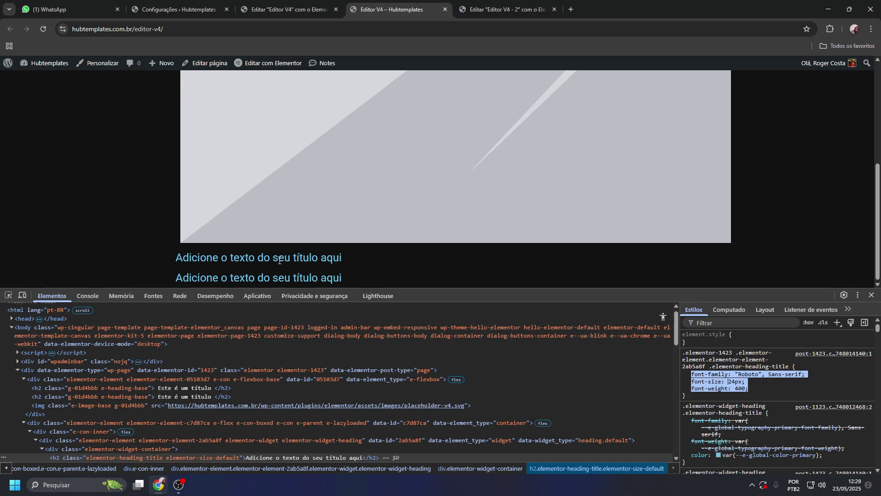
pyautogui.scroll(4, 228, 145)
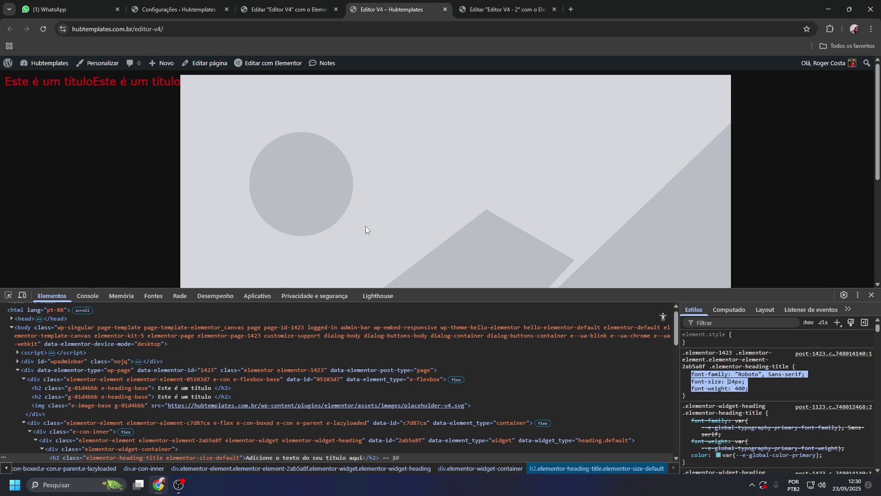
pyautogui.scroll(-3, 366, 226)
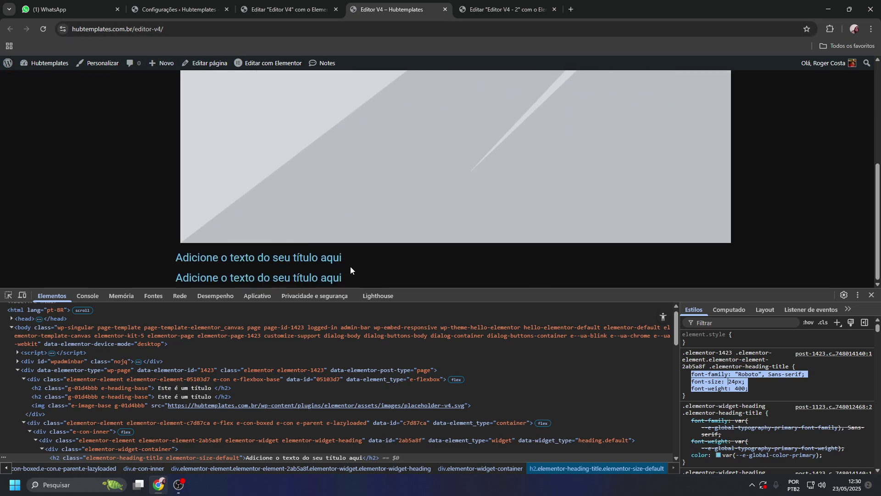
pyautogui.scroll(3, 194, 153)
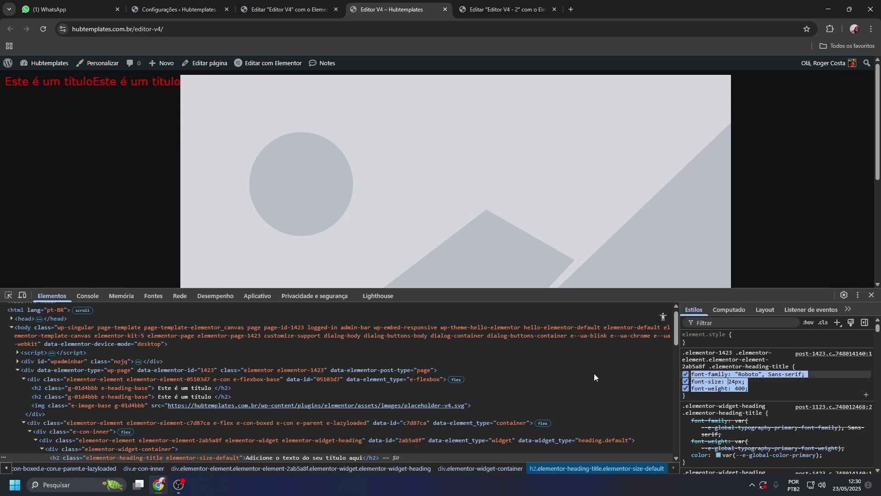
# Return to the editor and delete the atomic image and the second classic title
pyautogui.click(294, 6)
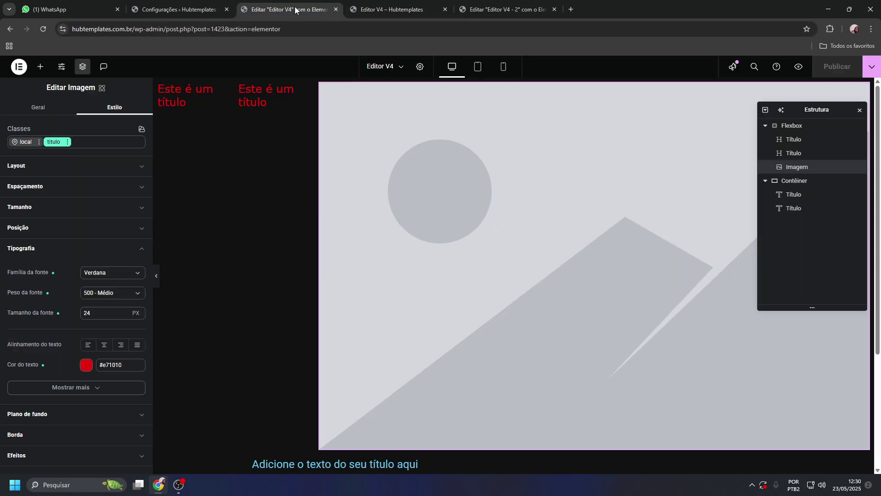
pyautogui.click(596, 126)
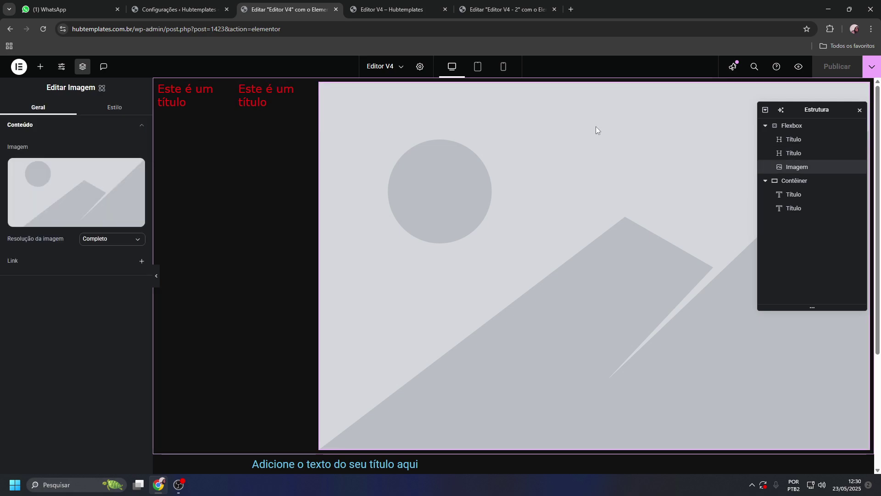
pyautogui.press('Delete')
pyautogui.click(377, 133)
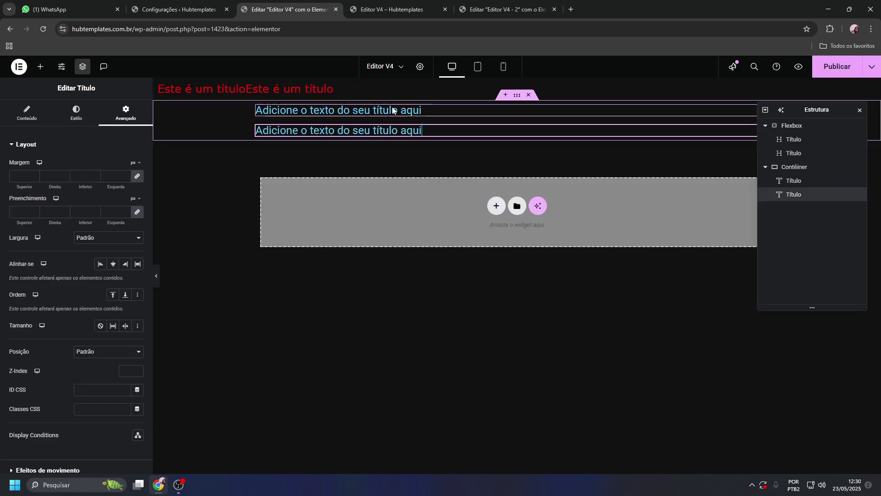
pyautogui.press('Delete')
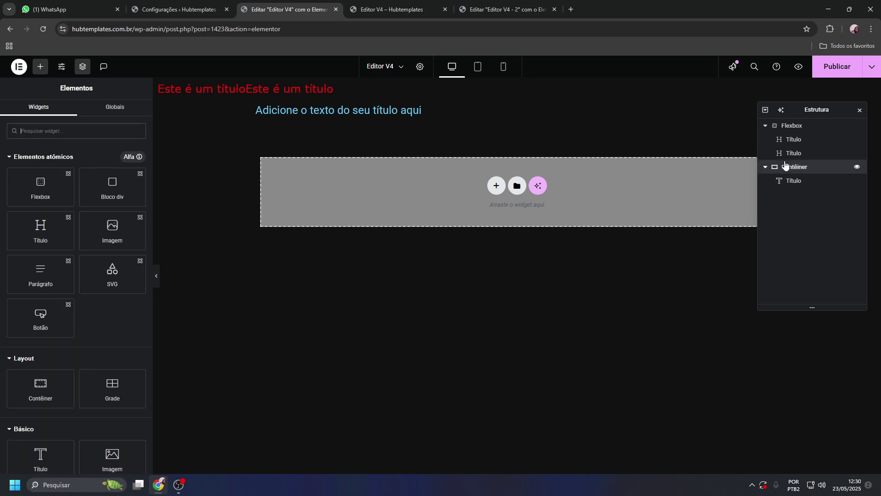
# Duplicate the remaining classic title inside the Contêiner
pyautogui.click(784, 167)
pyautogui.click(787, 179)
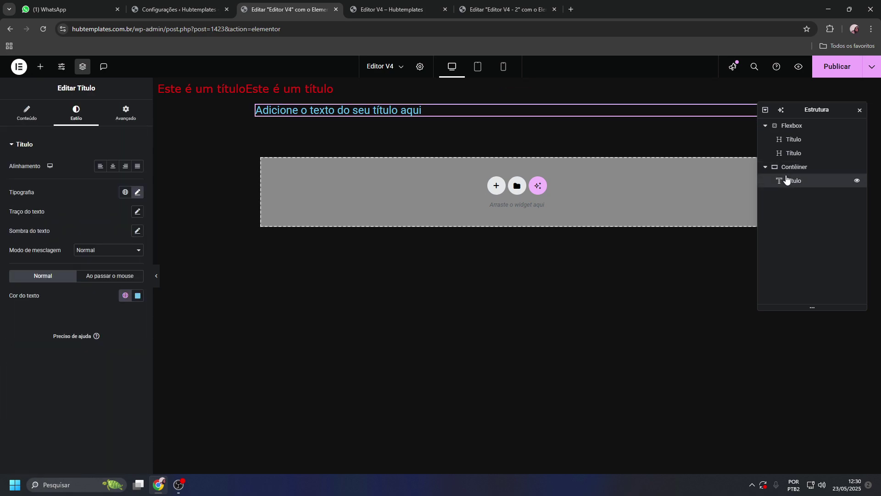
pyautogui.hotkey('ctrl', 'd')
pyautogui.click(787, 180)
pyautogui.click(788, 170)
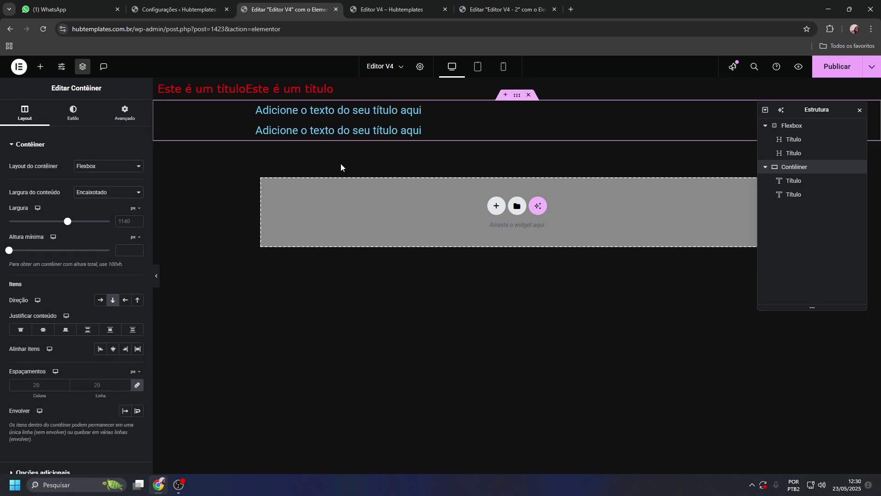
# Delete the second classic title and the second atomic title, leaving one title in each container
pyautogui.click(795, 155)
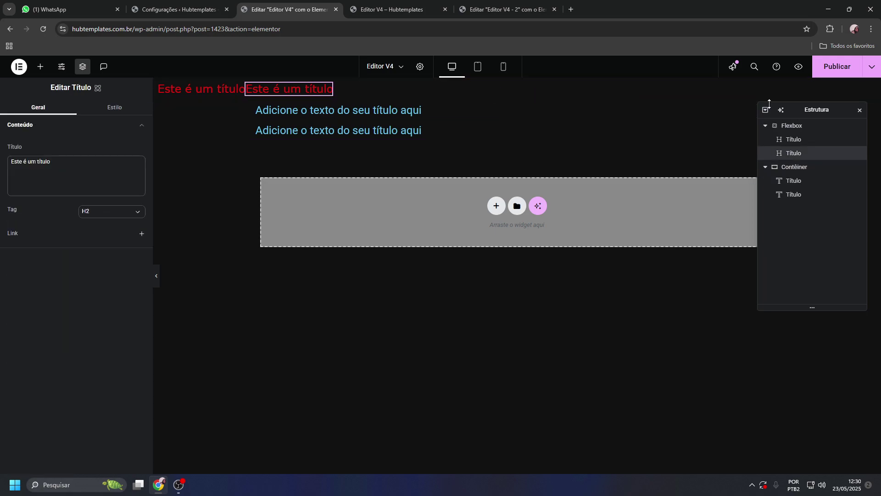
pyautogui.click(794, 194)
pyautogui.press('Delete')
pyautogui.click(791, 154)
pyautogui.press('Delete')
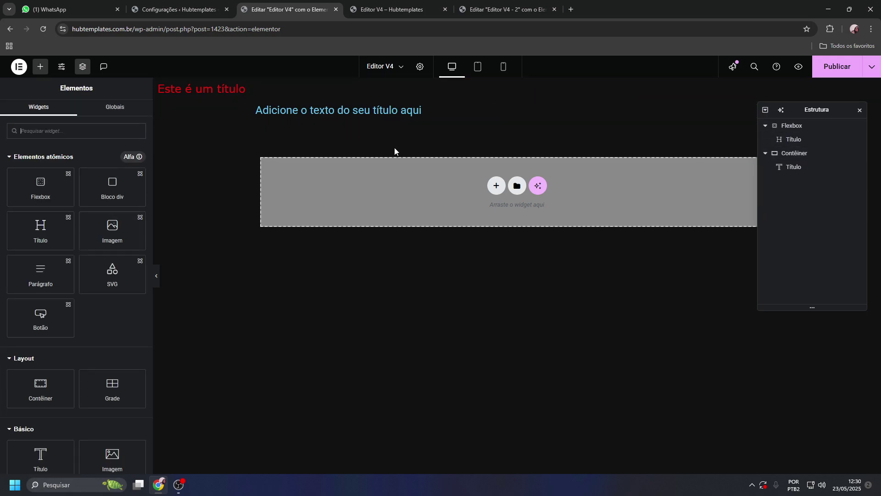
# Publish the page with the single titles and reload the live page
pyautogui.click(826, 73)
pyautogui.click(381, 9)
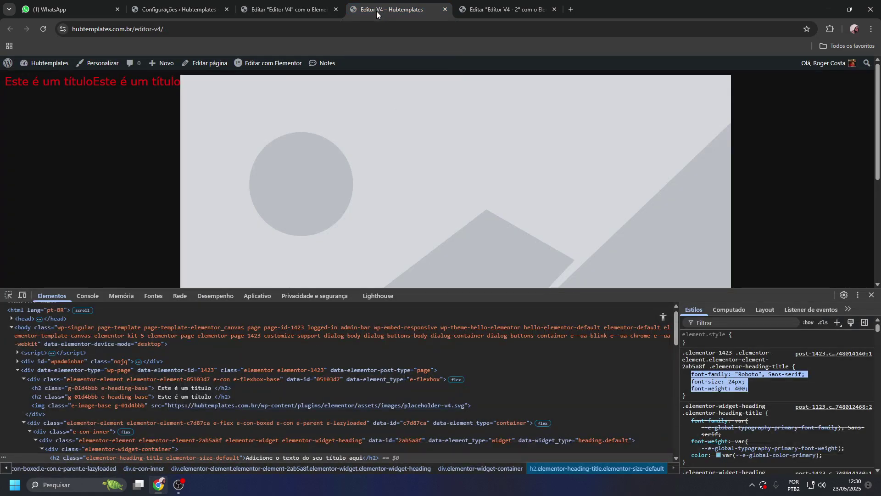
pyautogui.click(312, 29)
pyautogui.press('Return')
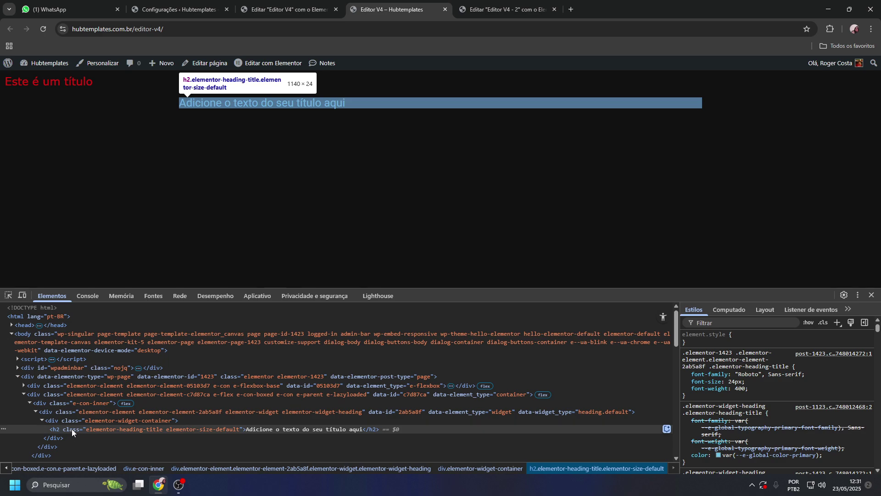
# Inspect the nested wrapper divs around the classic title and compare them with the Contêiner in the editor's structure
pyautogui.click(86, 419)
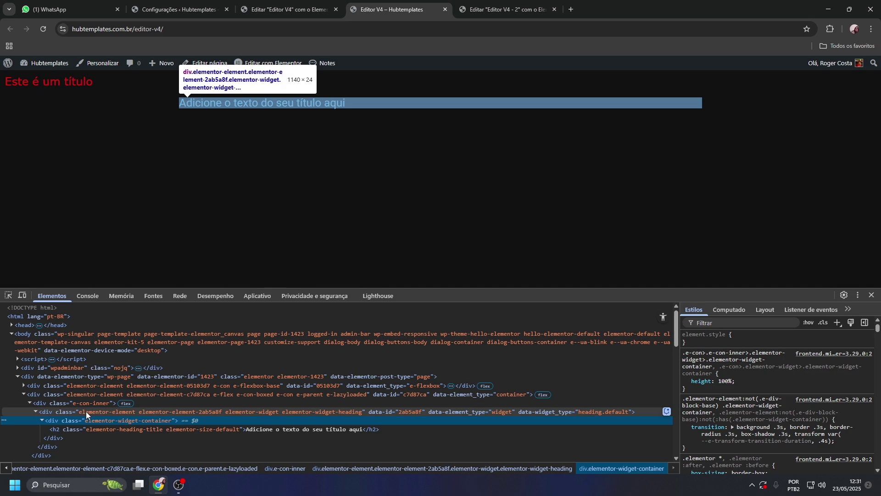
pyautogui.click(87, 411)
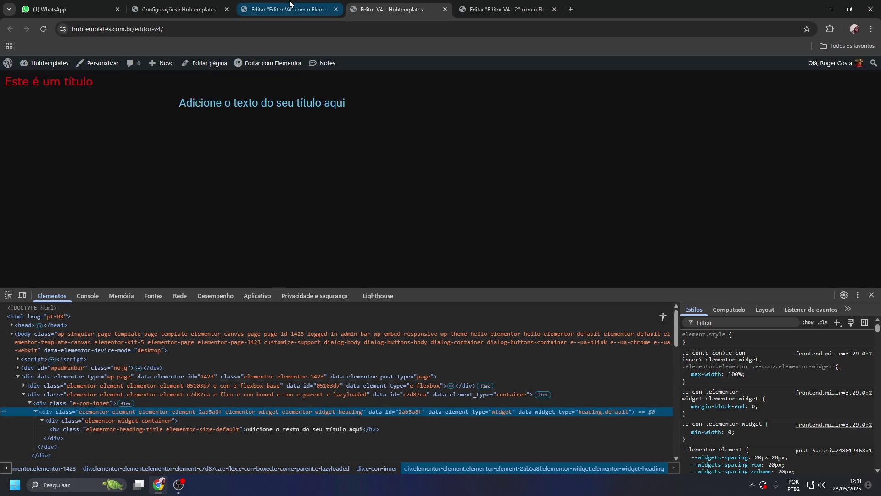
pyautogui.click(289, 9)
pyautogui.click(783, 157)
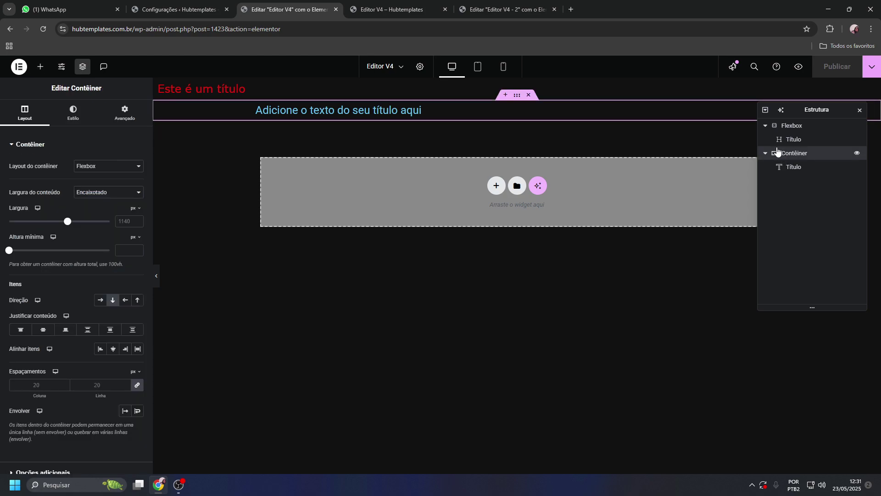
pyautogui.click(361, 7)
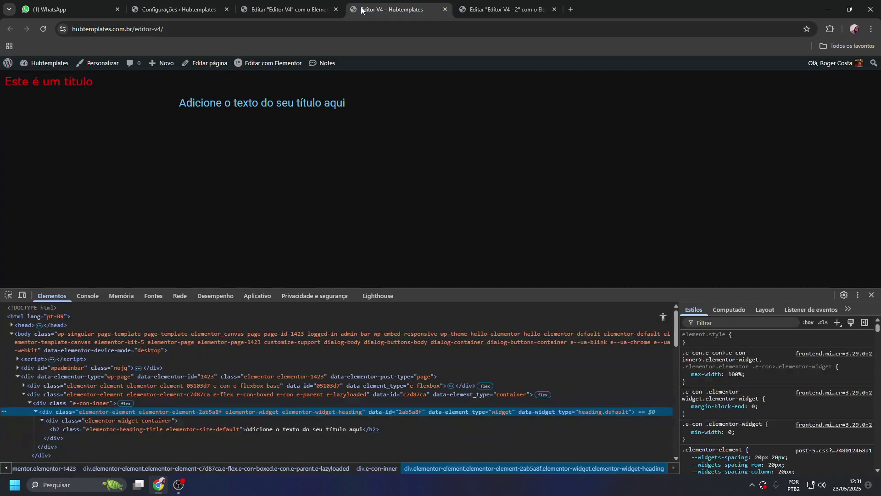
pyautogui.click(86, 403)
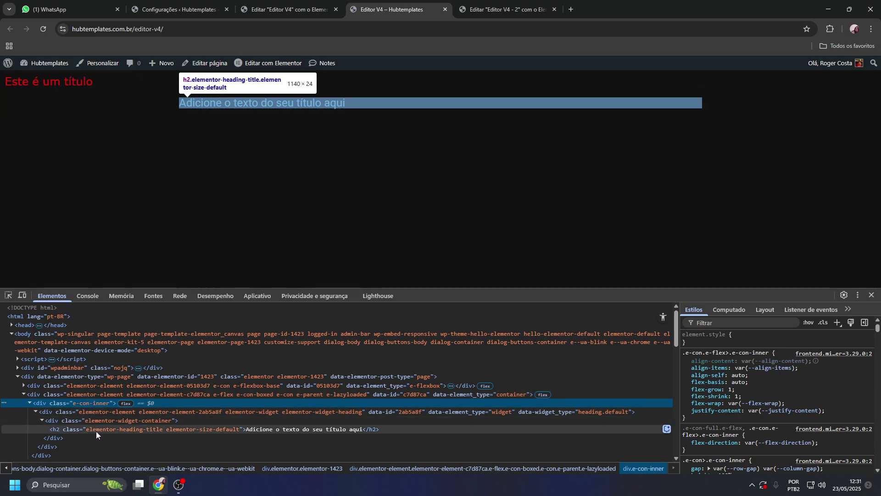
# Inspect the atomic title and its parent div on the live page, and compare them with the Flexbox in the editor
pyautogui.click(9, 296)
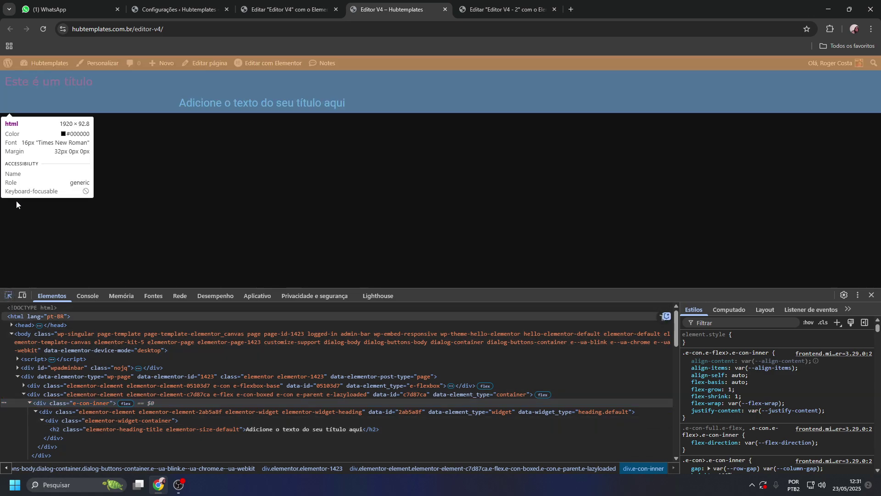
pyautogui.click(51, 86)
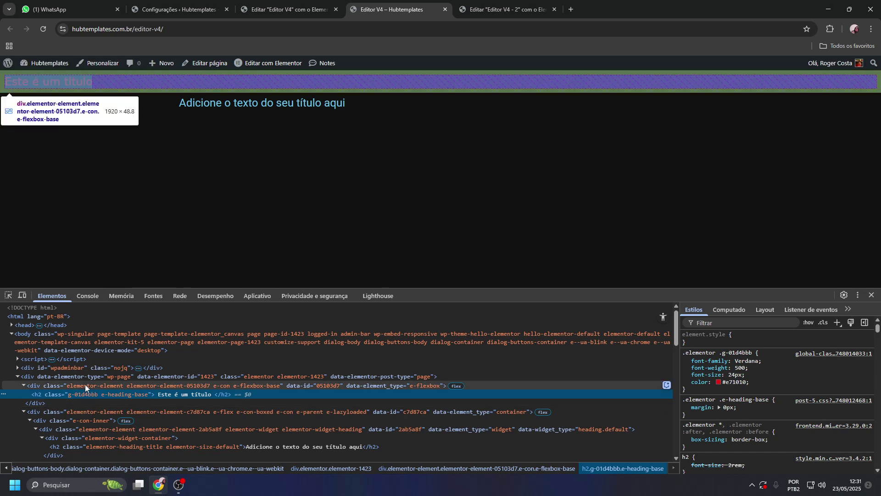
pyautogui.click(93, 385)
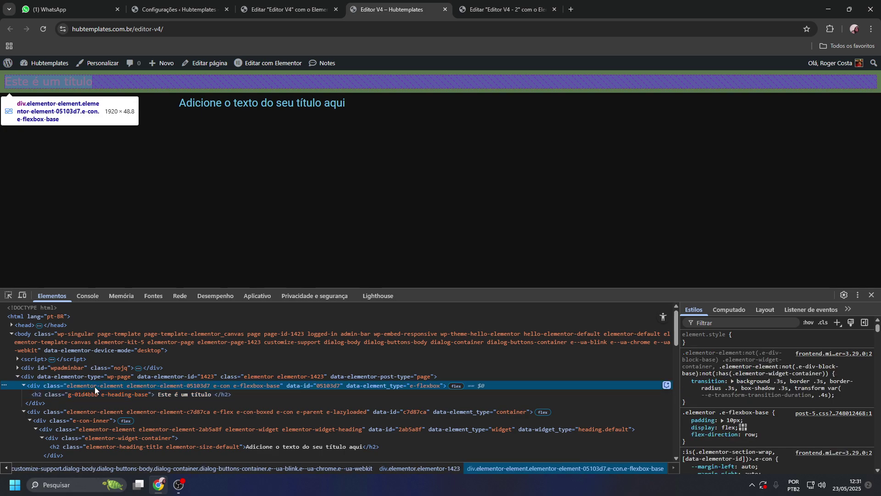
pyautogui.click(301, 6)
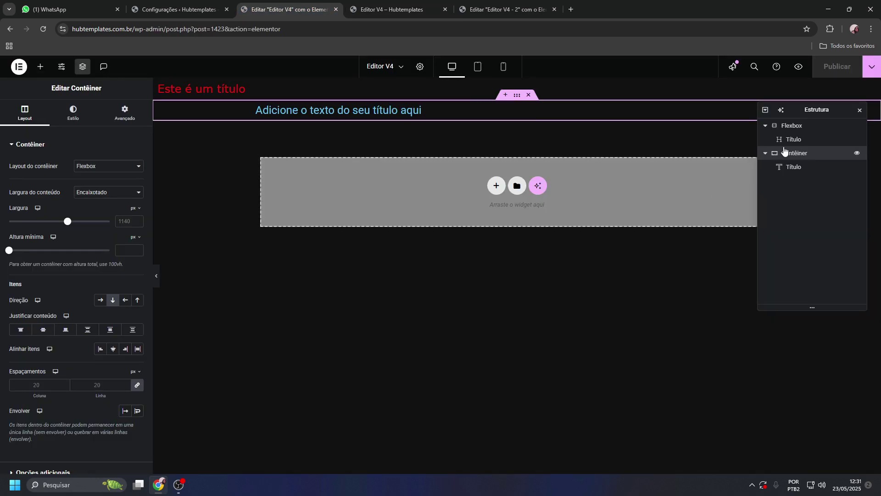
pyautogui.click(791, 129)
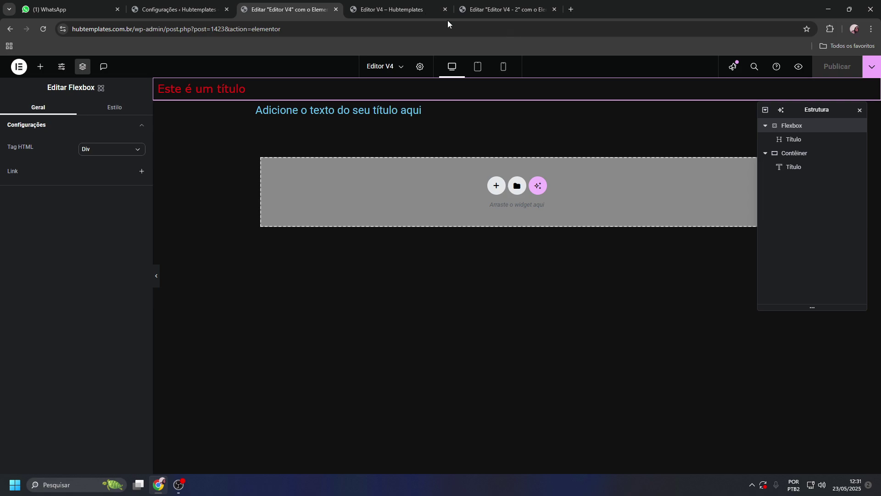
pyautogui.click(387, 8)
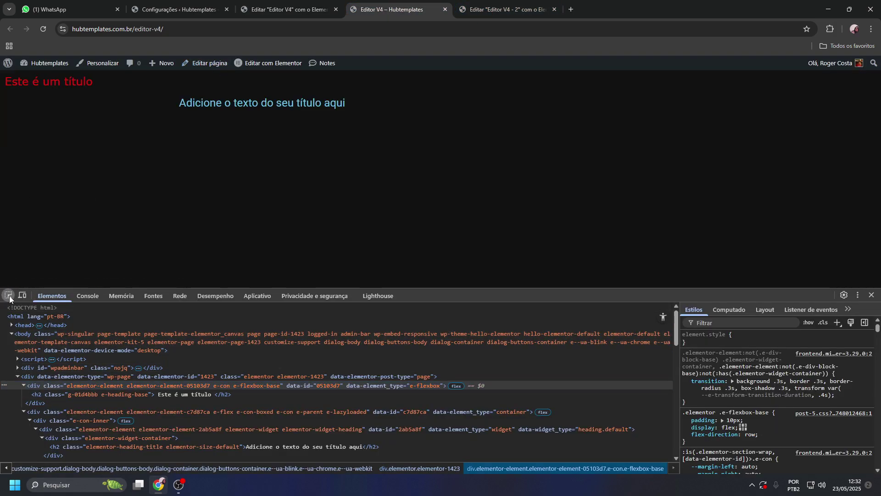
# Inspect the classic title's h2 and its nested wrapper divs, and compare them with the atomic title and its single parent div
pyautogui.click(9, 295)
pyautogui.click(200, 104)
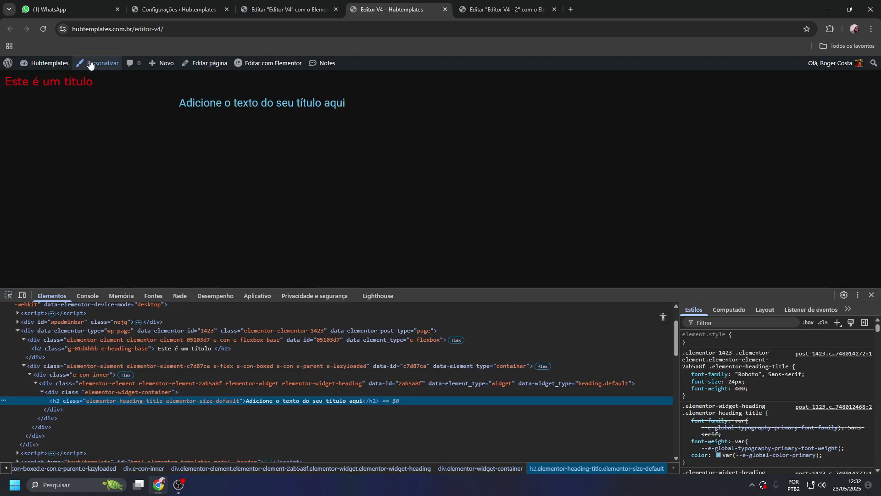
pyautogui.click(79, 392)
pyautogui.click(77, 383)
pyautogui.click(76, 374)
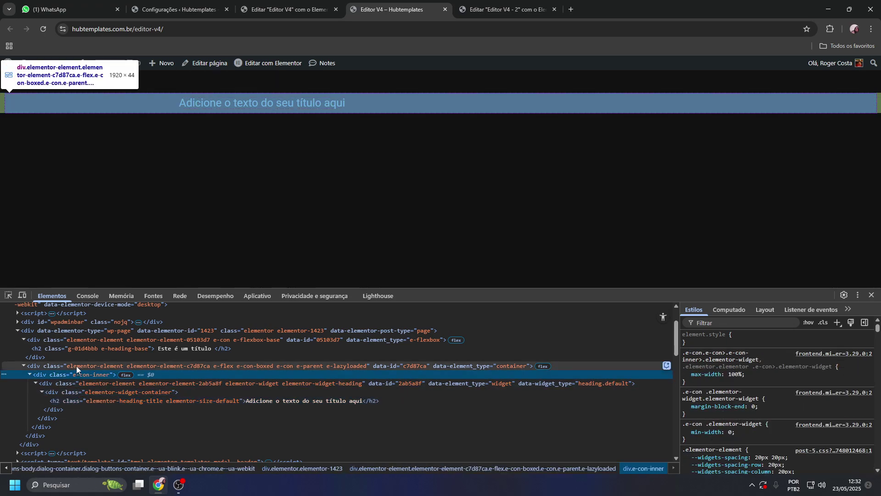
pyautogui.click(76, 366)
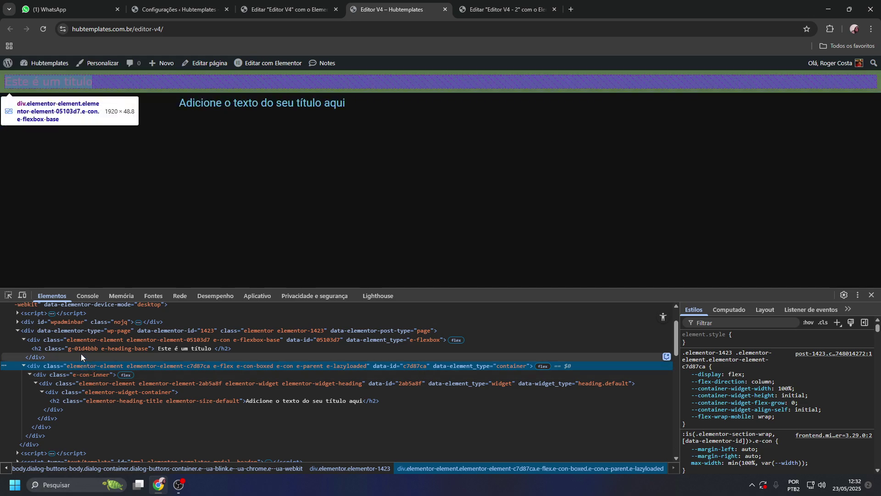
pyautogui.click(76, 349)
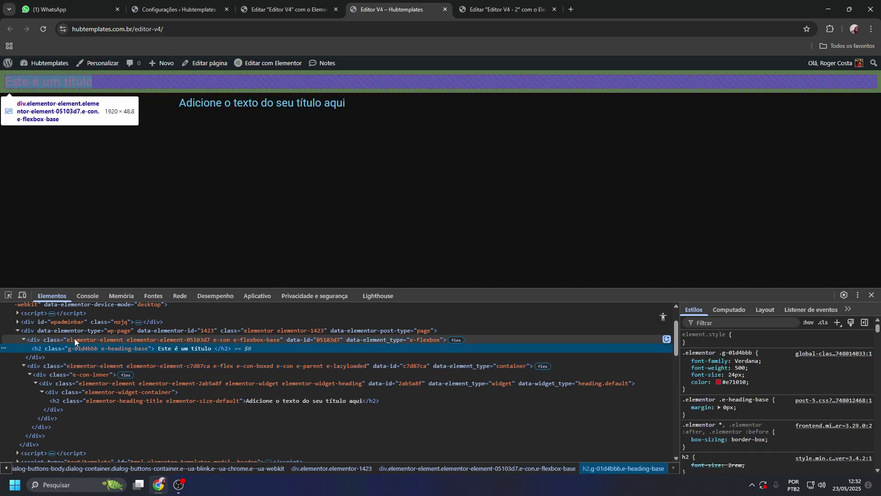
pyautogui.click(70, 340)
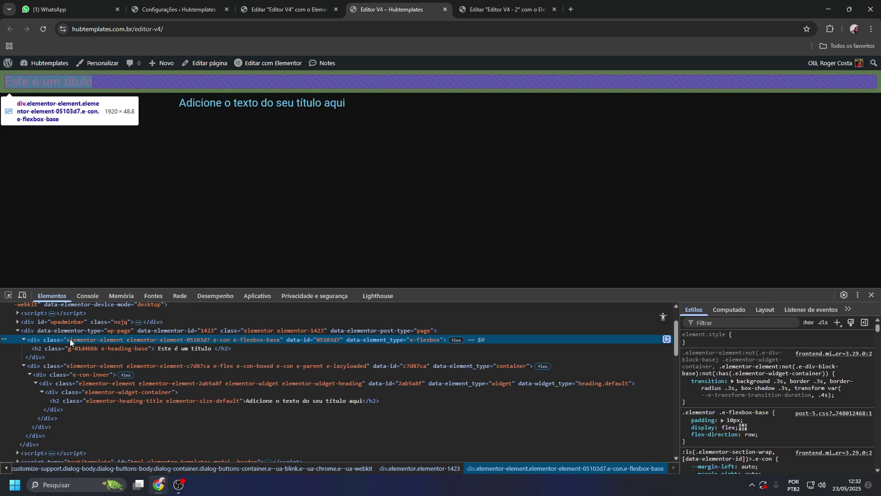
pyautogui.click(276, 10)
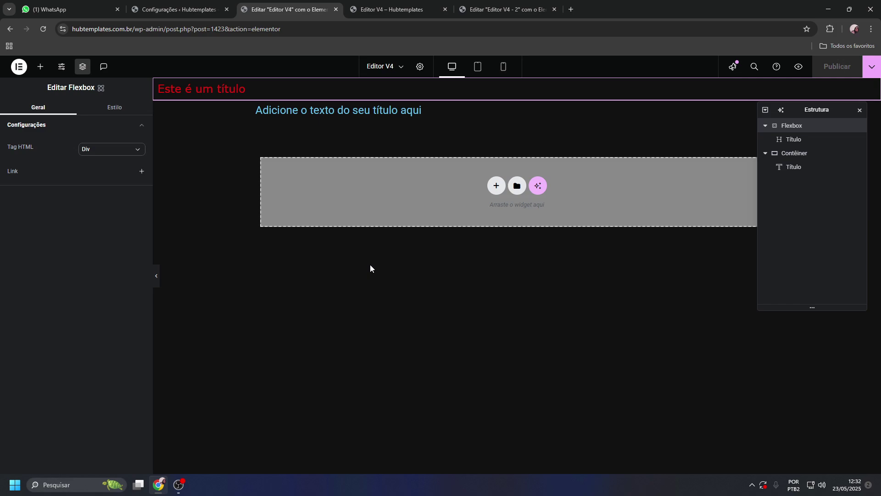
pyautogui.click(477, 8)
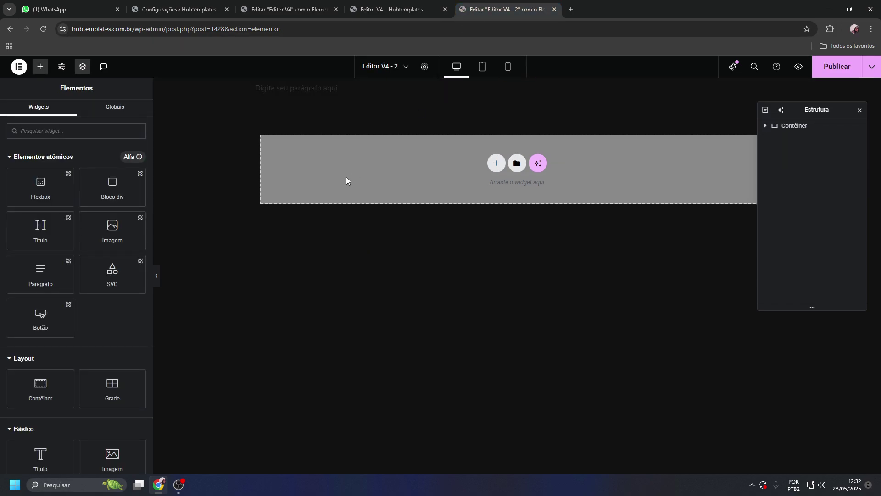
pyautogui.click(399, 6)
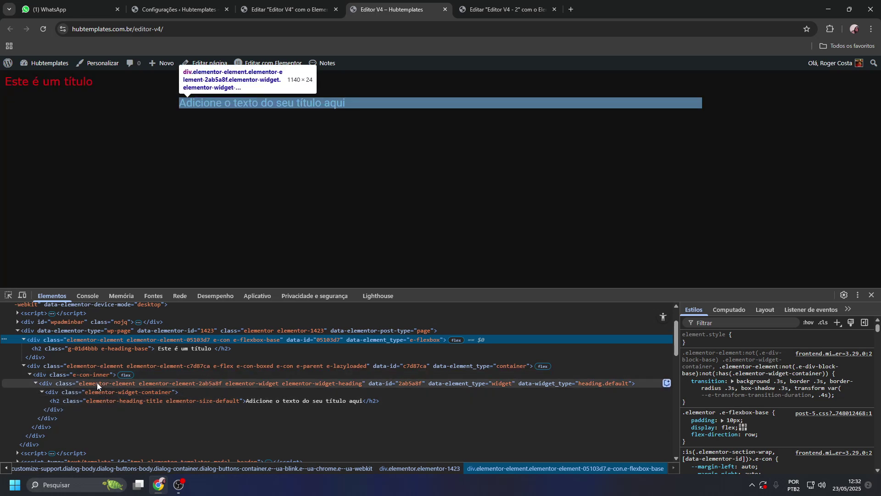
# Return to the Editor V4 page editor and view the existing classes available in the Flexbox's style settings
pyautogui.click(263, 7)
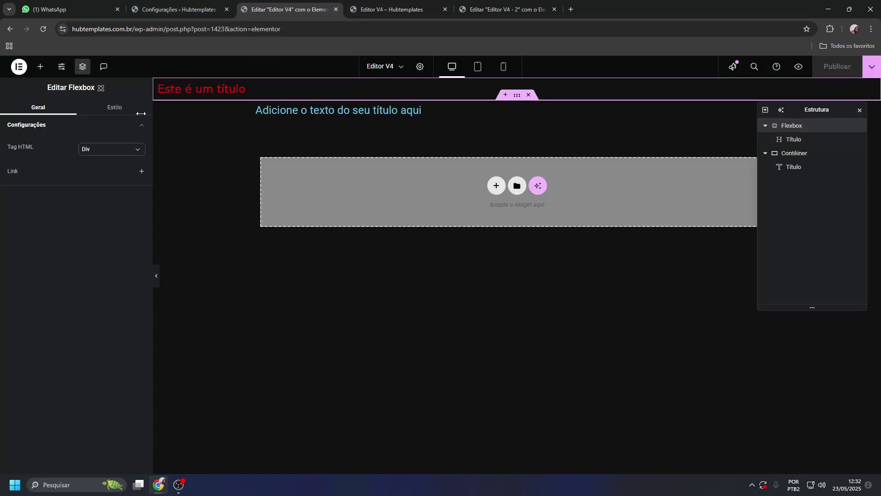
pyautogui.click(115, 107)
pyautogui.click(60, 143)
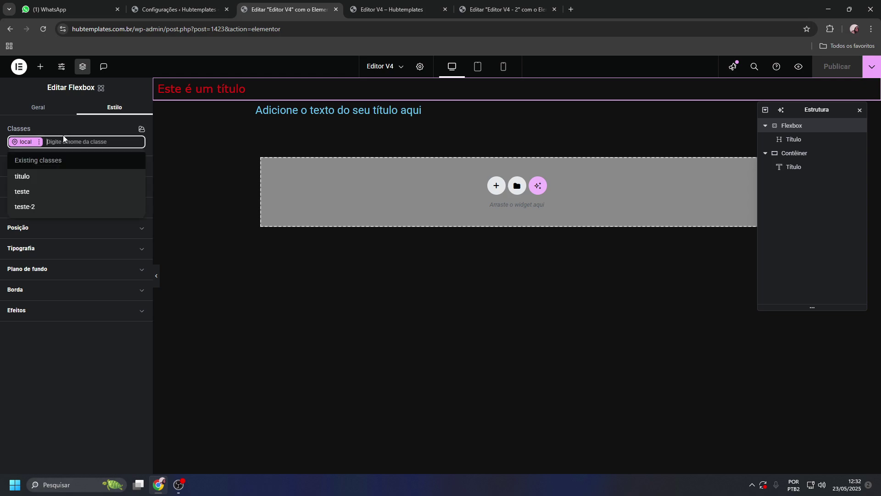
pyautogui.click(67, 122)
pyautogui.click(62, 143)
pyautogui.click(58, 141)
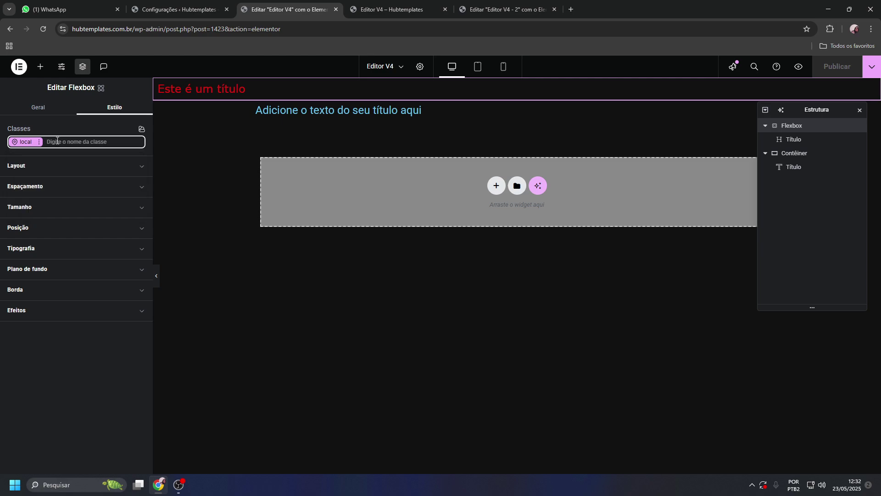
pyautogui.click(63, 123)
pyautogui.click(55, 141)
pyautogui.click(59, 129)
pyautogui.click(52, 144)
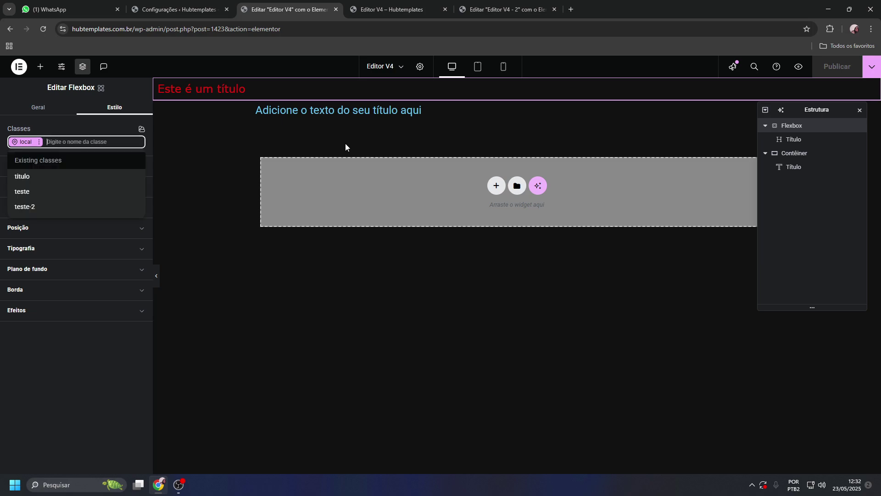
# Delete the classic Contêiner together with its title from the page structure
pyautogui.click(793, 167)
pyautogui.click(791, 159)
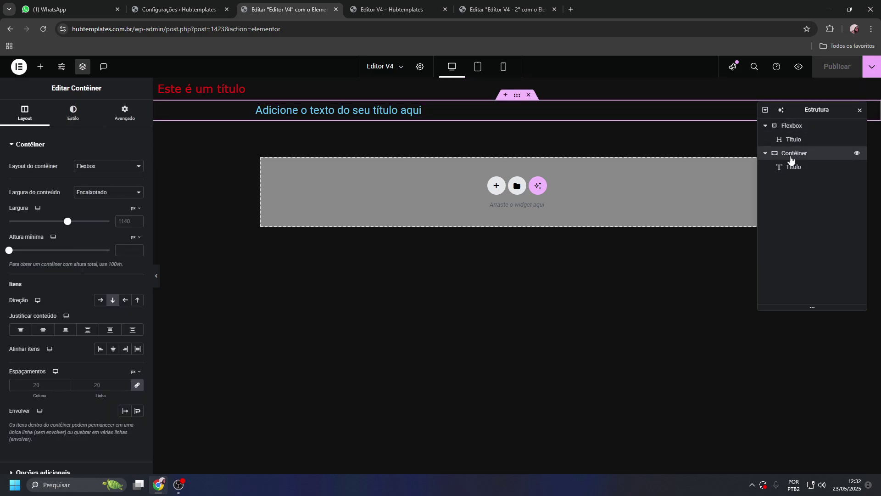
pyautogui.press('Delete')
# Compare the classes assigned to the Flexbox and to its atomic title in their style settings
pyautogui.click(793, 125)
pyautogui.click(789, 139)
pyautogui.click(790, 130)
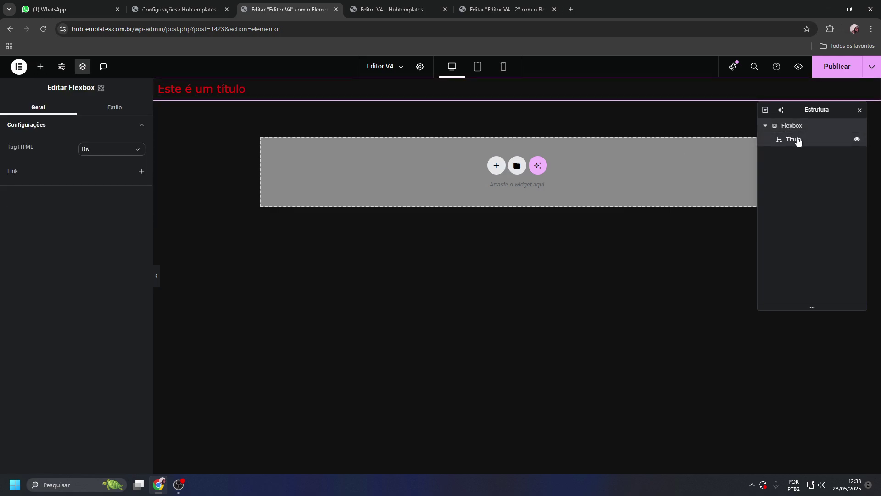
pyautogui.click(796, 139)
pyautogui.click(116, 112)
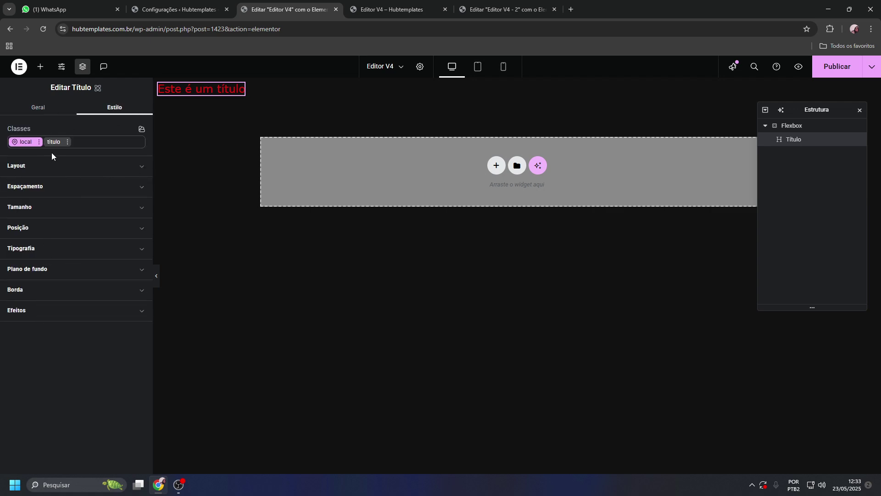
pyautogui.click(786, 128)
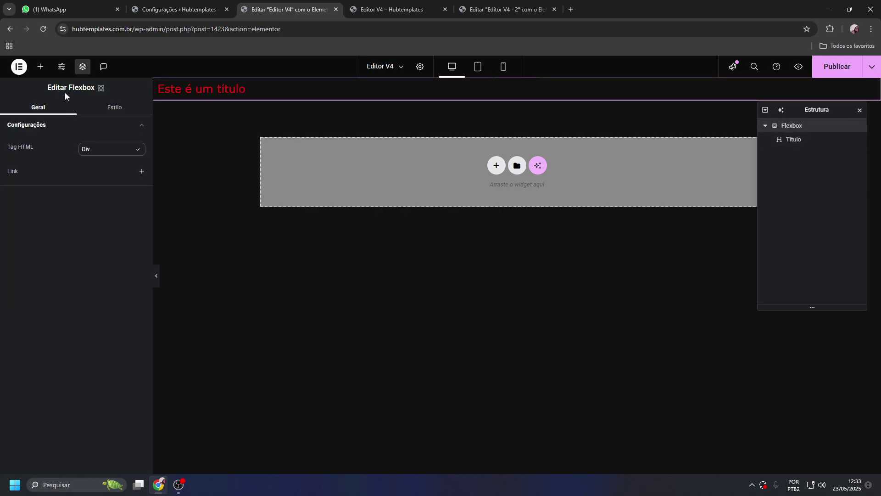
pyautogui.click(113, 108)
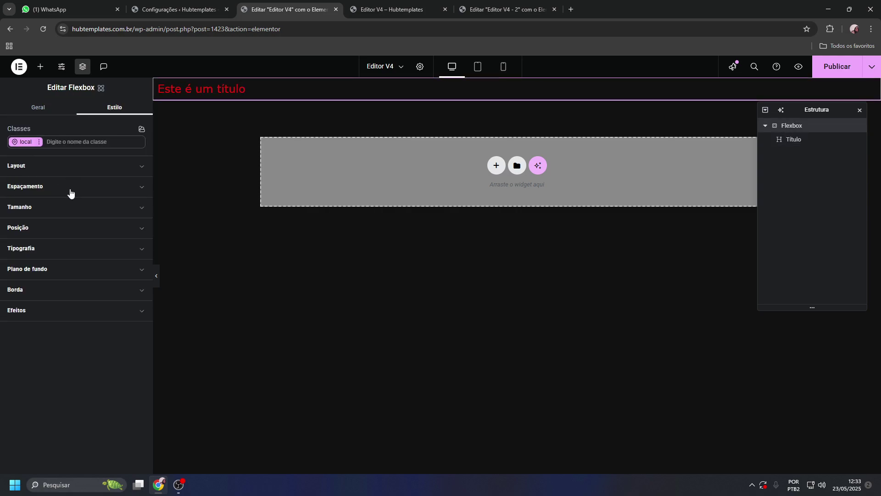
pyautogui.click(795, 142)
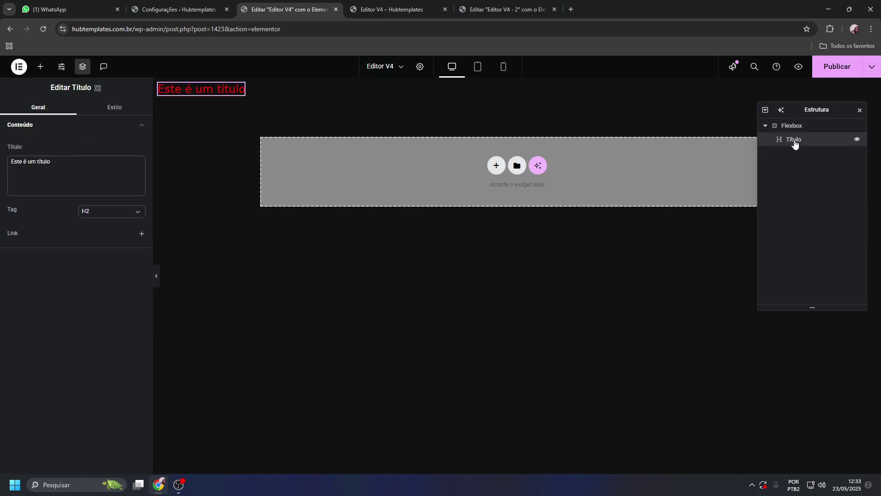
pyautogui.click(122, 106)
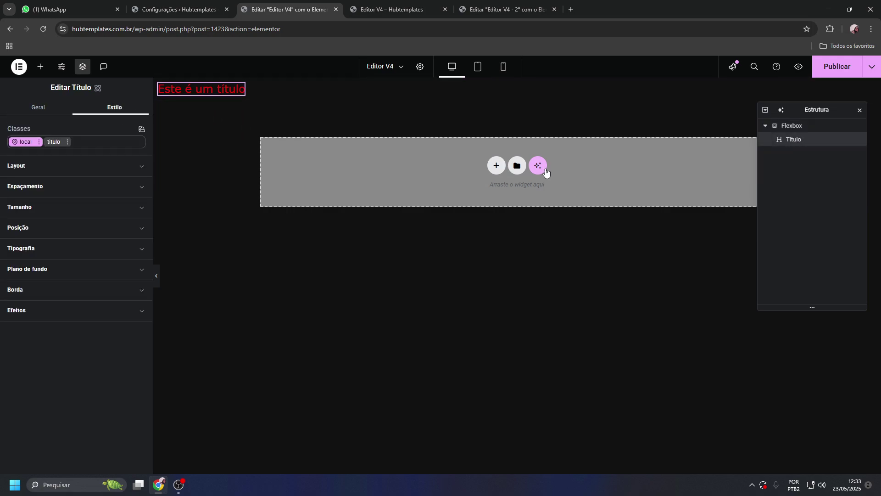
# Try the Flexível, In-blk, In-flx and Bloco display options in the atomic title's Layout settings, and clear the selection
pyautogui.click(54, 171)
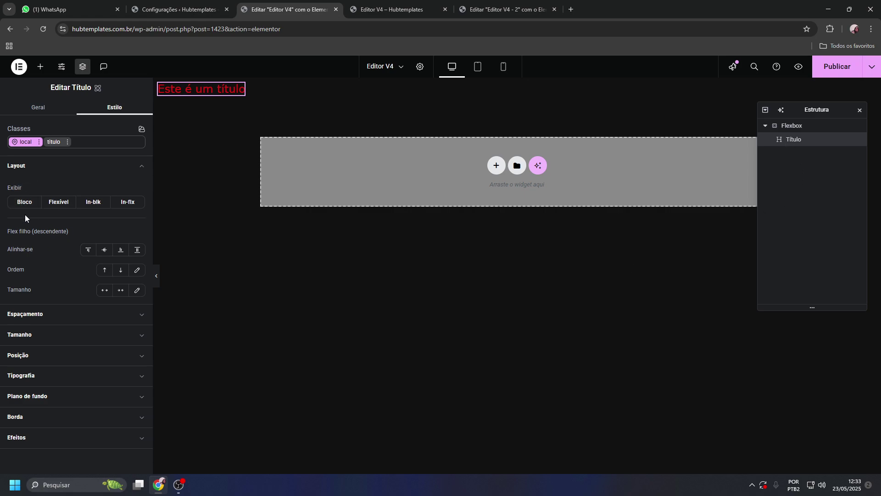
pyautogui.click(56, 205)
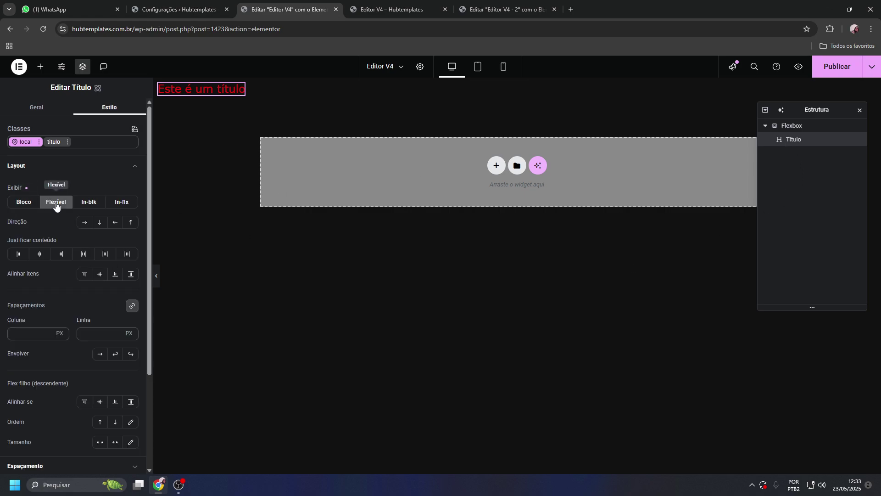
pyautogui.click(87, 204)
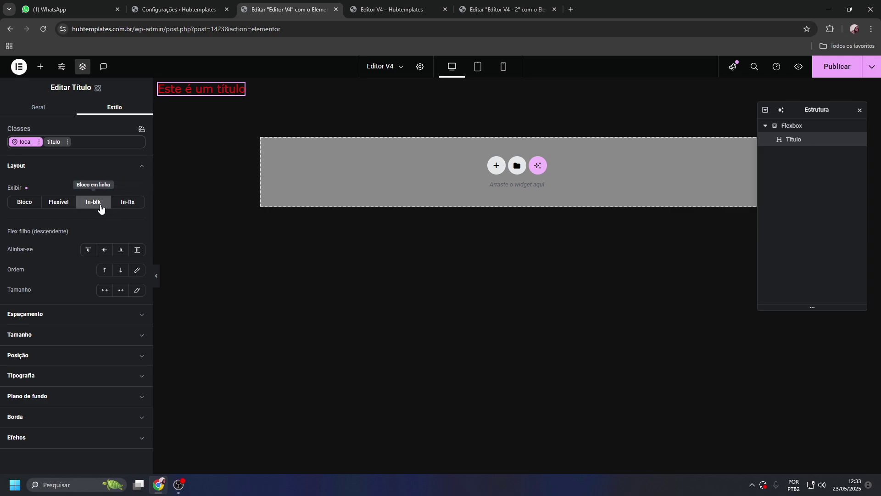
pyautogui.click(128, 206)
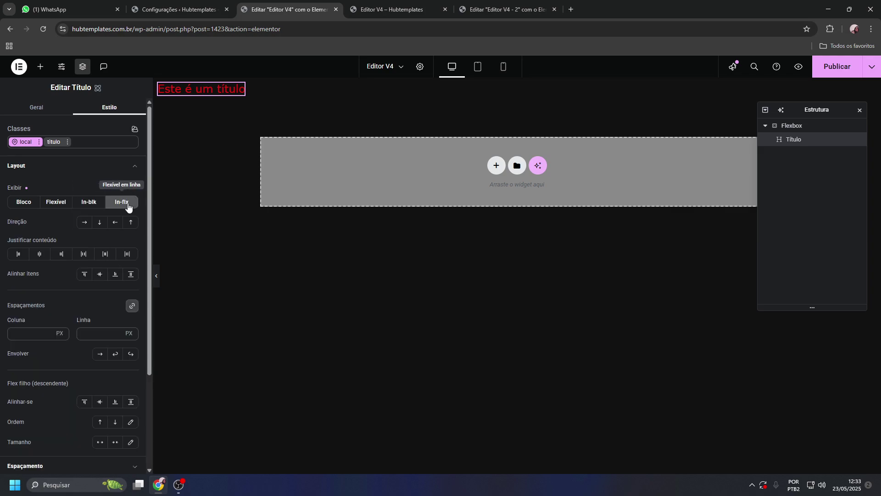
pyautogui.click(87, 204)
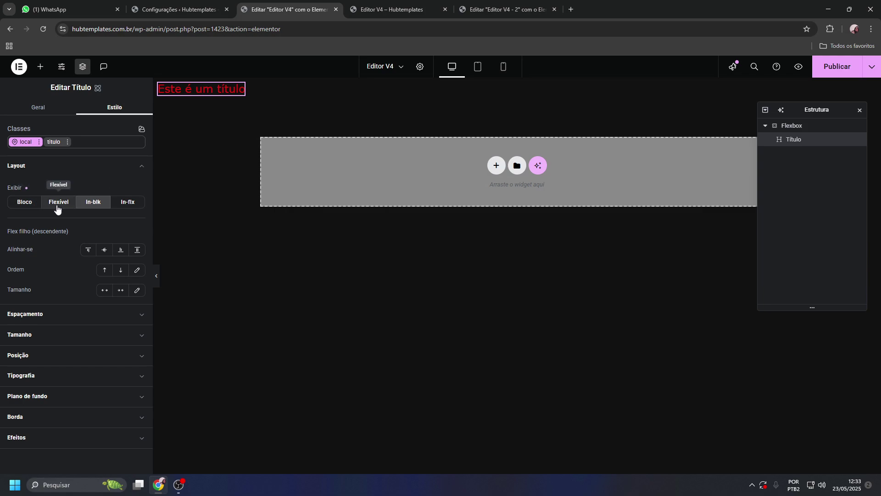
pyautogui.click(56, 204)
pyautogui.click(26, 205)
pyautogui.click(57, 202)
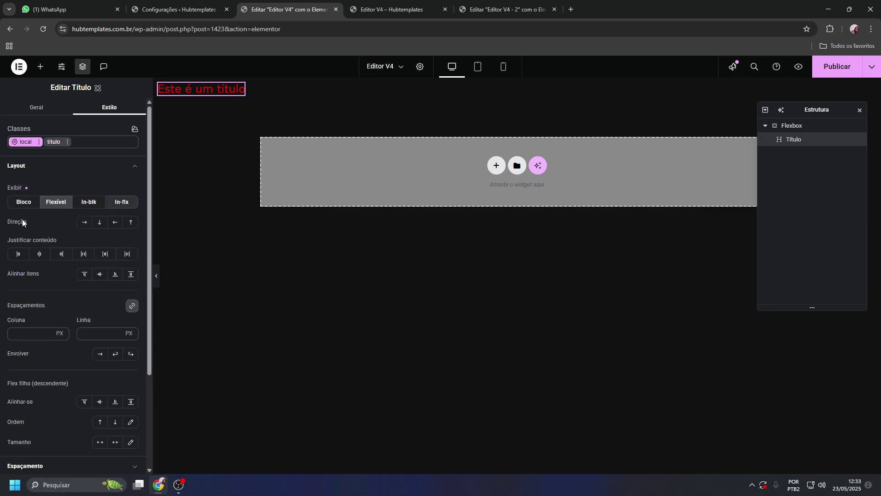
pyautogui.click(88, 203)
pyautogui.click(121, 203)
pyautogui.click(89, 203)
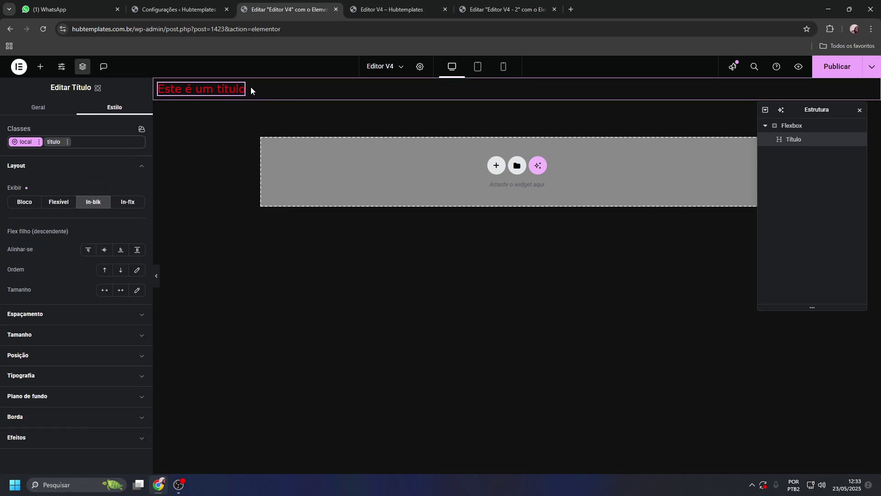
pyautogui.click(68, 207)
pyautogui.click(93, 202)
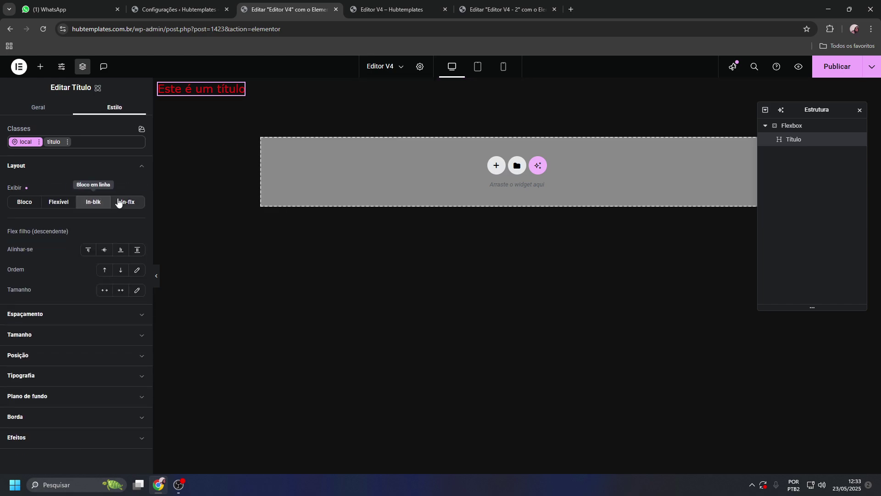
pyautogui.click(127, 202)
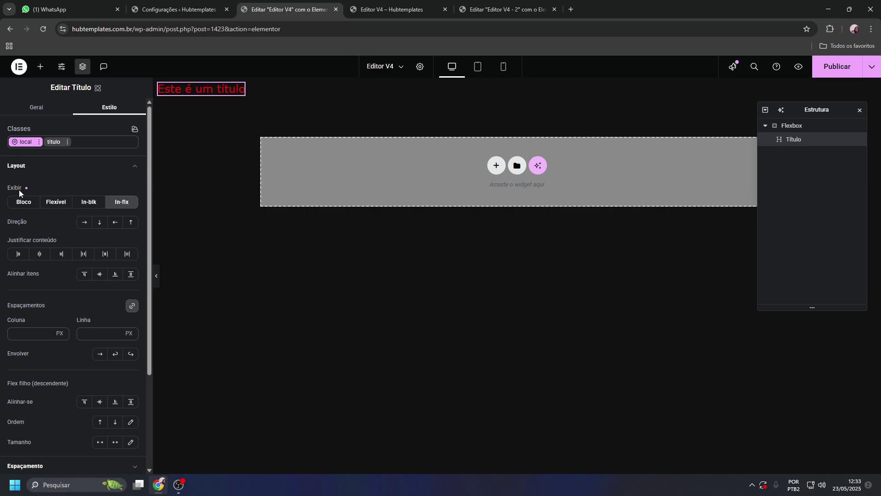
pyautogui.click(125, 204)
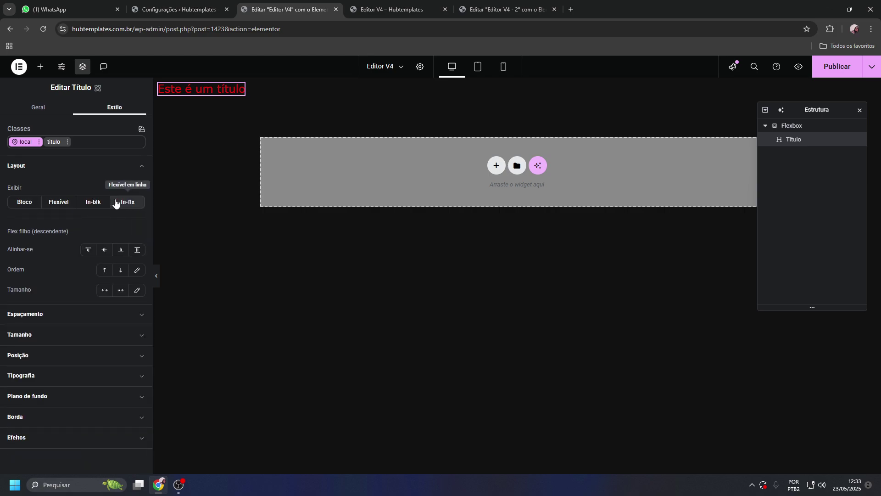
# Try the Bloco display option on the atomic title's local class and clear it again
pyautogui.click(28, 204)
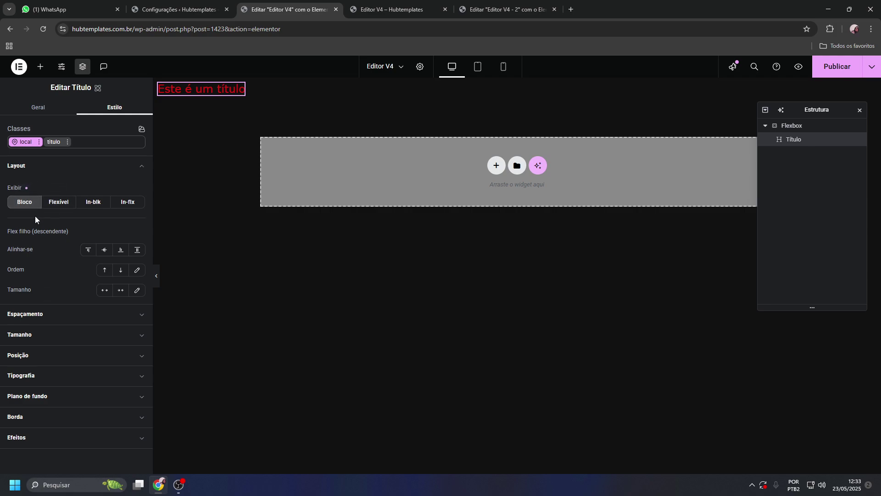
pyautogui.click(29, 204)
pyautogui.click(28, 204)
pyautogui.click(21, 206)
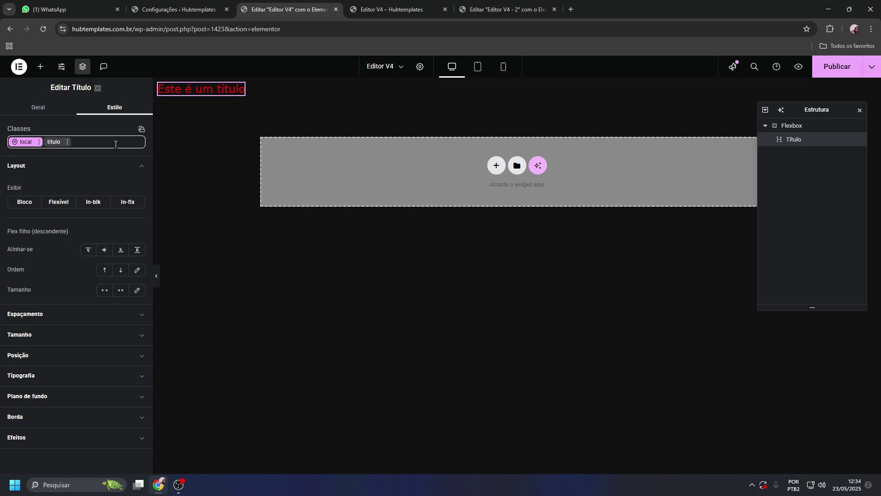
# Review the Tipografia settings stored in the titulo class of the atomic title
pyautogui.click(54, 142)
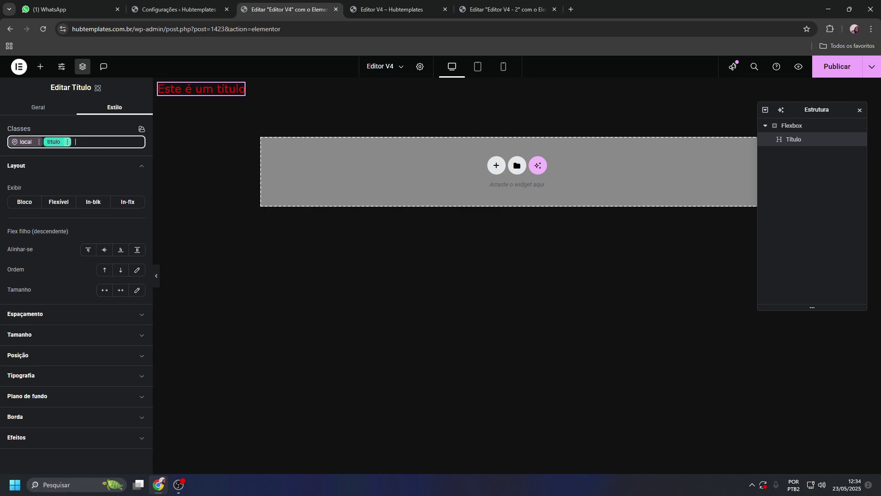
pyautogui.click(29, 381)
pyautogui.scroll(-3, 92, 395)
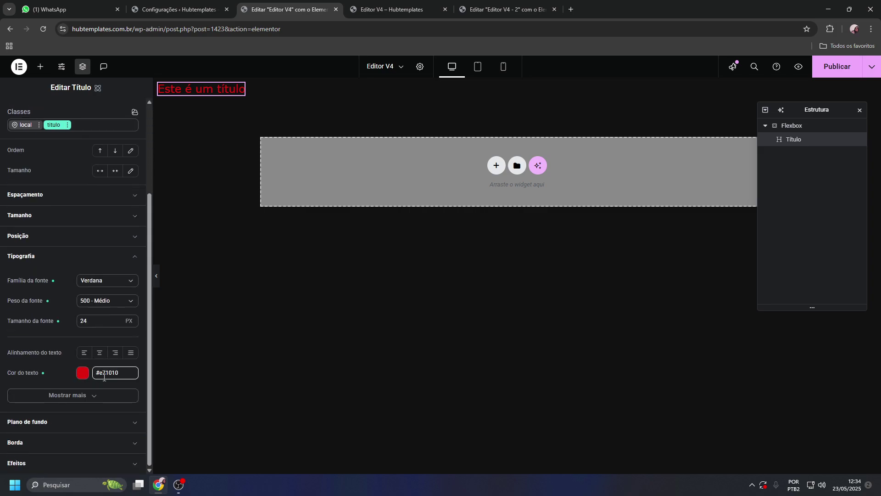
# Set the text colour in the atomic title's local class to green #38f091
pyautogui.click(24, 125)
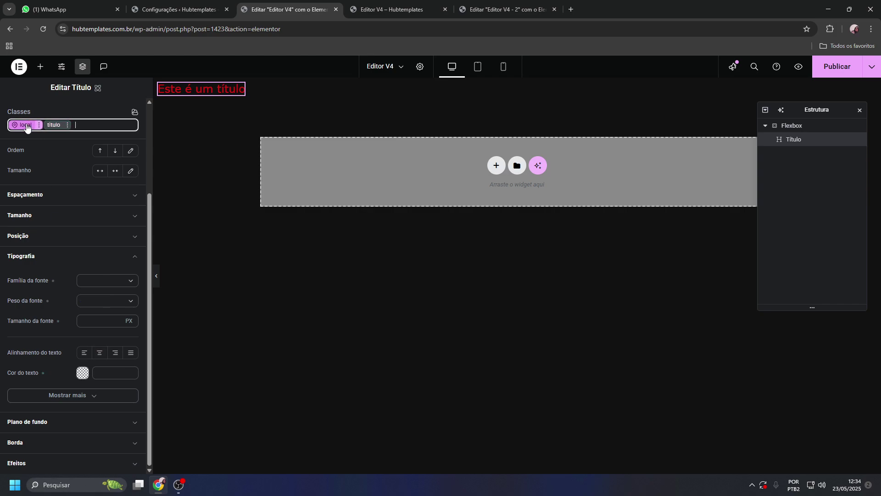
pyautogui.click(83, 373)
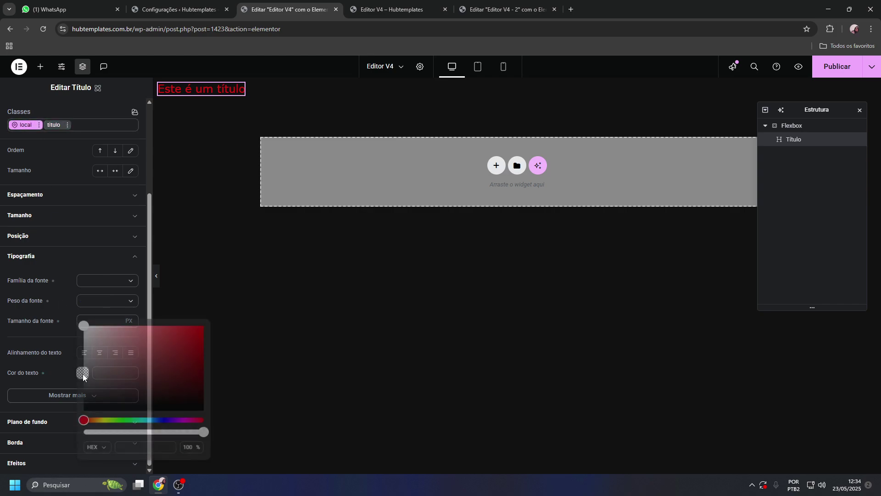
pyautogui.click(137, 423)
pyautogui.click(165, 345)
pyautogui.click(180, 326)
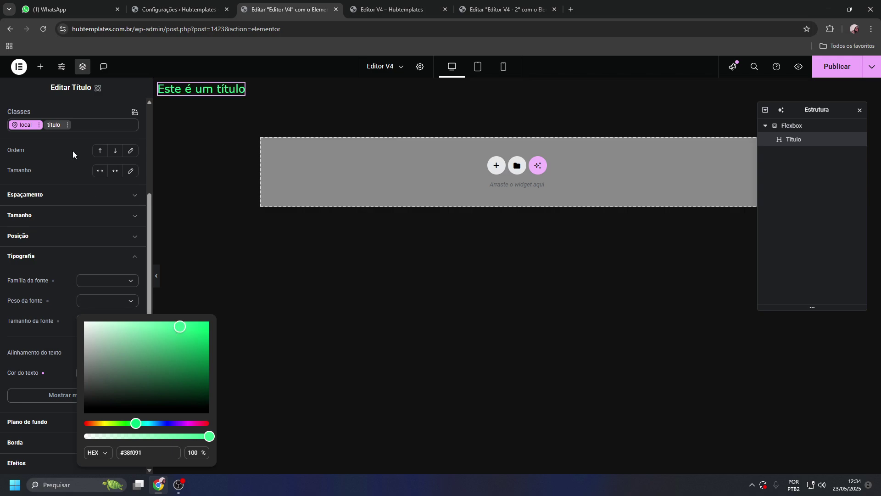
pyautogui.click(29, 135)
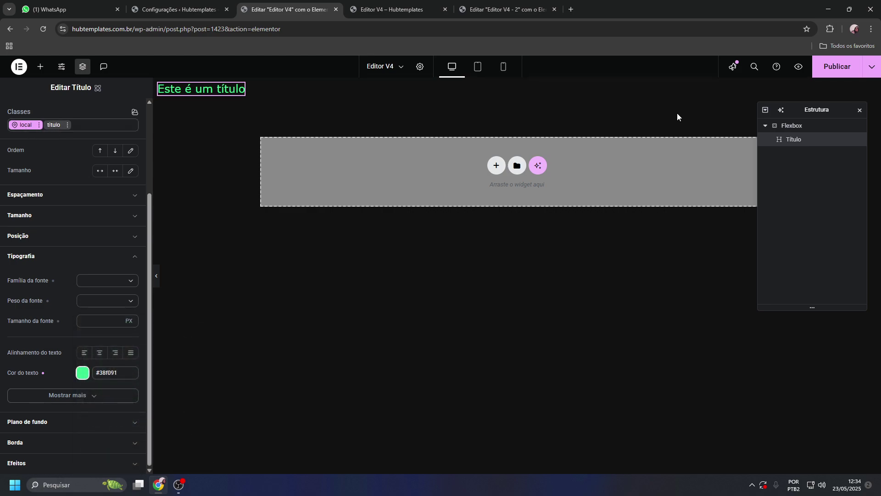
# Duplicate the green title and clear the local text colour override on the copy
pyautogui.hotkey('ctrl', 'd')
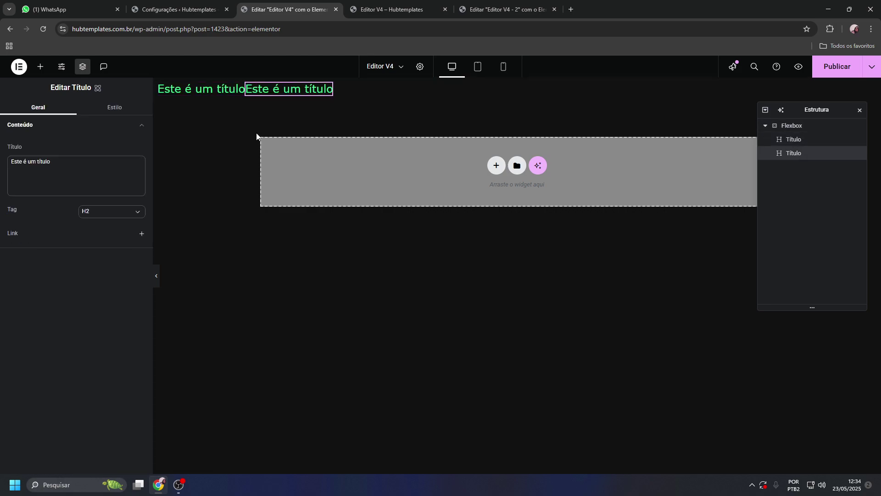
pyautogui.click(123, 110)
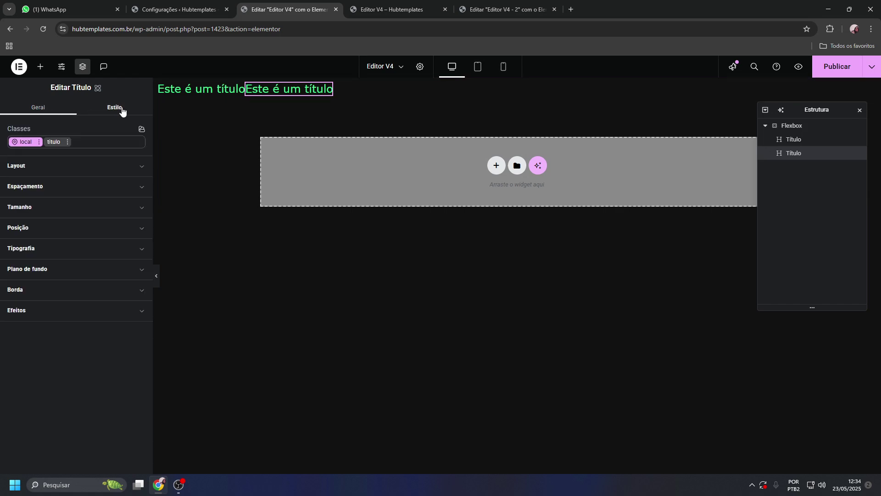
pyautogui.click(20, 142)
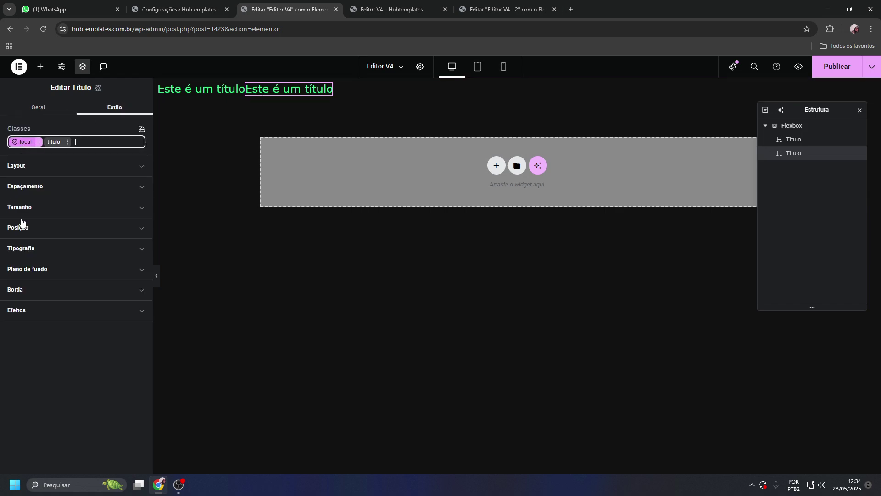
pyautogui.click(34, 252)
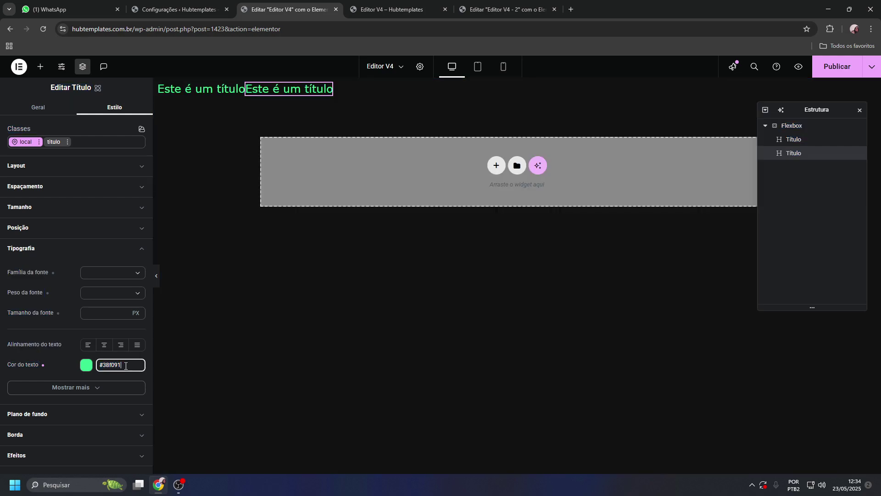
pyautogui.tripleClick(126, 366)
pyautogui.write('#e71010')
# Try a 50 px font size in the shared titulo class and restore it to 24 px
pyautogui.click(54, 142)
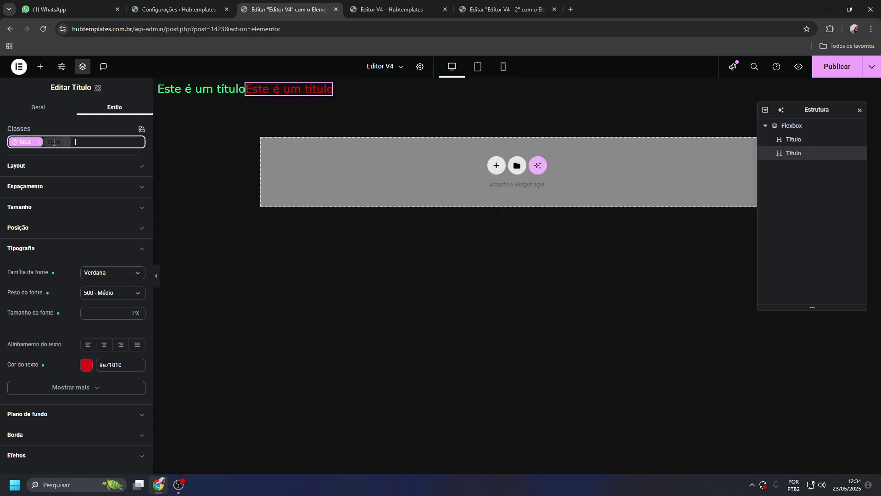
pyautogui.click(55, 142)
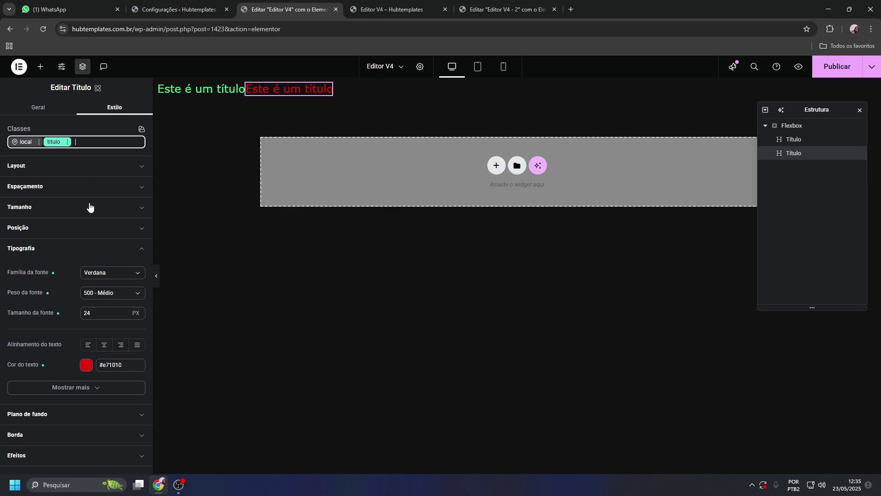
pyautogui.doubleClick(85, 313)
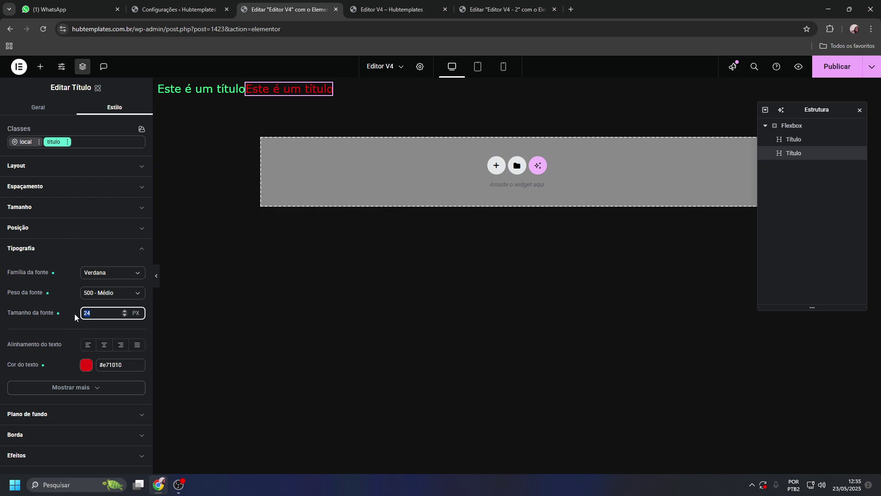
pyautogui.doubleClick(51, 140)
pyautogui.press('Return')
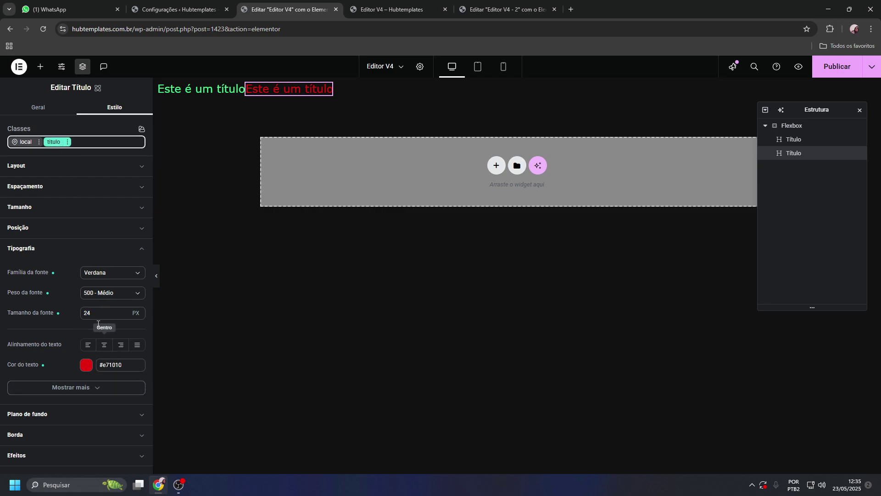
pyautogui.click(97, 314)
pyautogui.write('50')
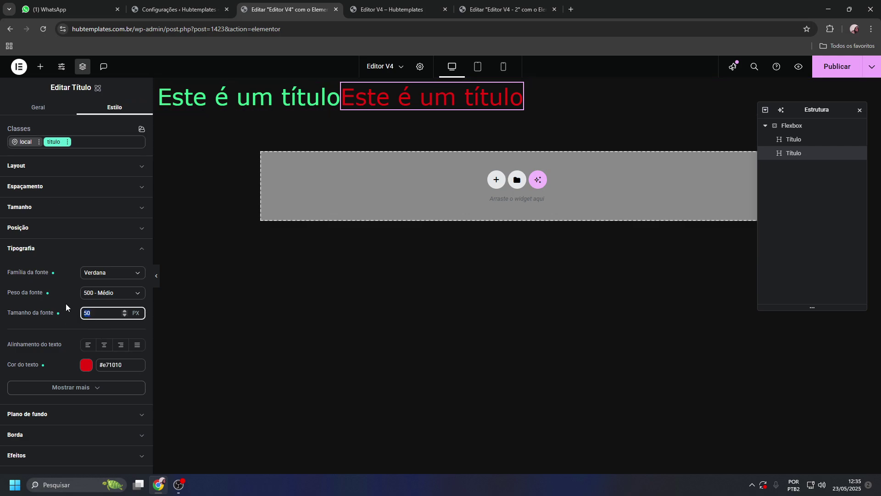
pyautogui.write('24')
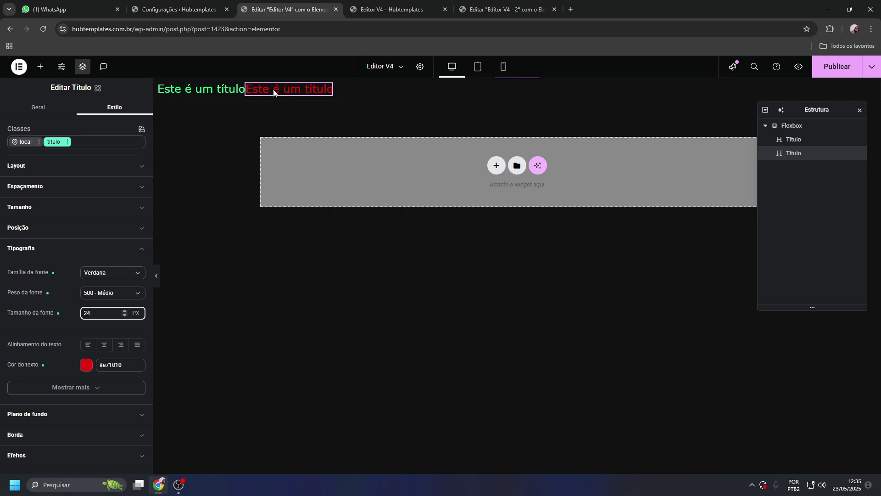
# Set the font size in the duplicated title's local class to 50 px
pyautogui.click(21, 143)
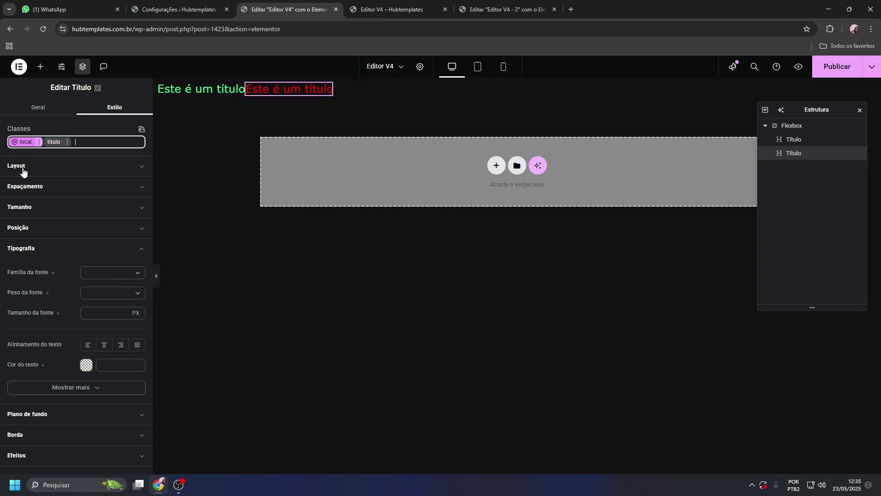
pyautogui.click(95, 313)
pyautogui.write('50')
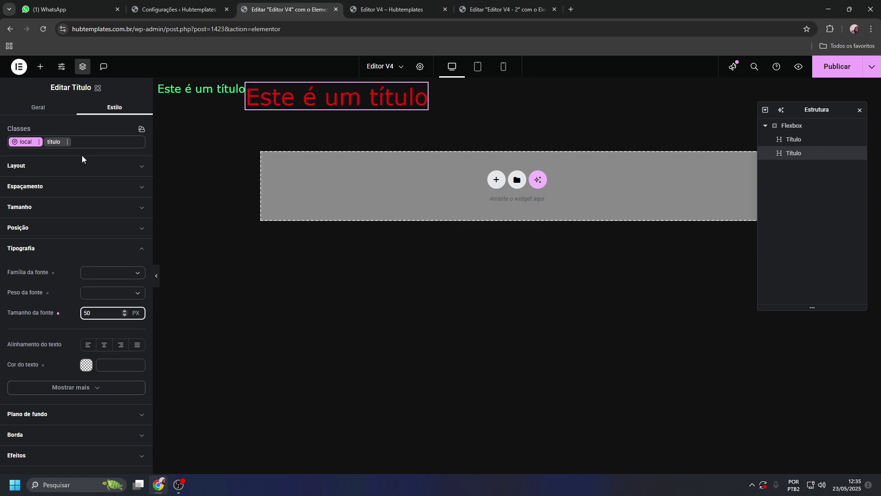
# Review the existing classes available for the duplicated title and the Tipografia values of its titulo class
pyautogui.click(81, 144)
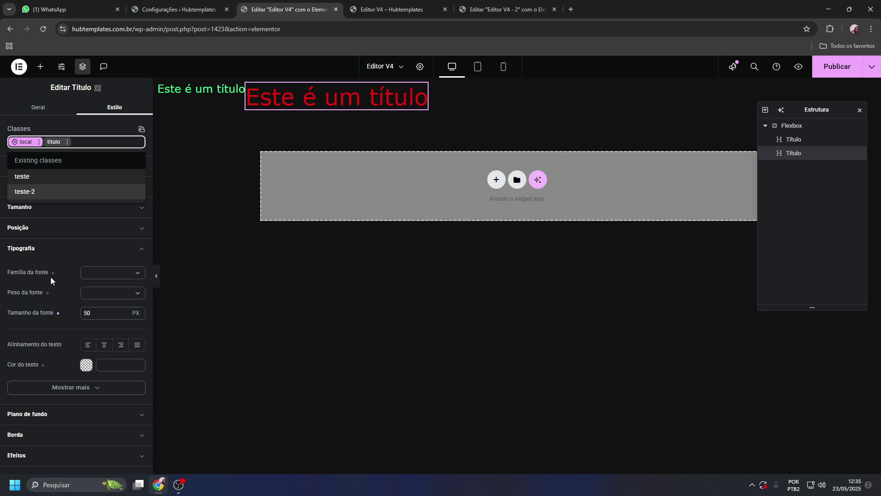
pyautogui.click(84, 142)
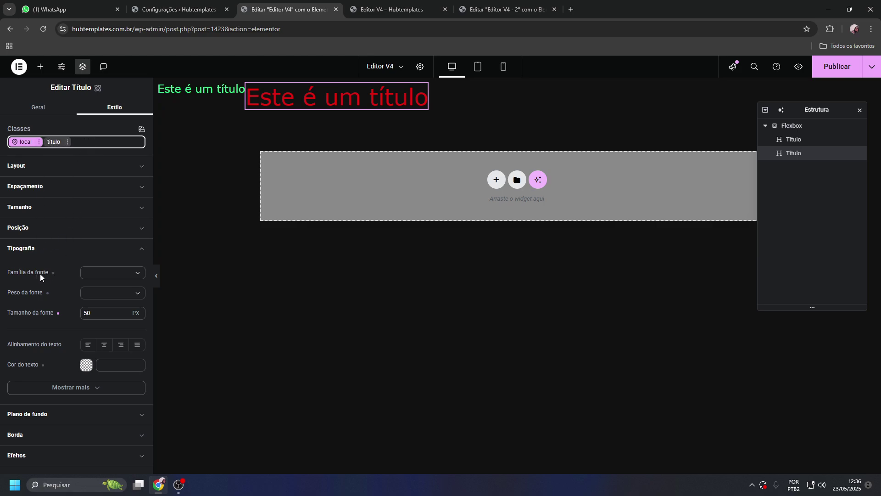
pyautogui.click(54, 142)
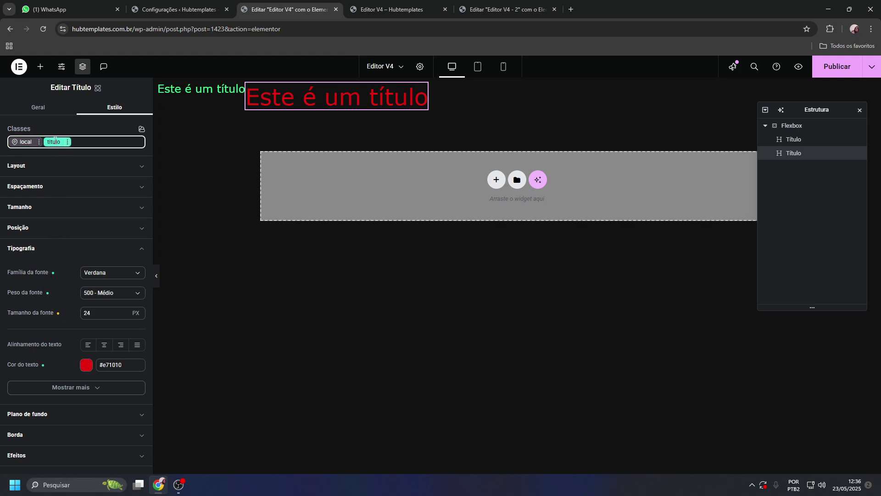
# Create a class named tipografia-roboto on the duplicated title
pyautogui.click(87, 142)
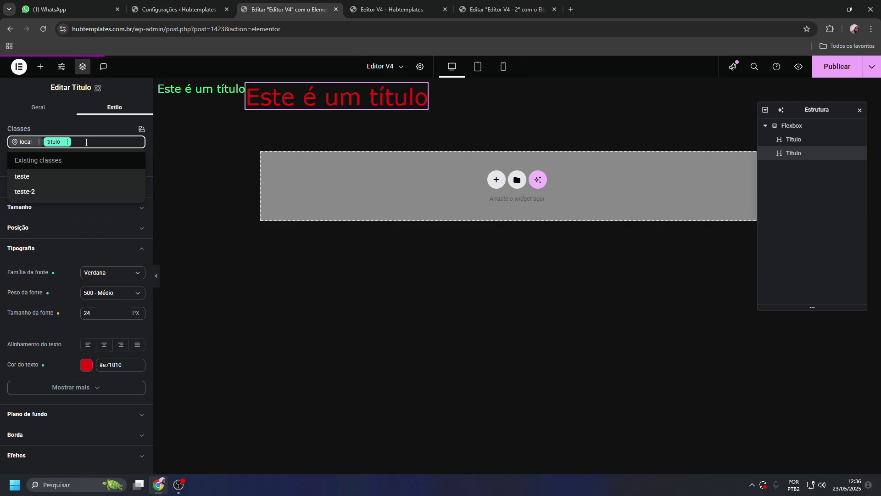
pyautogui.write('tipografi')
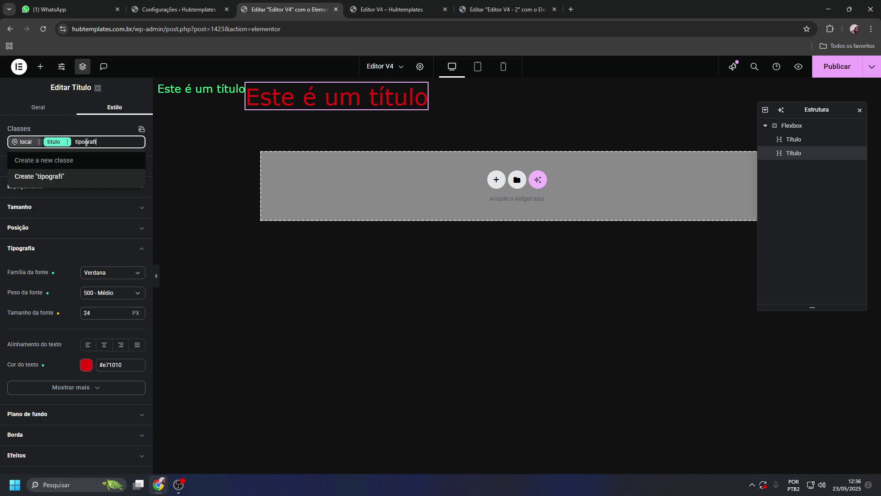
pyautogui.write('a')
pyautogui.write('nova')
pyautogui.press('Return')
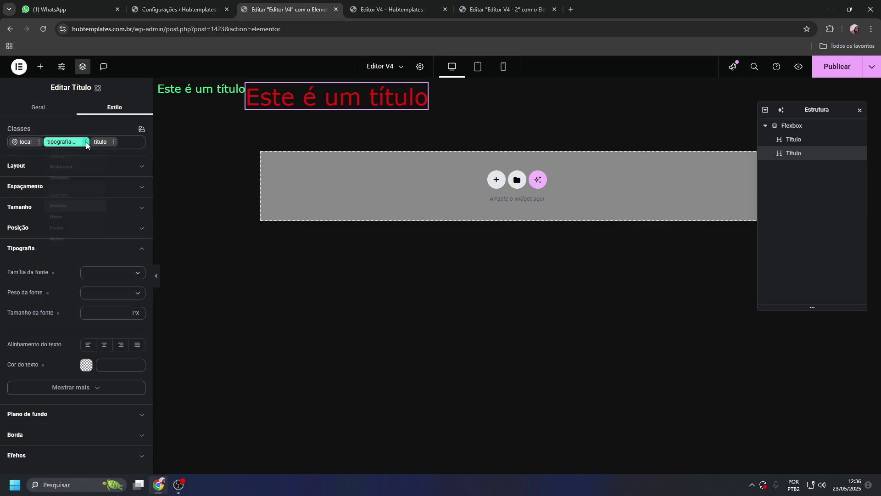
pyautogui.click(86, 142)
pyautogui.click(79, 174)
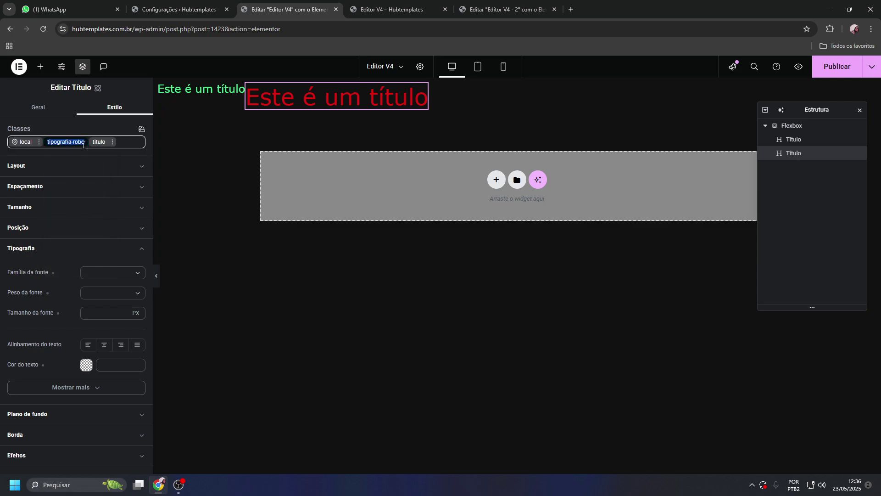
pyautogui.click(84, 144)
pyautogui.write('to')
pyautogui.press('Return')
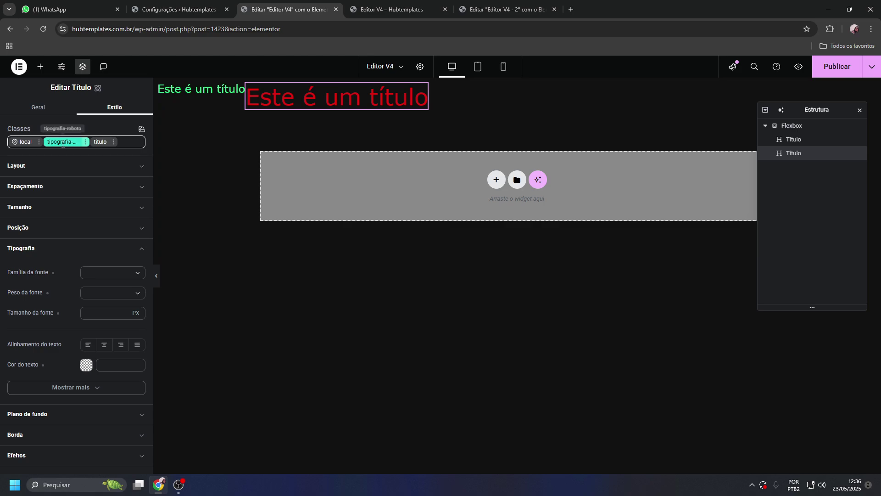
# Save the page to open the class manager and dismiss its introduction so it does not show again
pyautogui.click(142, 129)
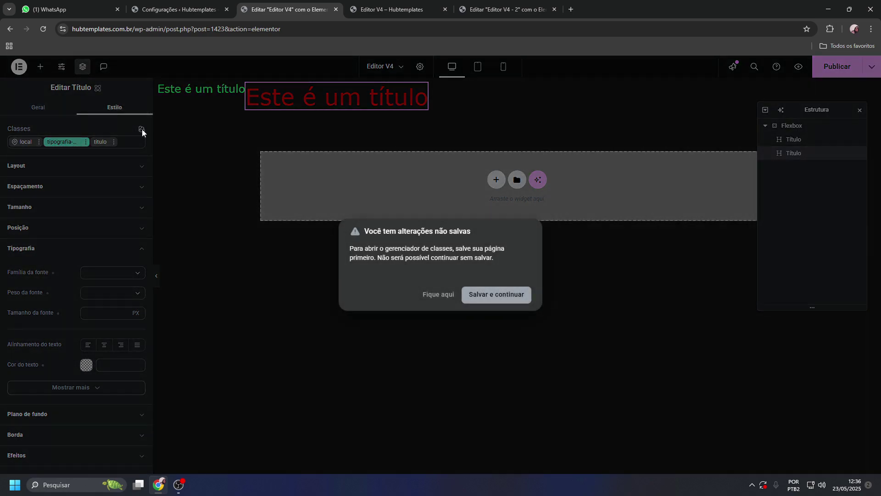
pyautogui.click(483, 296)
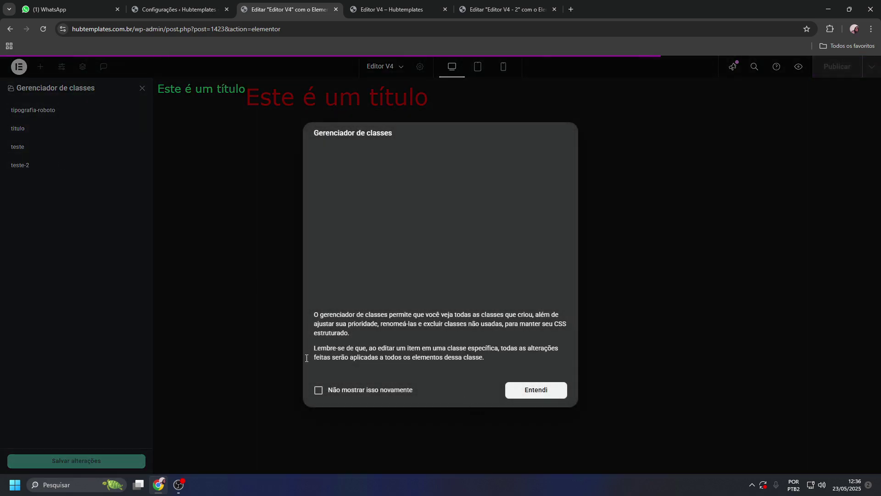
pyautogui.click(318, 390)
pyautogui.click(551, 396)
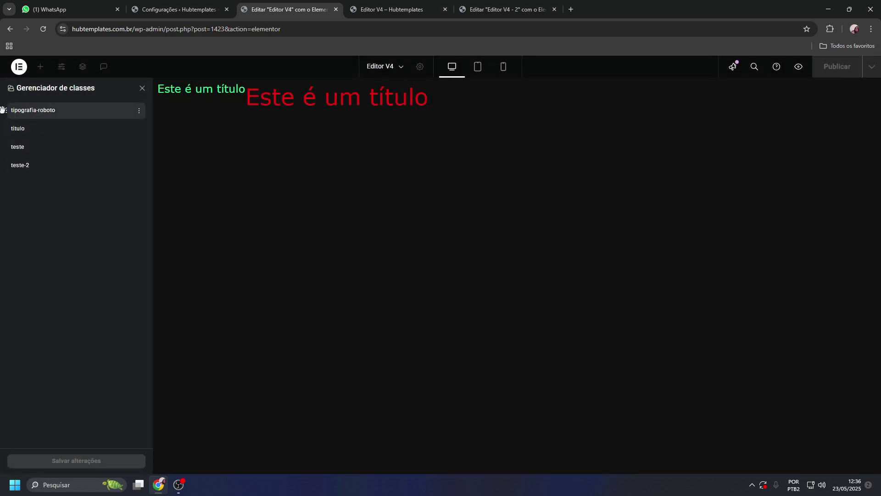
# Move the tipografia-roboto class below titulo in the class manager and save the new order
pyautogui.moveTo(2, 111); pyautogui.dragTo(15, 136)
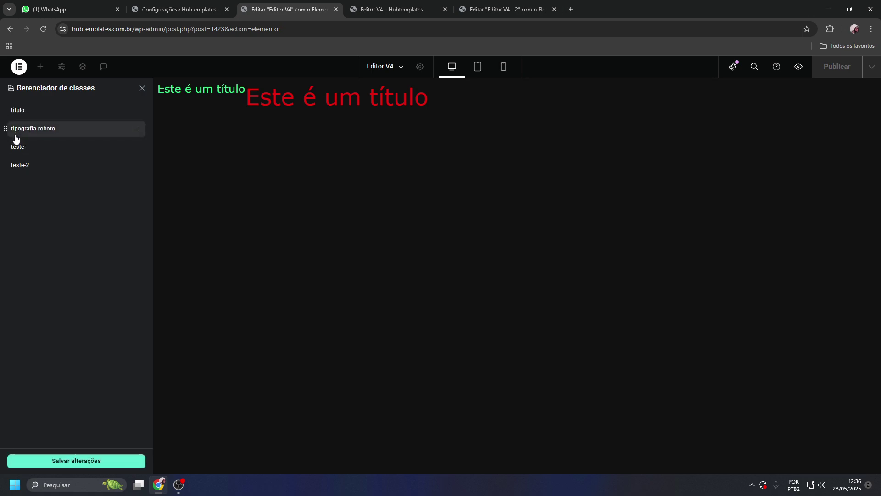
pyautogui.click(77, 460)
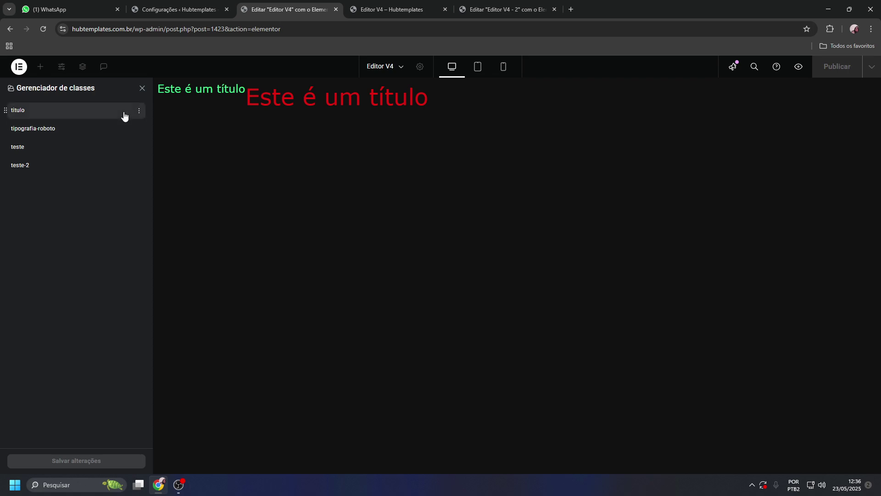
pyautogui.click(142, 87)
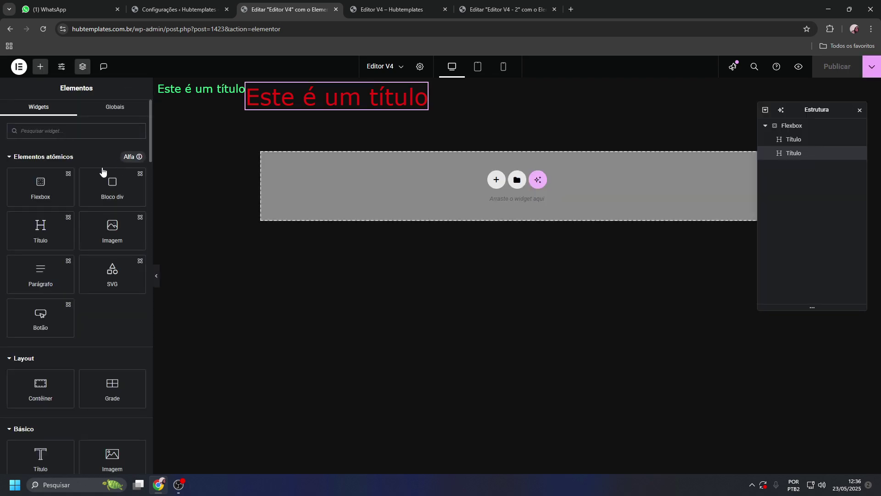
# Set the font family of the duplicated title's tipografia-roboto class to Roboto in its Tipografia settings
pyautogui.click(287, 98)
pyautogui.click(105, 110)
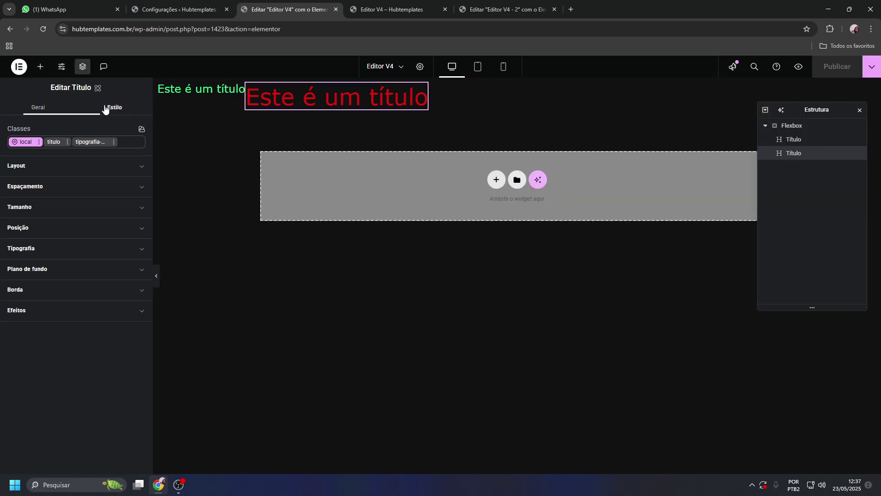
pyautogui.click(88, 142)
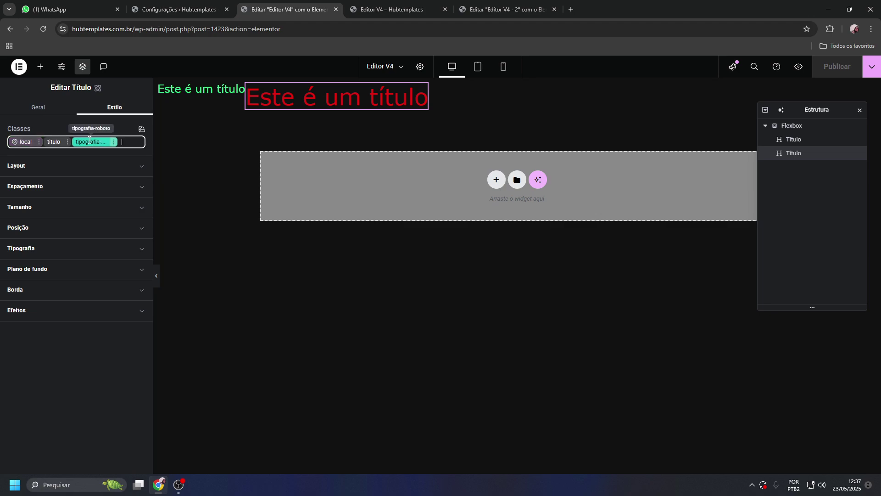
pyautogui.click(34, 250)
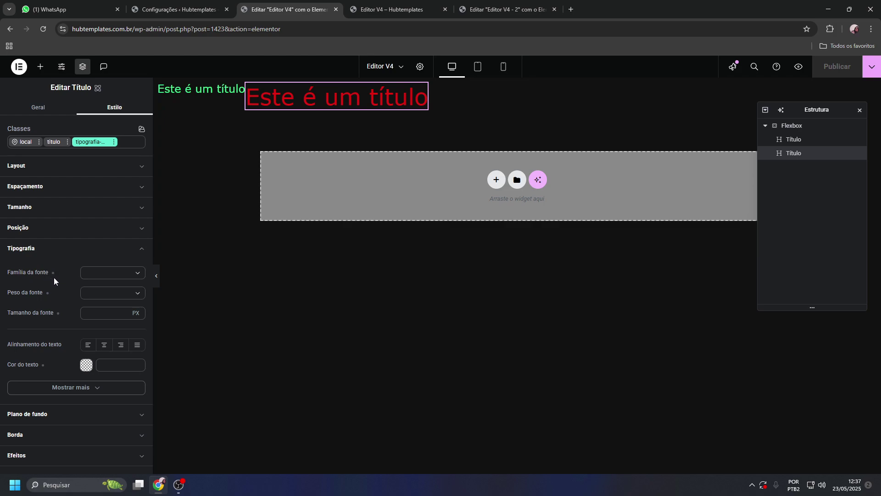
pyautogui.click(102, 278)
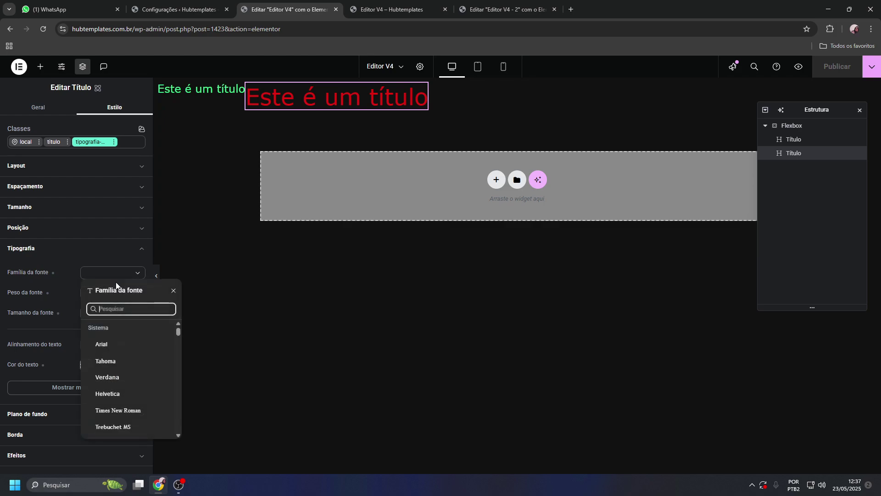
pyautogui.write('R')
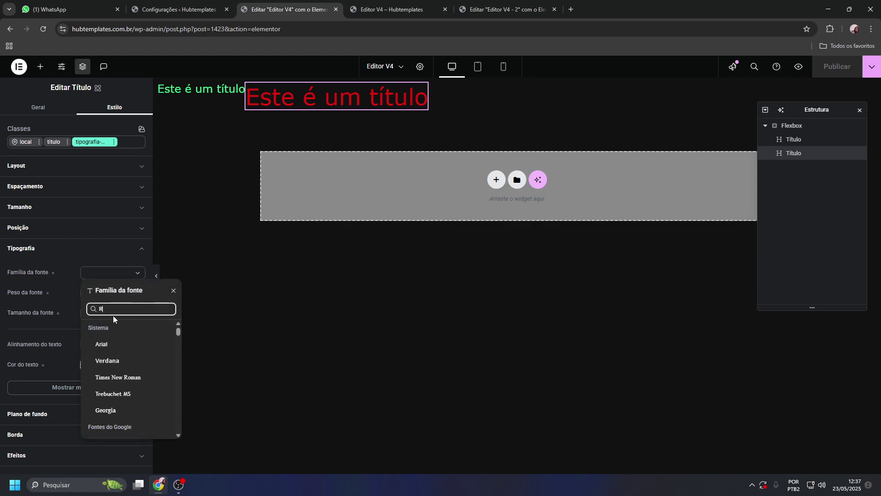
pyautogui.write('oboto')
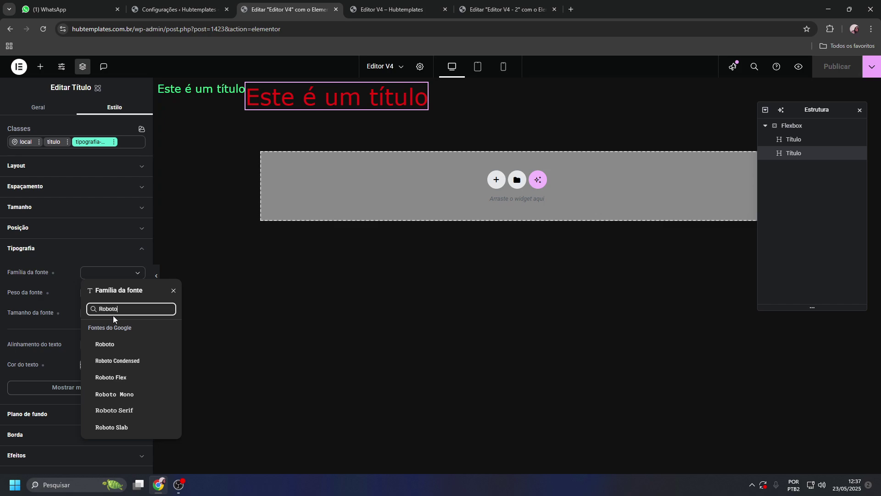
pyautogui.click(108, 344)
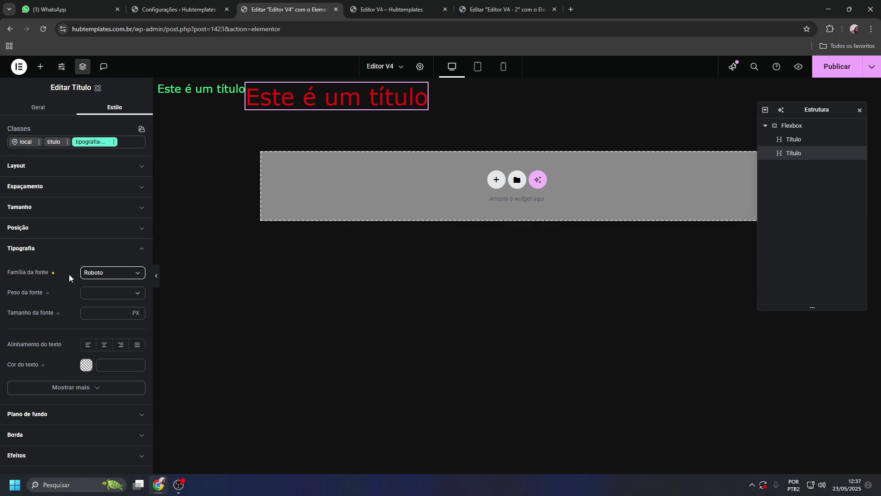
# Compare the Tipografia values of the duplicated title's titulo, tipografia-roboto and local styles
pyautogui.click(54, 142)
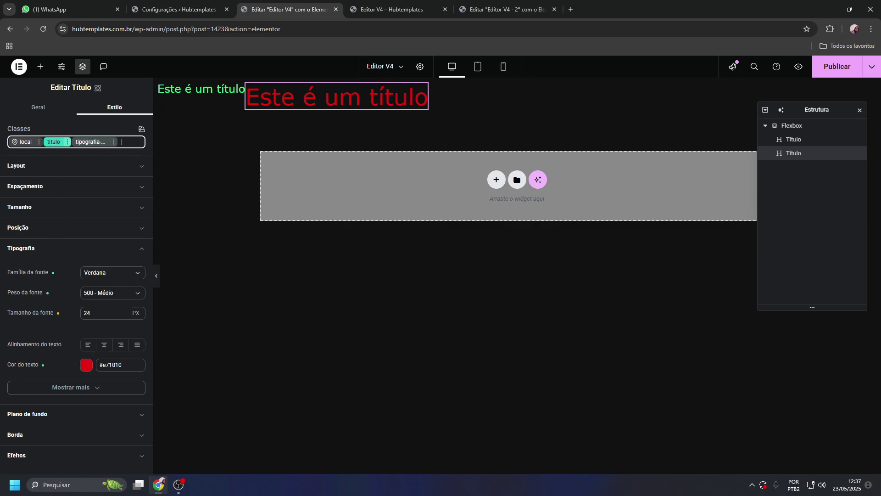
pyautogui.click(88, 142)
pyautogui.click(17, 144)
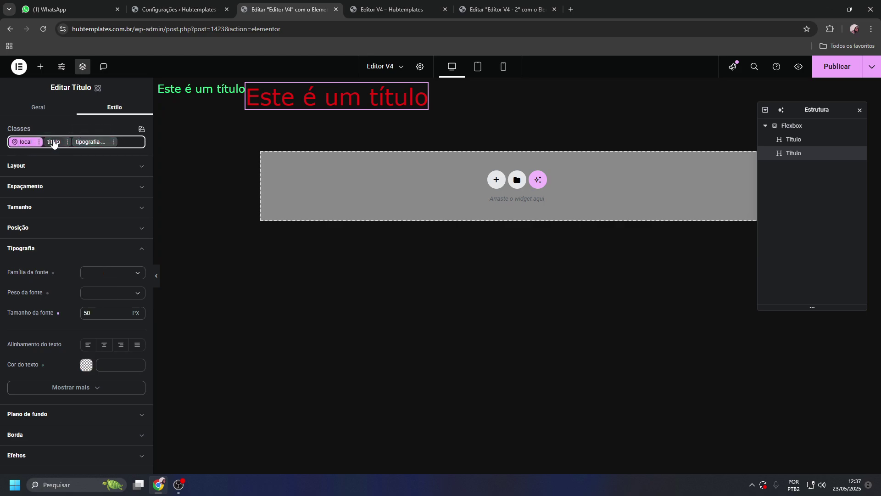
pyautogui.click(53, 142)
pyautogui.click(90, 142)
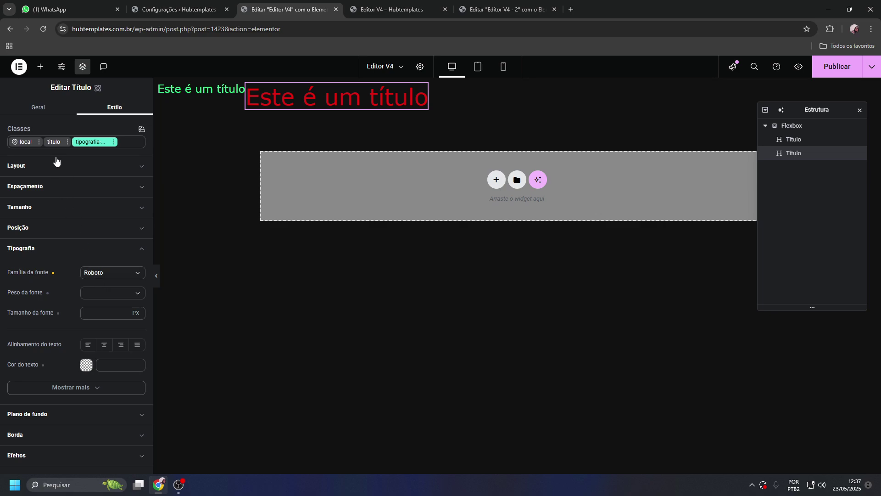
# Set the titulo class's font family to Arial
pyautogui.click(54, 141)
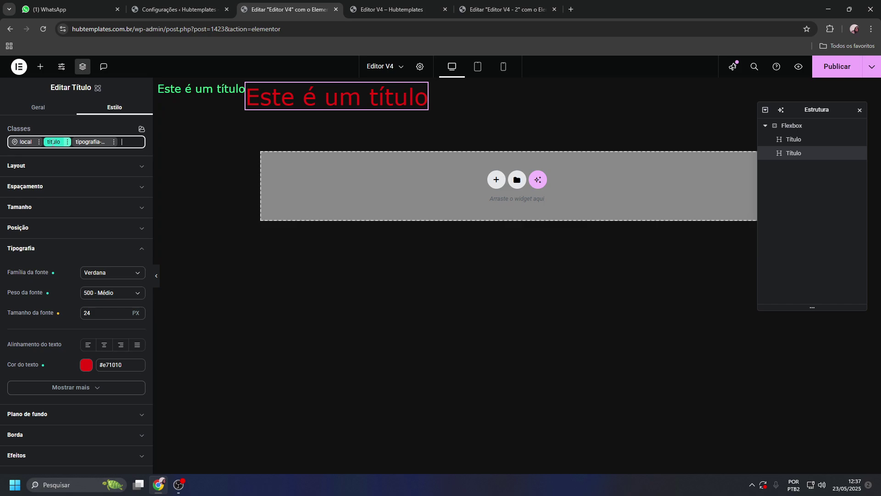
pyautogui.click(96, 273)
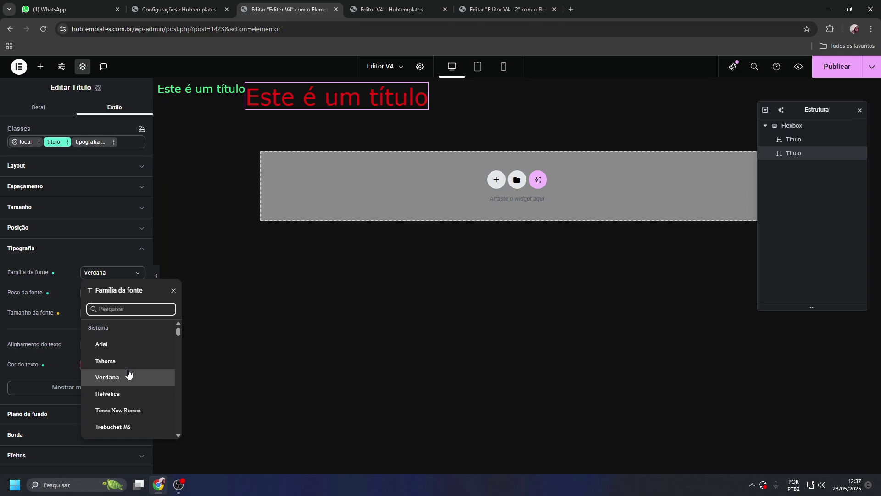
pyautogui.scroll(-2, 128, 349)
pyautogui.scroll(2, 131, 351)
pyautogui.scroll(1, 131, 351)
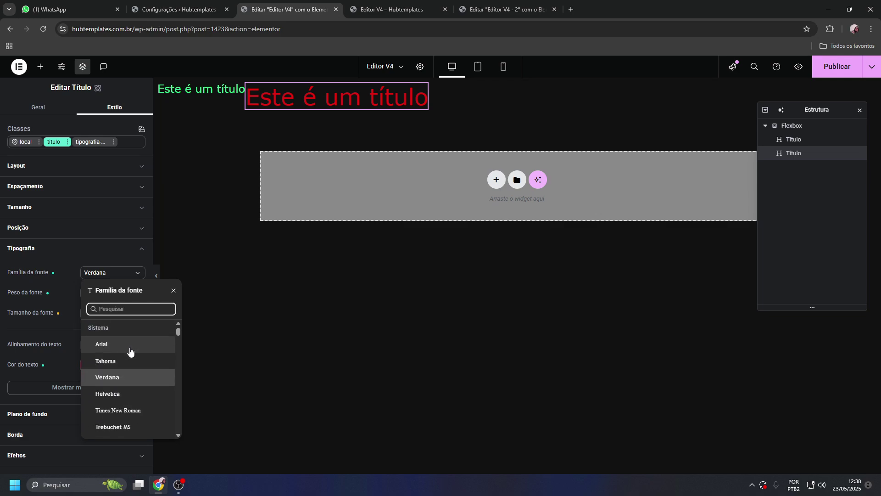
pyautogui.scroll(-3, 130, 352)
pyautogui.scroll(3, 130, 352)
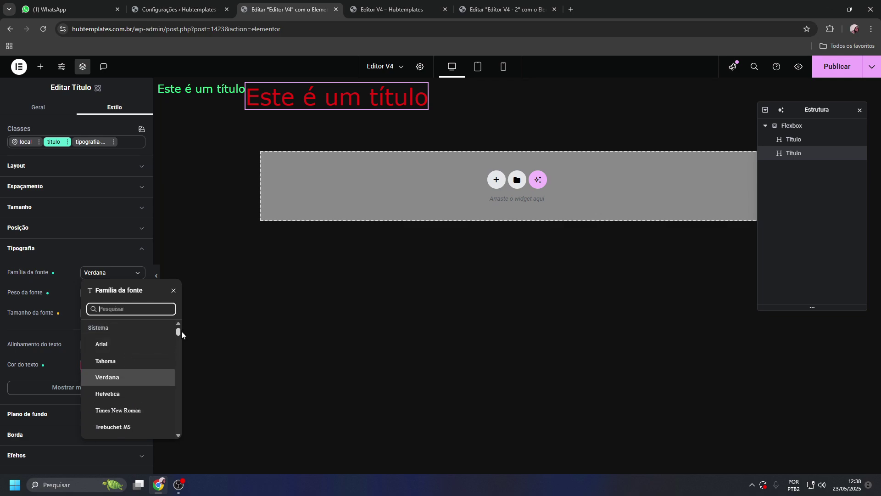
pyautogui.moveTo(179, 332)
pyautogui.mouseDown()
pyautogui.moveTo(179, 431)
pyautogui.moveTo(172, 330)
pyautogui.mouseUp()
pyautogui.click(100, 276)
pyautogui.click(107, 275)
pyautogui.click(57, 285)
pyautogui.click(108, 274)
pyautogui.click(111, 349)
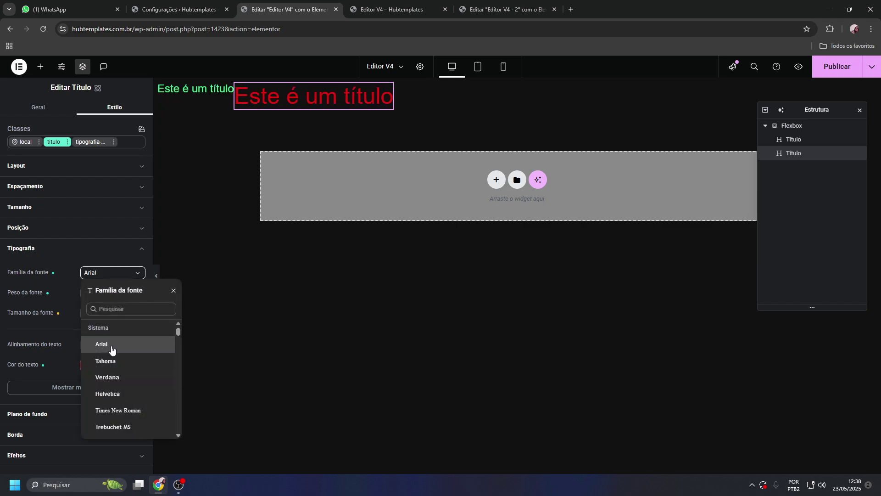
# Set the titulo class's font family to Tahoma
pyautogui.click(108, 275)
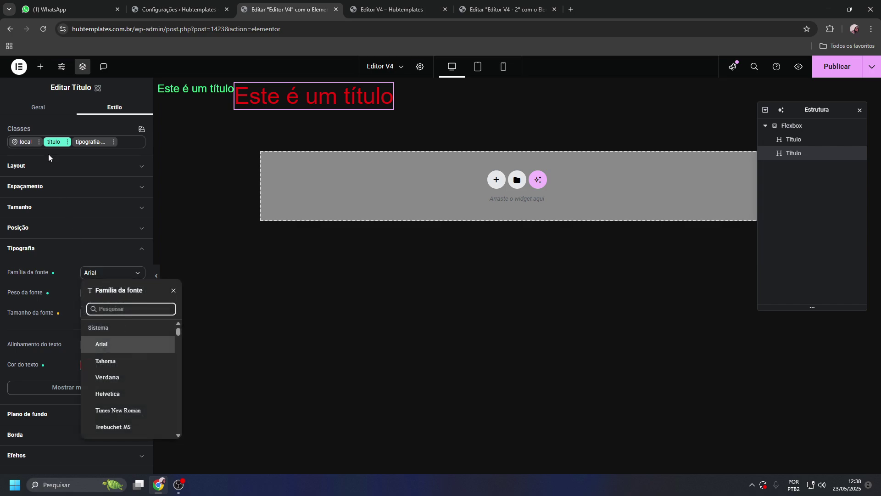
pyautogui.press('Escape')
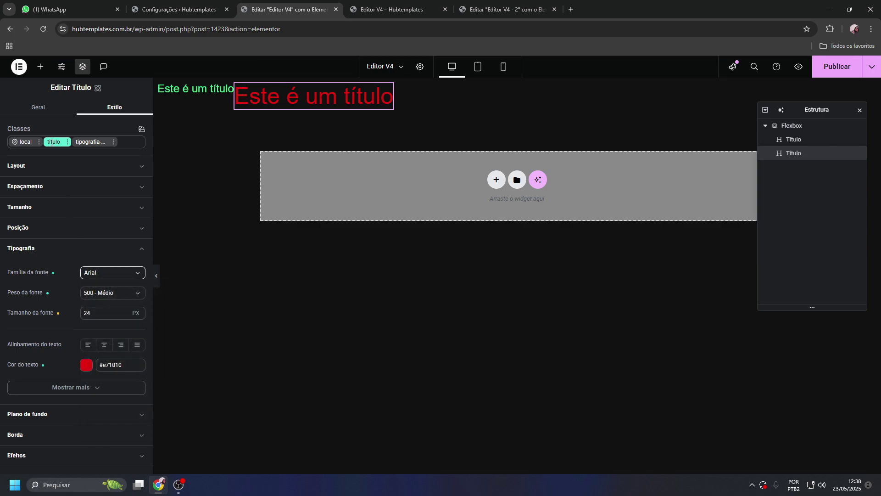
pyautogui.click(105, 278)
pyautogui.scroll(-3, 118, 415)
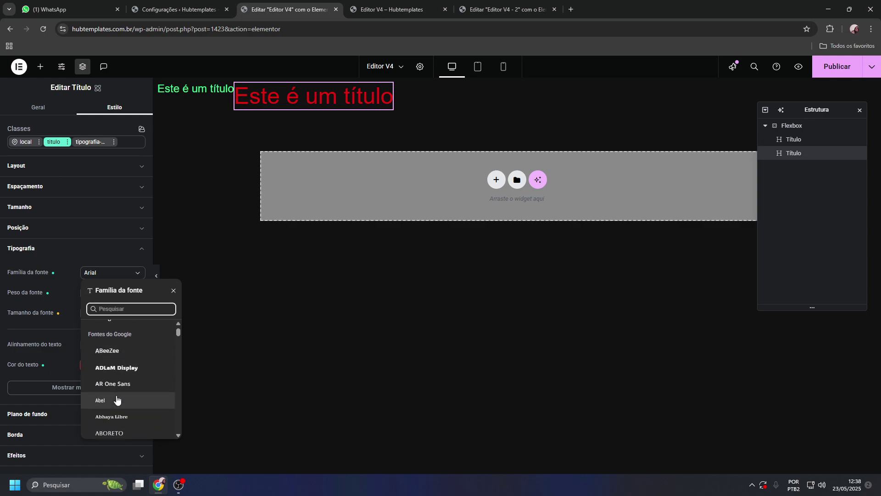
pyautogui.scroll(1, 117, 400)
pyautogui.scroll(2, 116, 397)
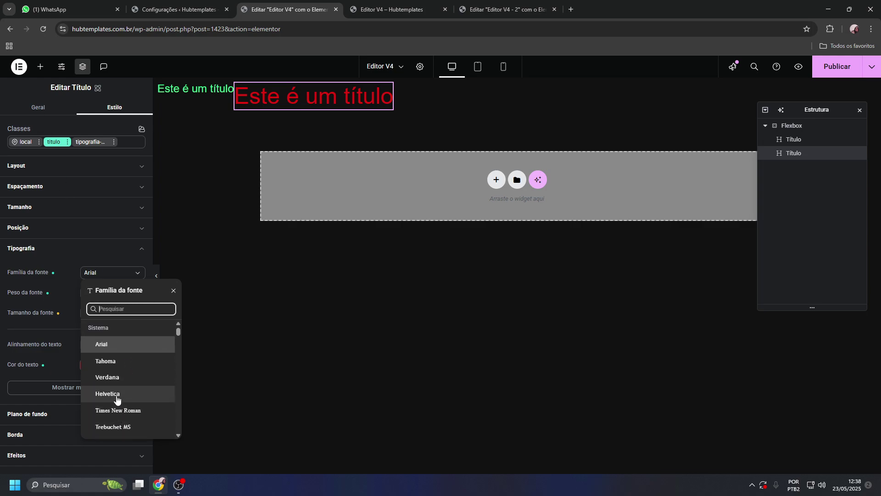
pyautogui.click(104, 361)
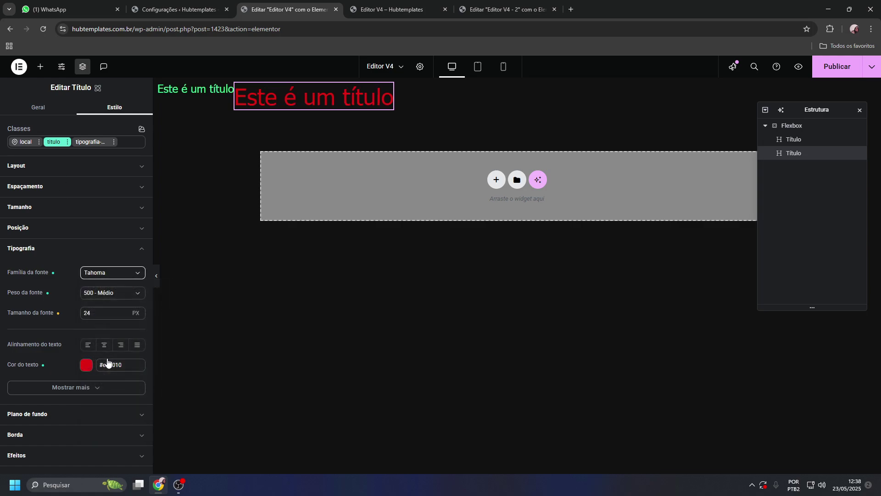
# Check the titulo class's typography against the local and tipografia-roboto styles to see which font takes priority
pyautogui.click(27, 143)
pyautogui.click(53, 142)
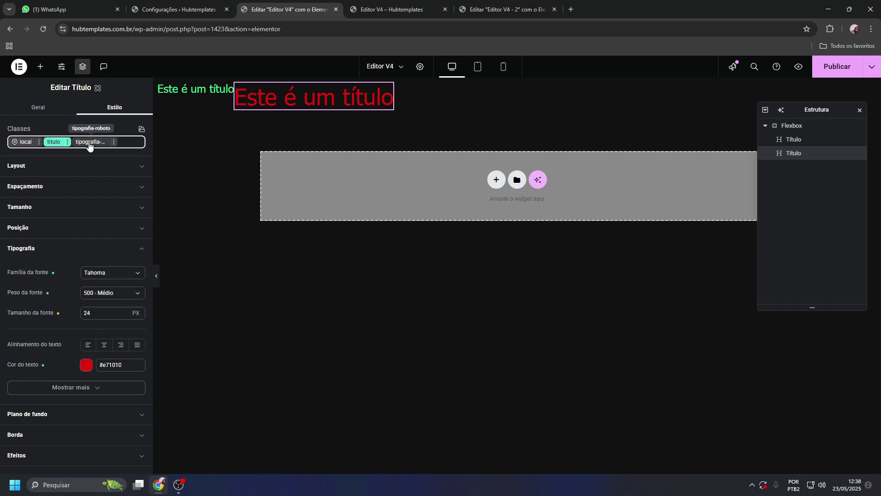
pyautogui.click(90, 142)
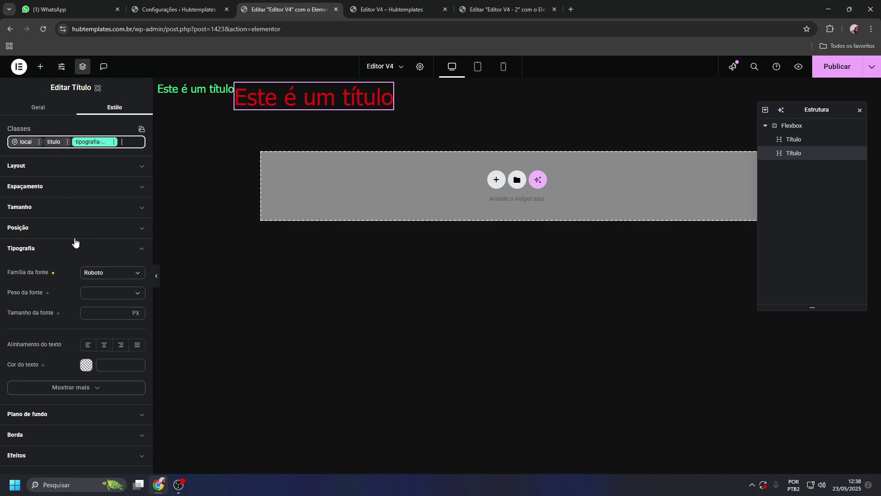
pyautogui.click(69, 273)
pyautogui.click(53, 141)
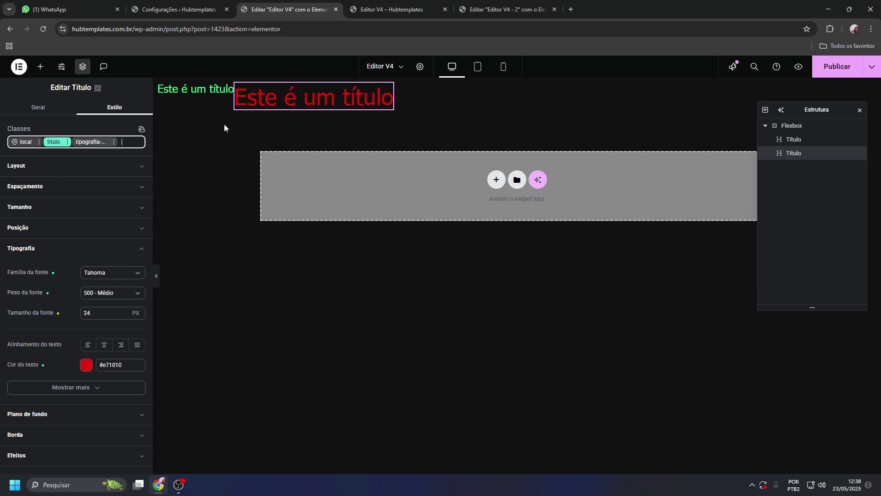
# Try Road Rage as the tipografia-roboto class's font family and settle on Rosario
pyautogui.click(90, 142)
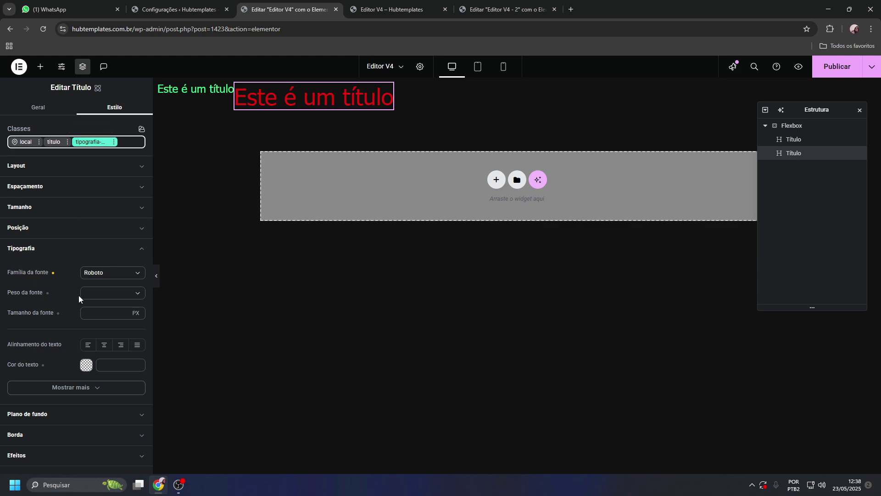
pyautogui.click(95, 274)
pyautogui.click(105, 360)
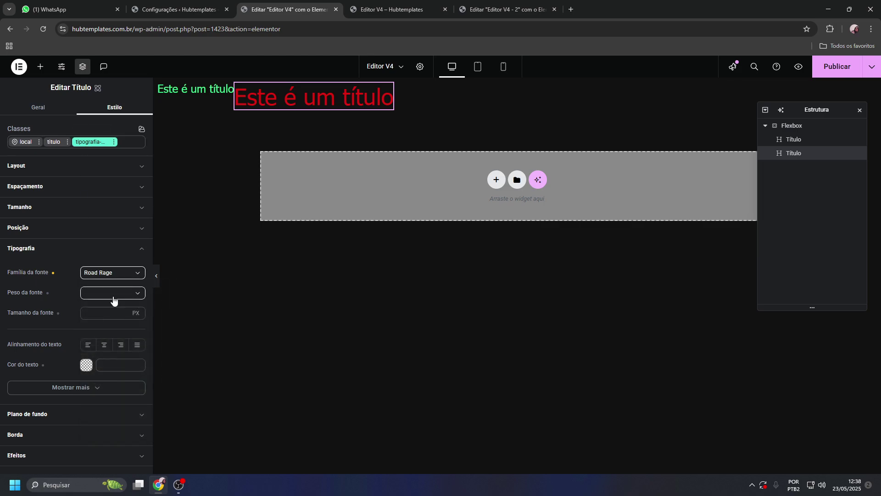
pyautogui.click(110, 274)
pyautogui.click(120, 379)
pyautogui.click(121, 275)
pyautogui.click(124, 383)
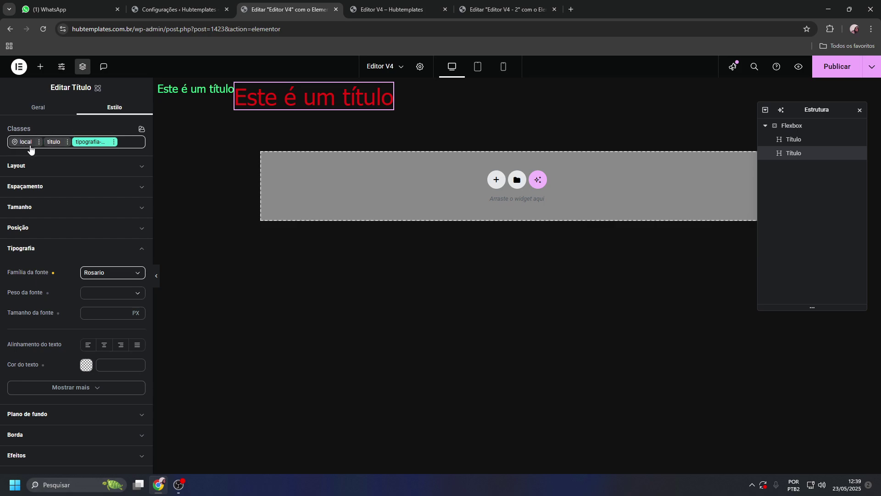
# Review the titulo and local typography values and inspect the local text colour picker without choosing a colour
pyautogui.click(53, 142)
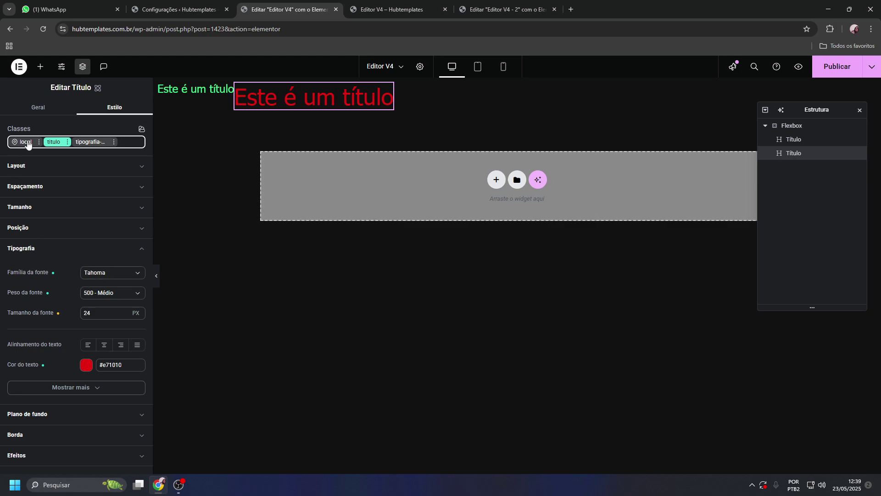
pyautogui.click(26, 142)
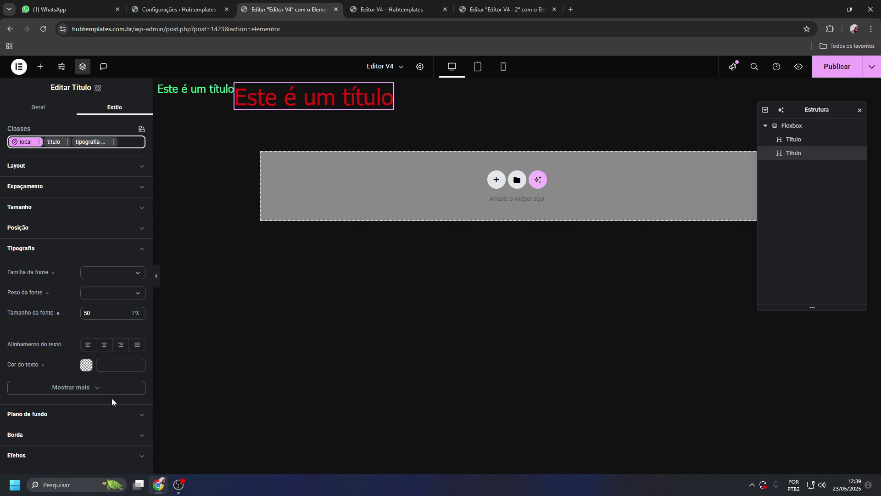
pyautogui.click(116, 364)
pyautogui.click(86, 365)
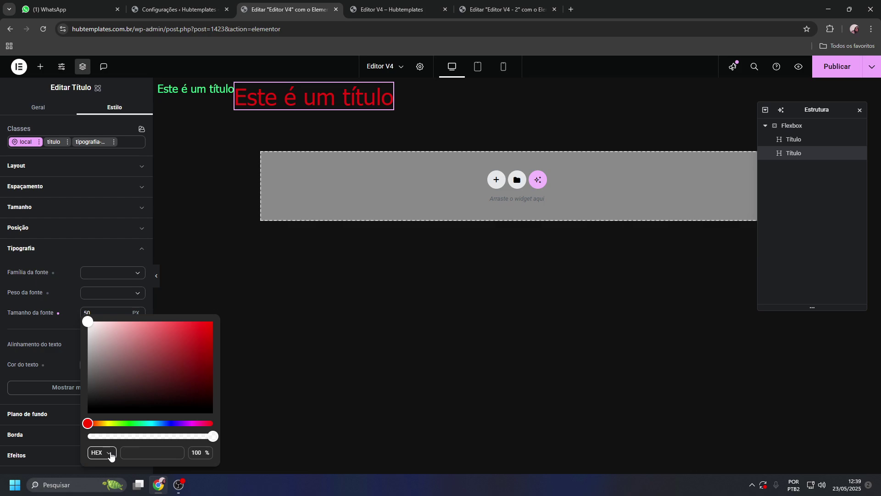
pyautogui.click(140, 452)
pyautogui.click(68, 300)
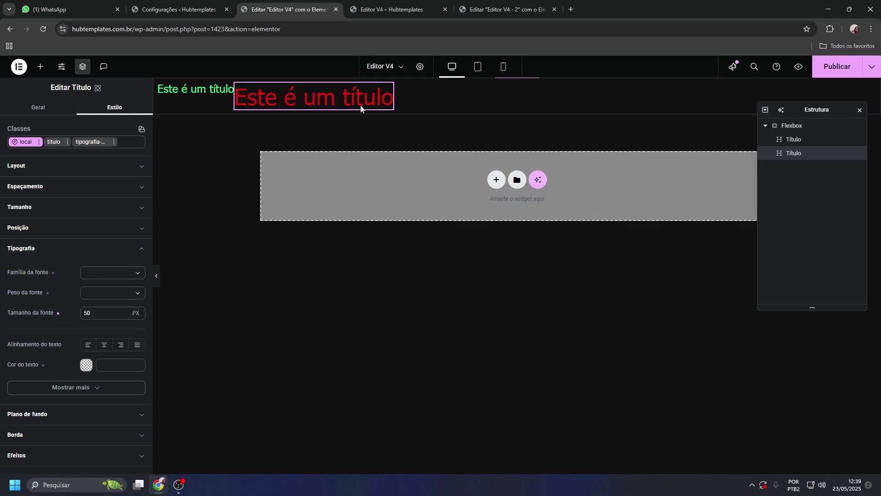
# Delete the large red duplicated title from the Flexbox
pyautogui.click(216, 94)
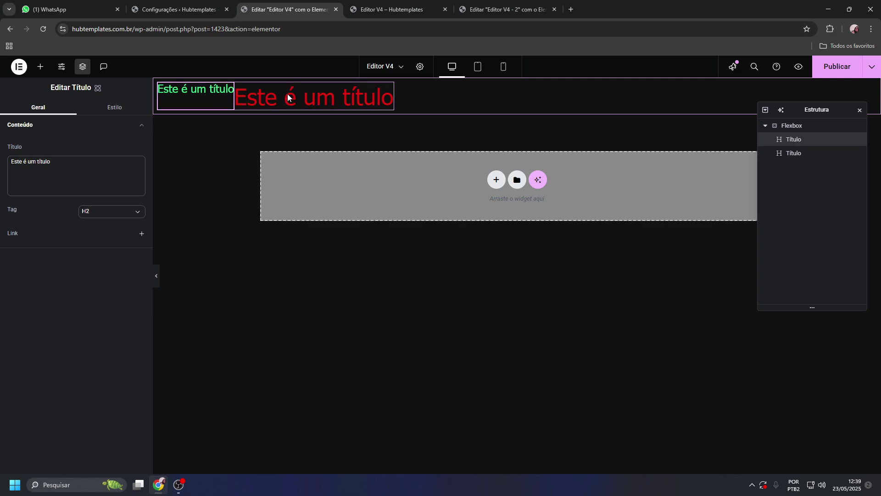
pyautogui.press('Delete')
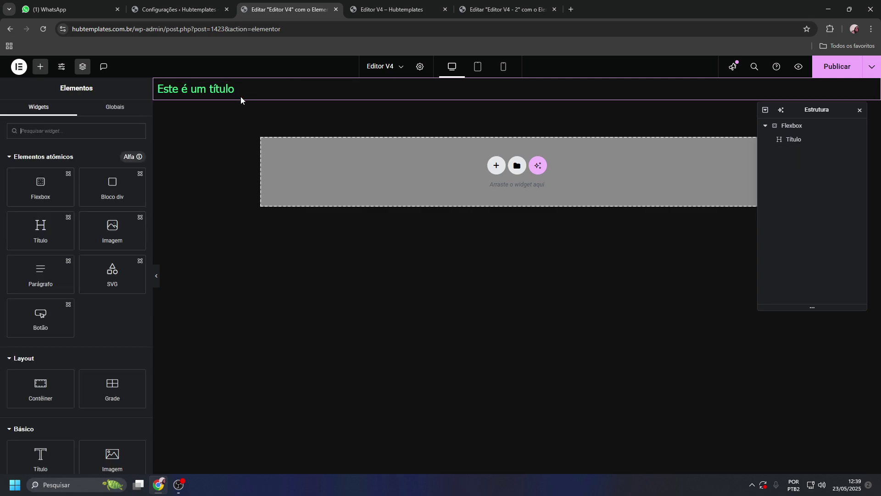
pyautogui.click(214, 94)
# Open the local Layout style settings of the Flexbox that holds the title
pyautogui.click(795, 127)
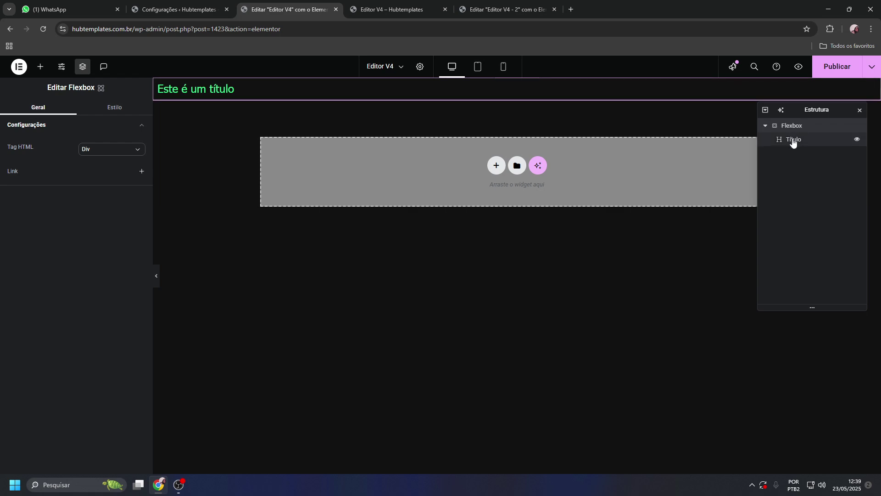
pyautogui.click(109, 113)
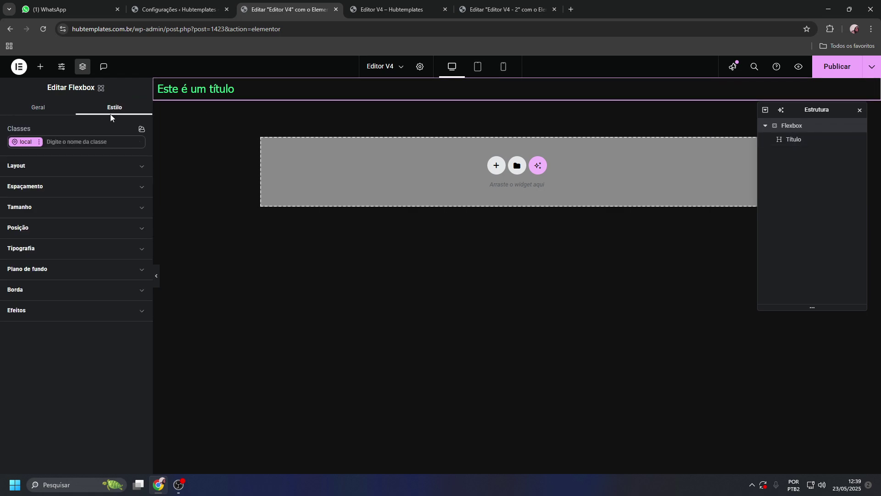
pyautogui.click(37, 167)
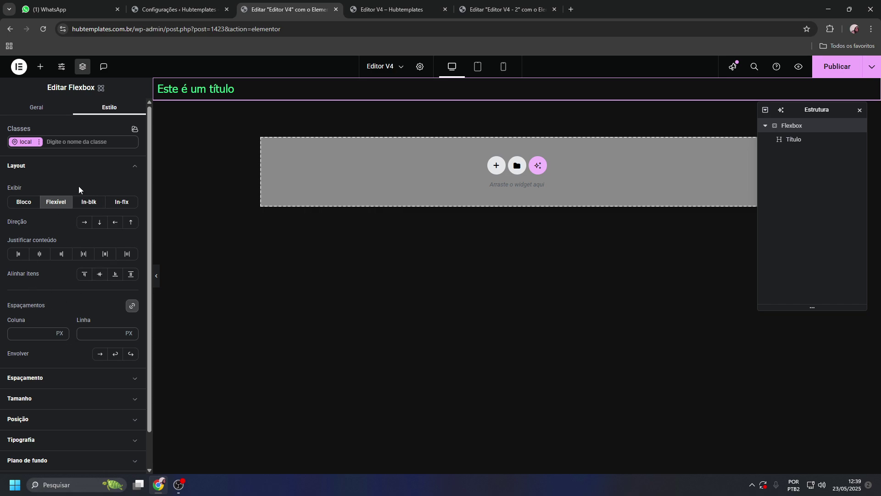
# Add a classic single-column Flexbox container with downward direction below the atomic Flexbox
pyautogui.click(493, 163)
pyautogui.click(469, 189)
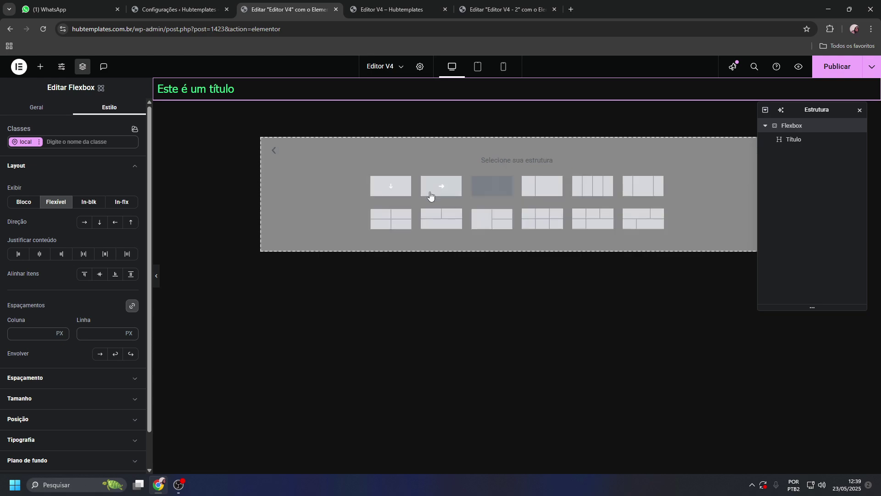
pyautogui.click(396, 187)
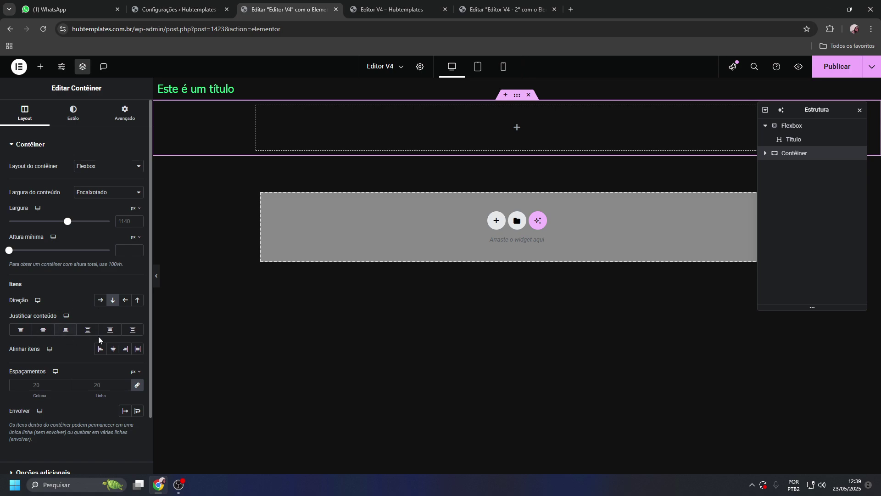
# Review the atomic Flexbox's local Layout and Espaçamento style settings
pyautogui.click(793, 127)
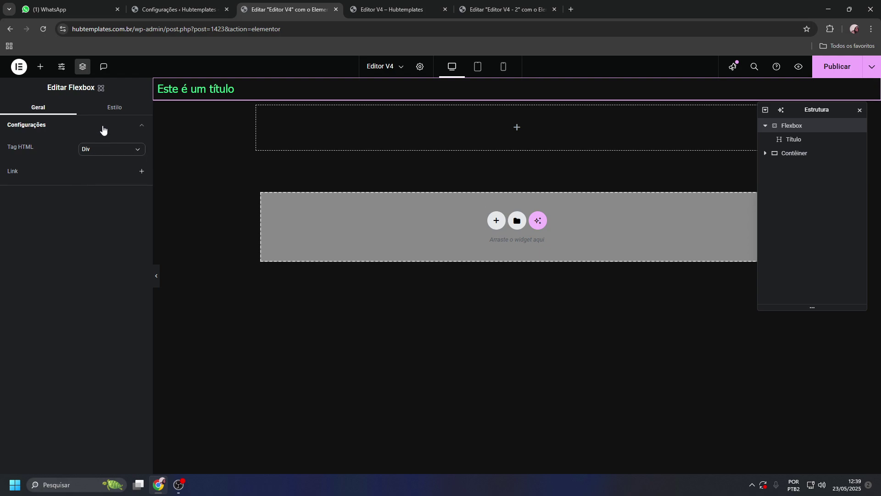
pyautogui.click(118, 109)
pyautogui.click(109, 167)
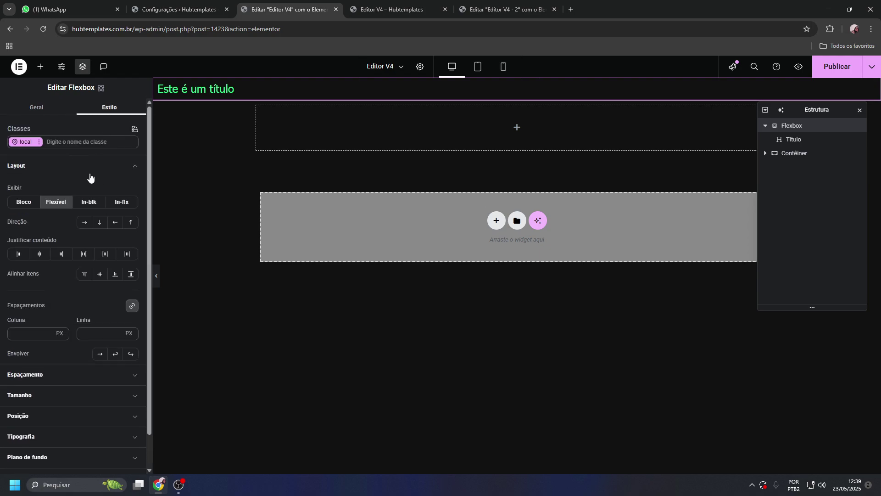
pyautogui.click(97, 170)
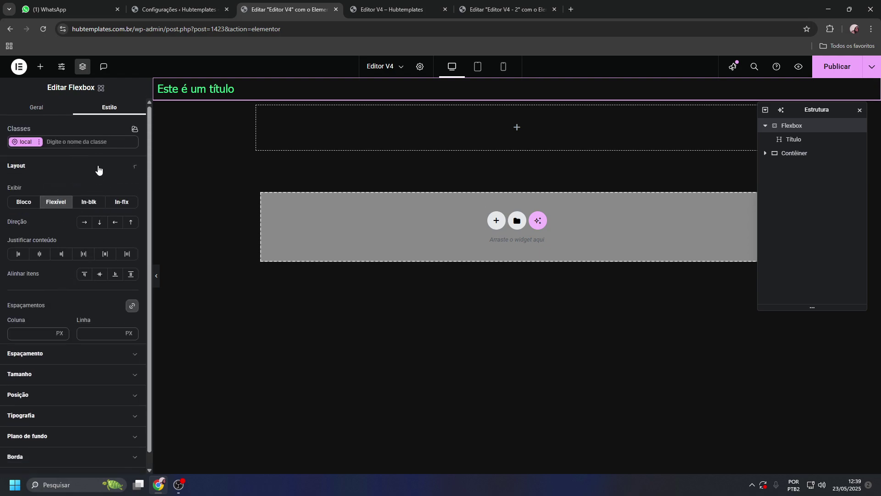
pyautogui.click(48, 193)
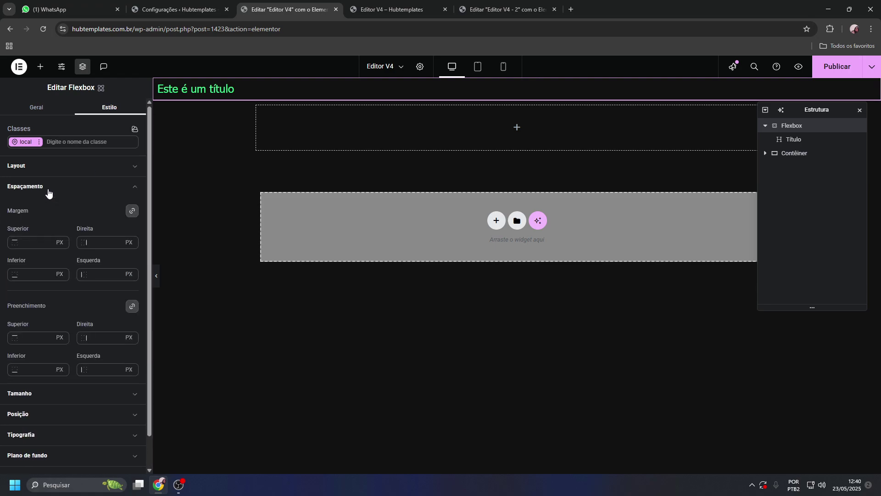
pyautogui.click(48, 191)
# Examine the classic container's advanced margin and padding fields without entering values
pyautogui.click(799, 156)
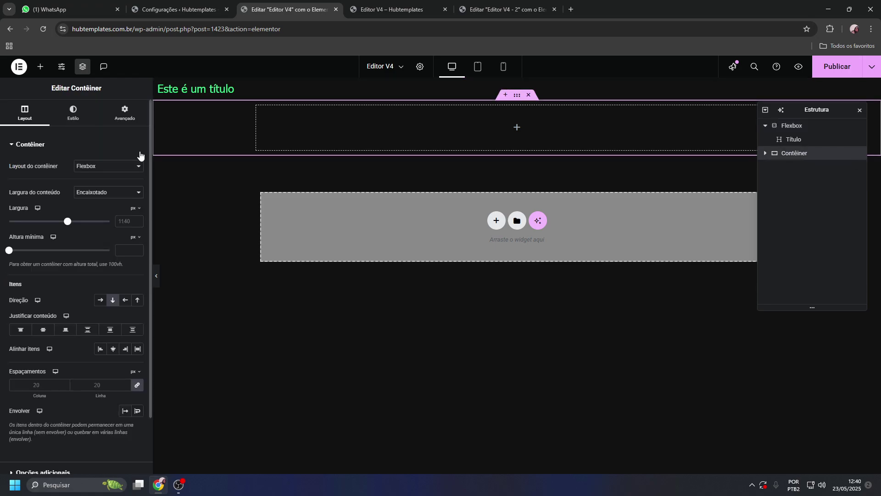
pyautogui.click(124, 112)
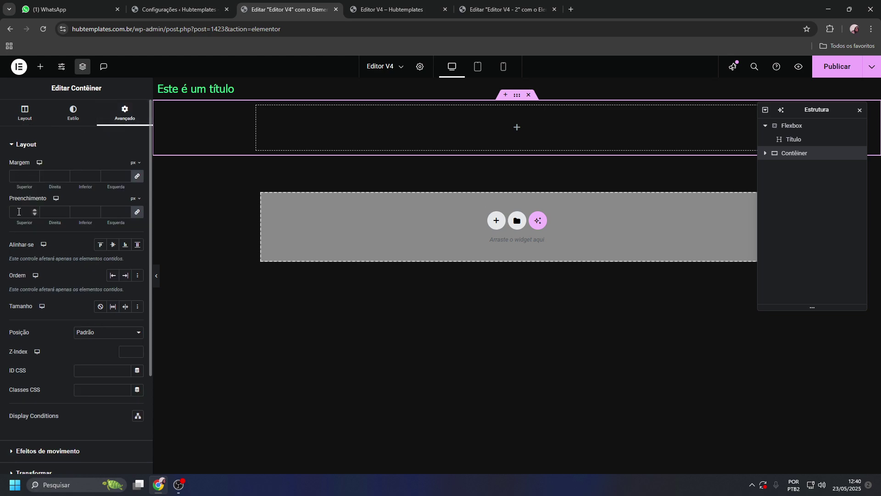
pyautogui.click(118, 214)
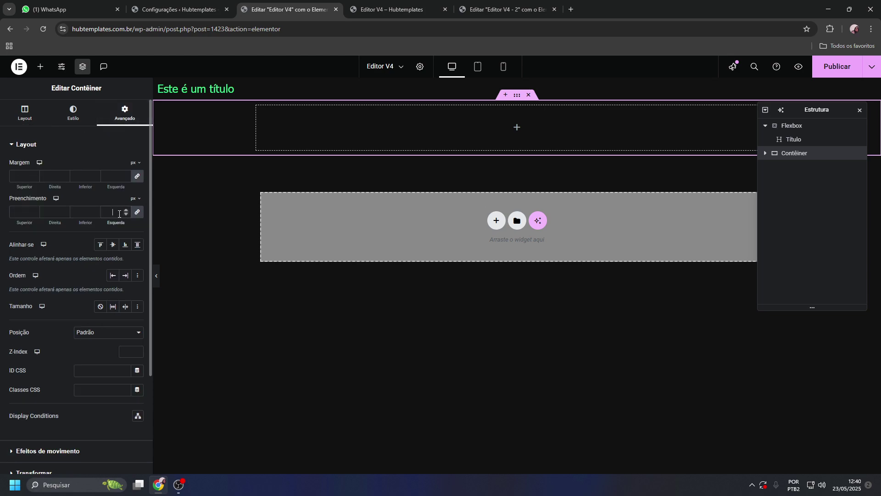
pyautogui.click(90, 214)
# Compare the atomic Flexbox's style sections with the classic container's style and advanced settings
pyautogui.click(798, 126)
pyautogui.click(115, 108)
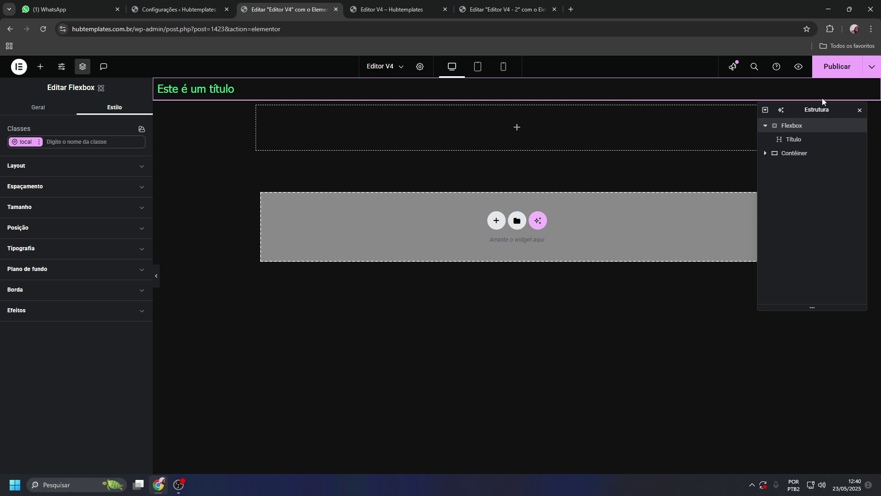
pyautogui.click(806, 155)
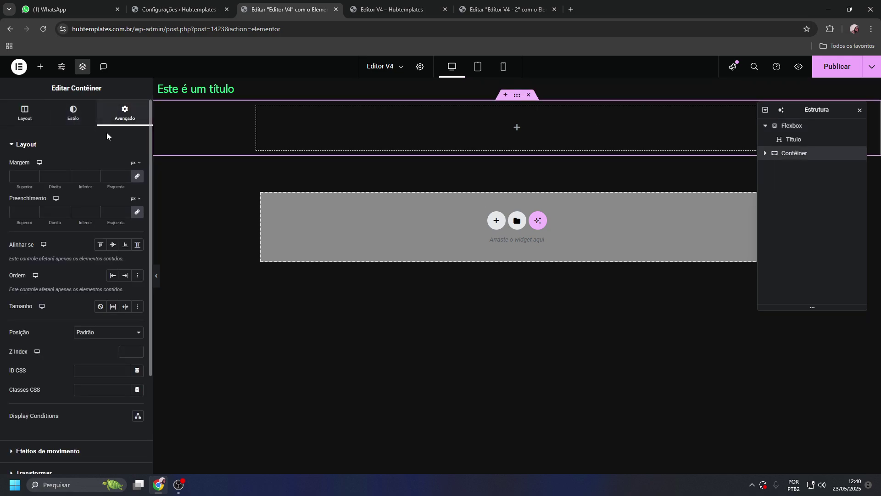
pyautogui.click(73, 114)
pyautogui.click(125, 115)
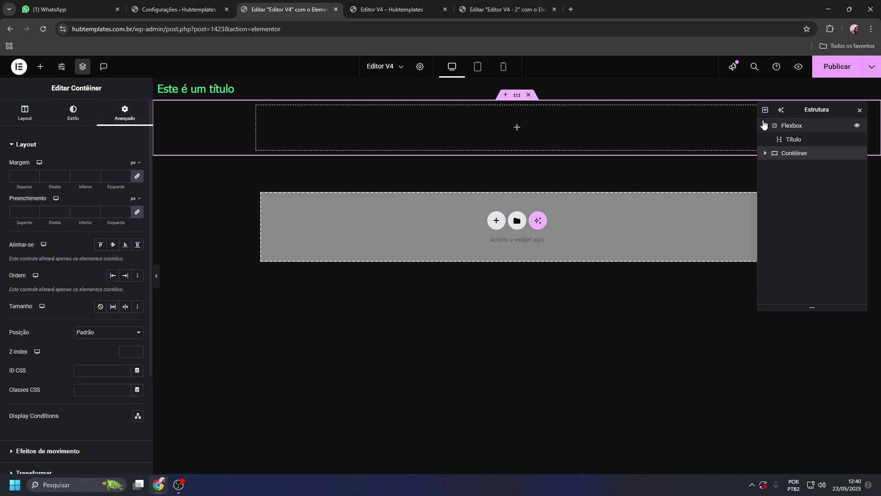
pyautogui.click(792, 125)
pyautogui.click(115, 109)
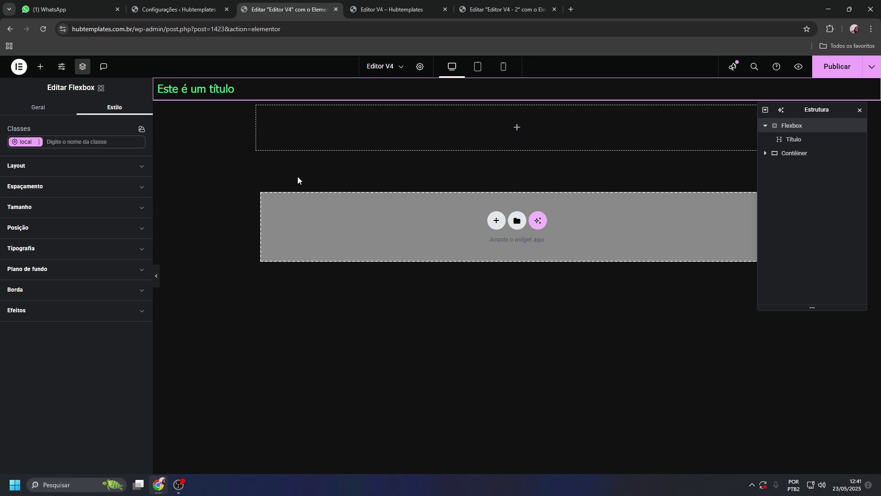
# Examine the classic container's ID CSS and Classes CSS fields in its advanced settings
pyautogui.click(786, 154)
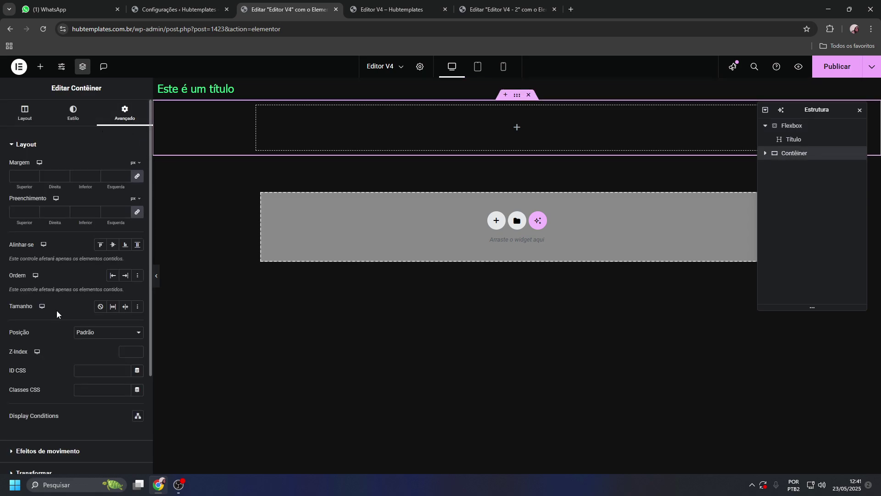
pyautogui.scroll(-1, 56, 311)
pyautogui.click(86, 344)
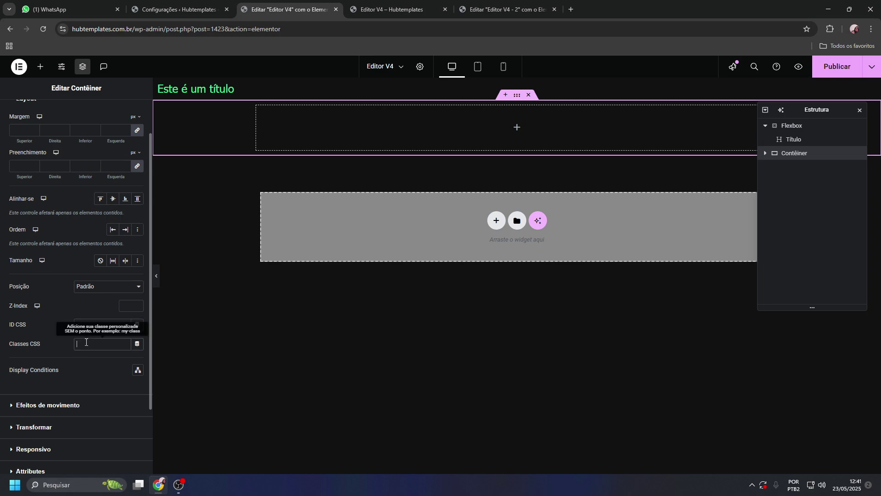
pyautogui.click(88, 325)
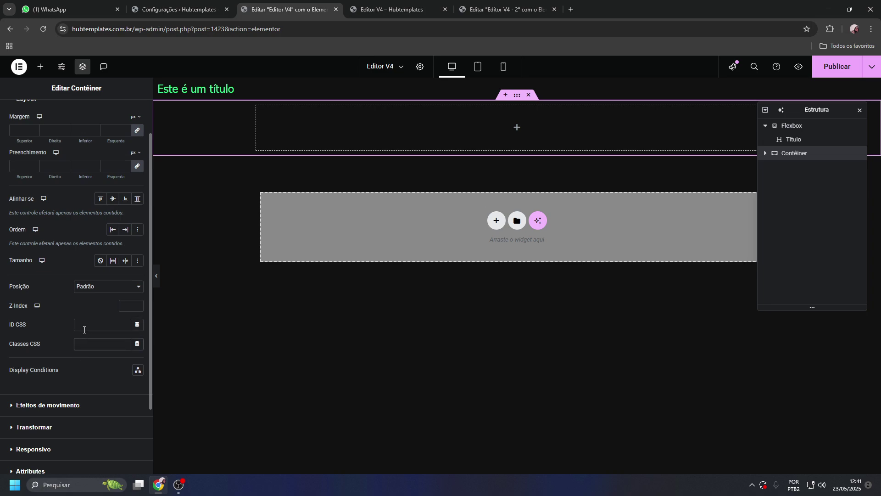
# Check the existing classes available to the atomic Flexbox and select the titulo class on the title
pyautogui.click(795, 125)
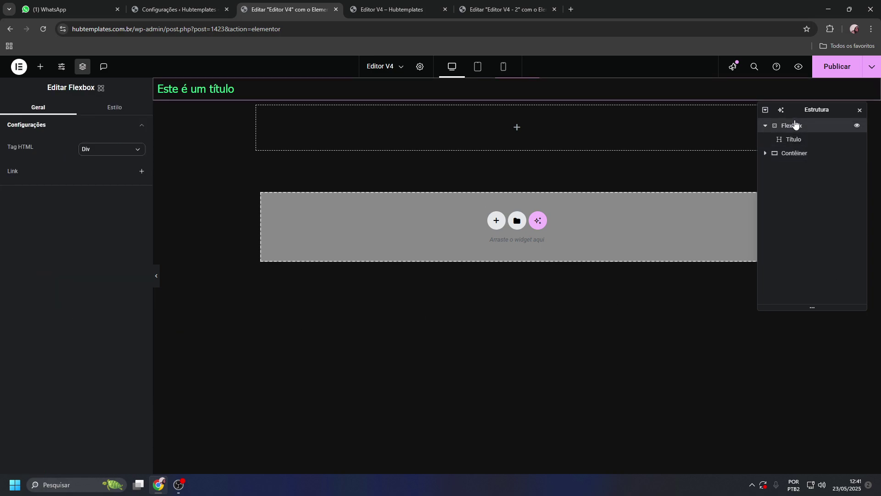
pyautogui.click(113, 112)
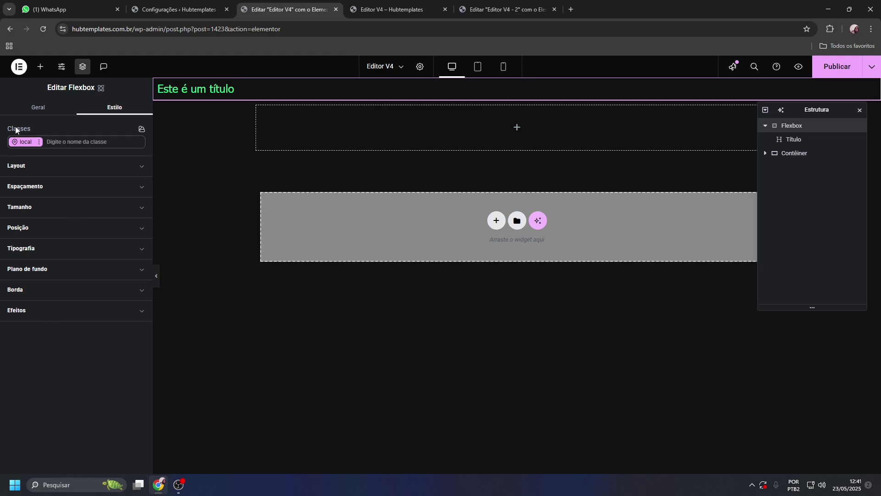
pyautogui.click(66, 143)
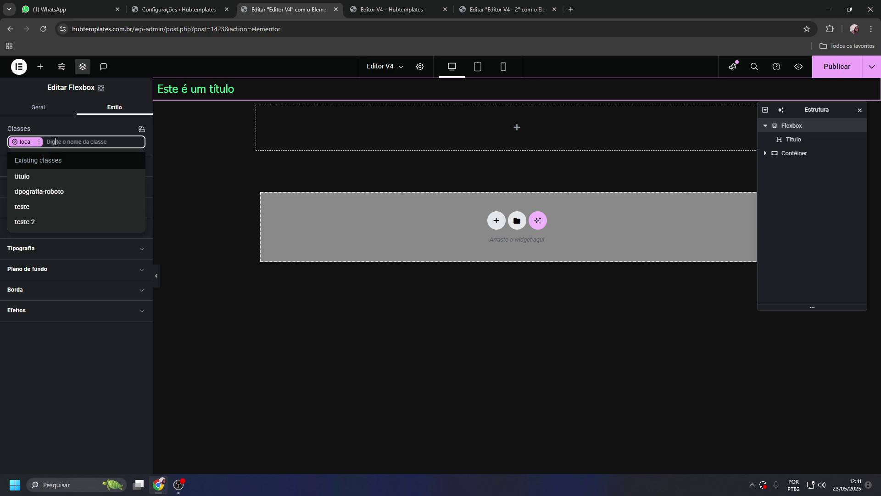
pyautogui.click(219, 92)
pyautogui.click(108, 110)
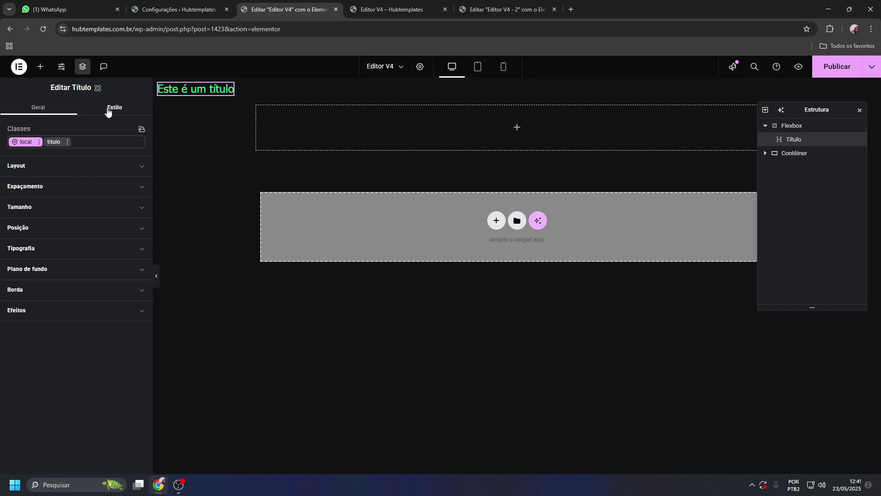
pyautogui.click(54, 142)
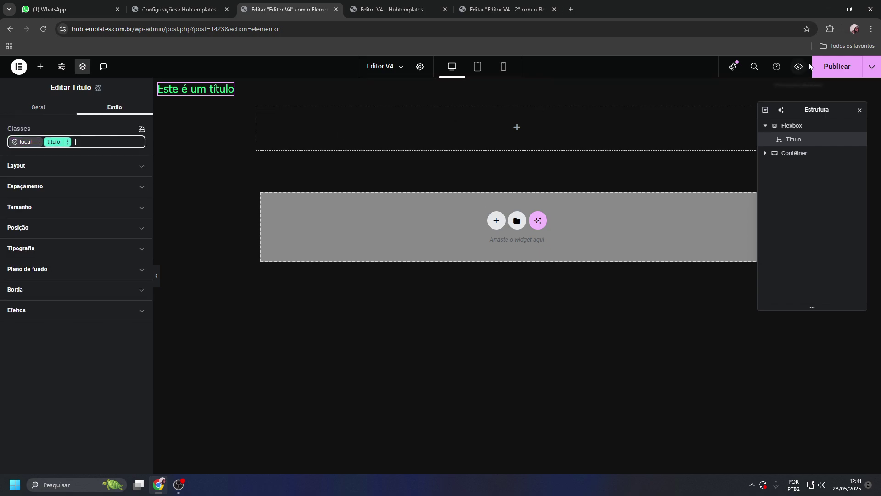
# Publish the page changes and reload the live Editor V4 page
pyautogui.hotkey('ctrl', 's')
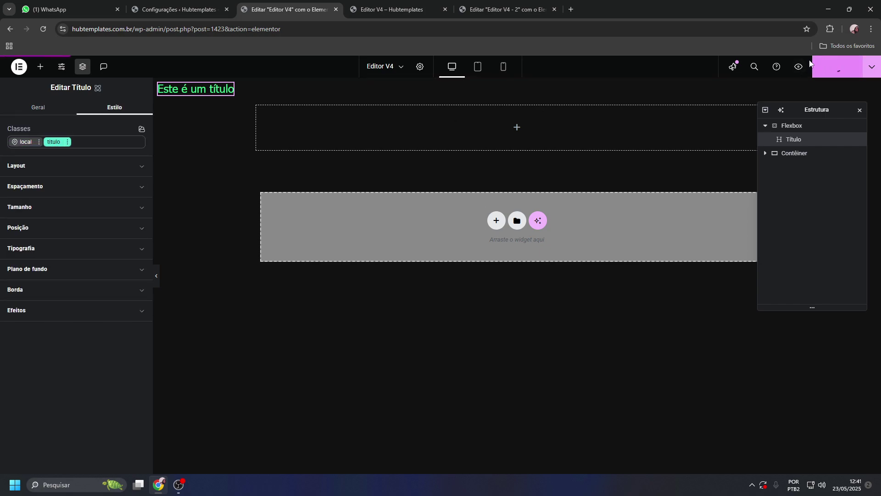
pyautogui.click(391, 7)
pyautogui.click(127, 29)
pyautogui.press('Return')
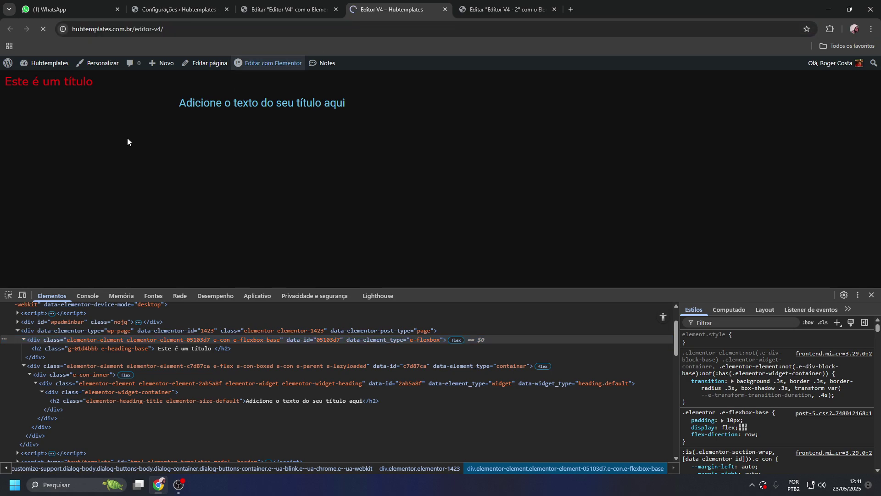
# Inspect the "Este é um título" heading on the live page and compare it with the title in the editor
pyautogui.click(8, 294)
pyautogui.click(59, 77)
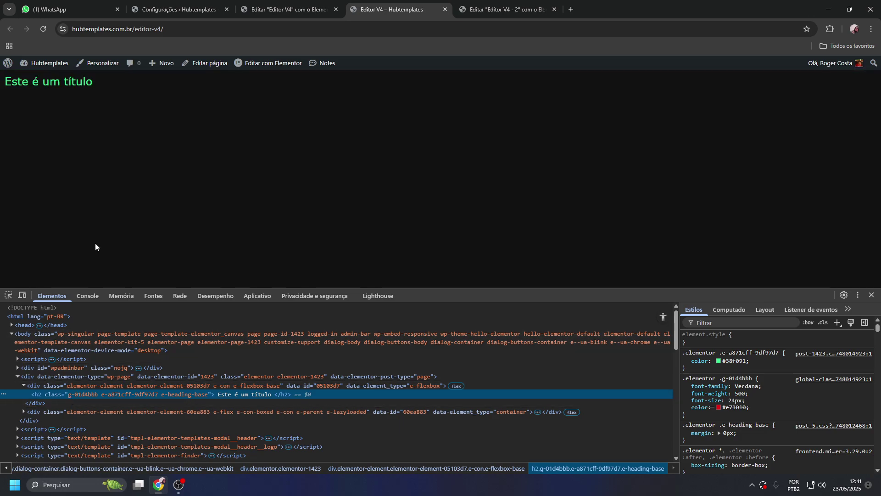
pyautogui.click(272, 2)
pyautogui.click(368, 9)
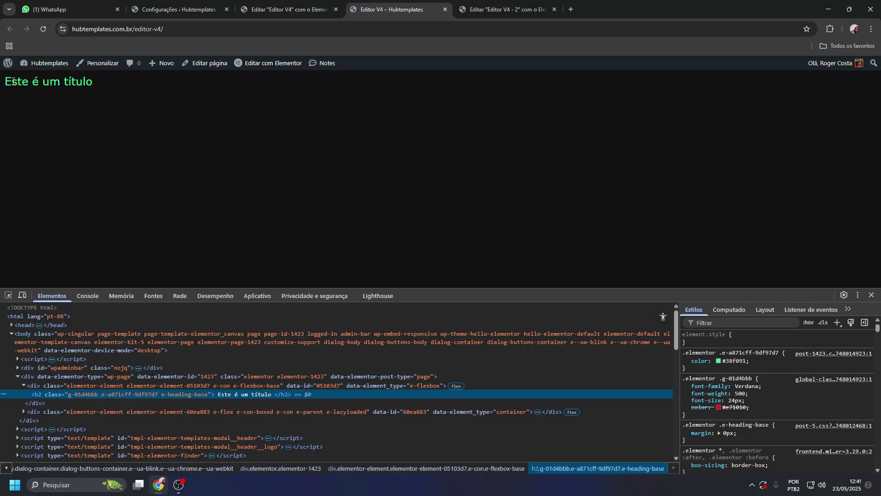
pyautogui.moveTo(14, 81); pyautogui.dragTo(68, 81)
pyautogui.click(284, 9)
pyautogui.click(390, 9)
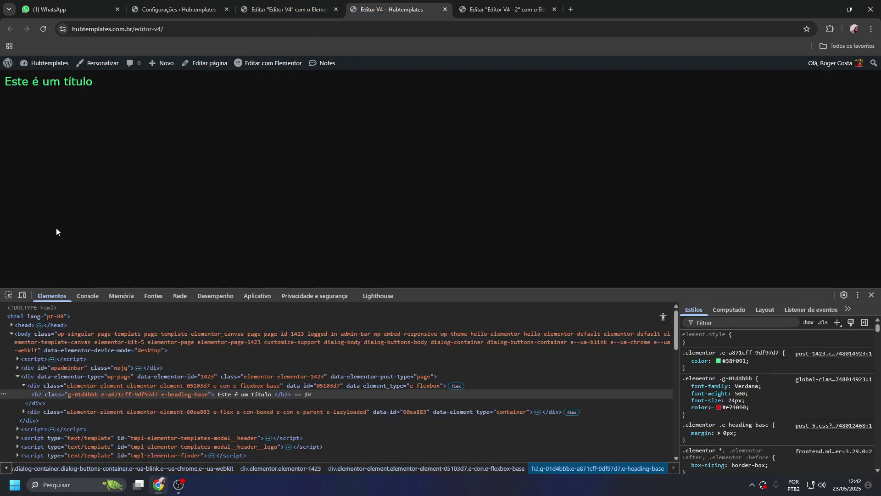
# Examine the class attribute of the heading's h2 element and highlight its g-01d4bbb class in the page code
pyautogui.rightClick(87, 395)
pyautogui.press('Escape')
pyautogui.doubleClick(103, 394)
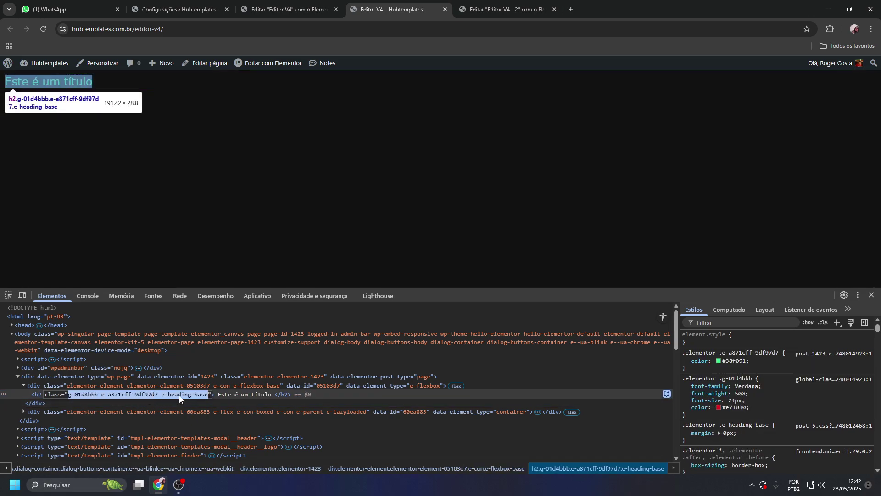
pyautogui.click(93, 395)
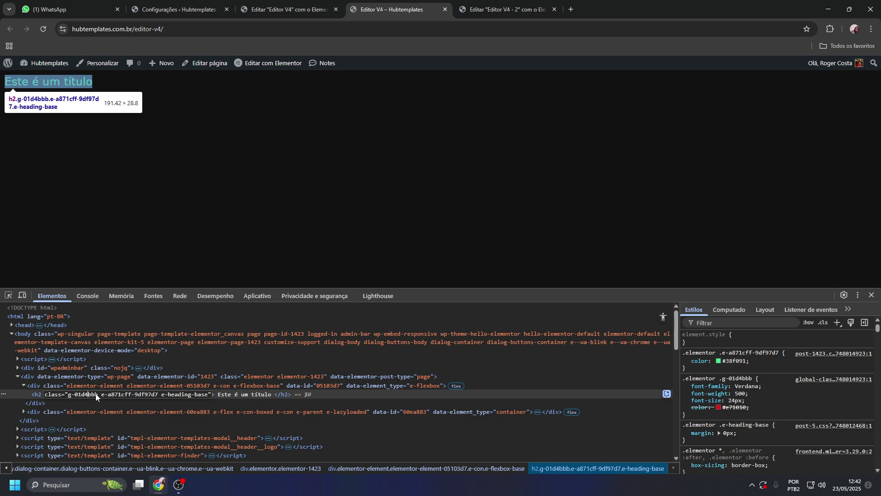
pyautogui.moveTo(97, 394); pyautogui.dragTo(68, 396)
# Return to the Editor V4 editor and create a shared class named header on the atomic Flexbox
pyautogui.click(287, 10)
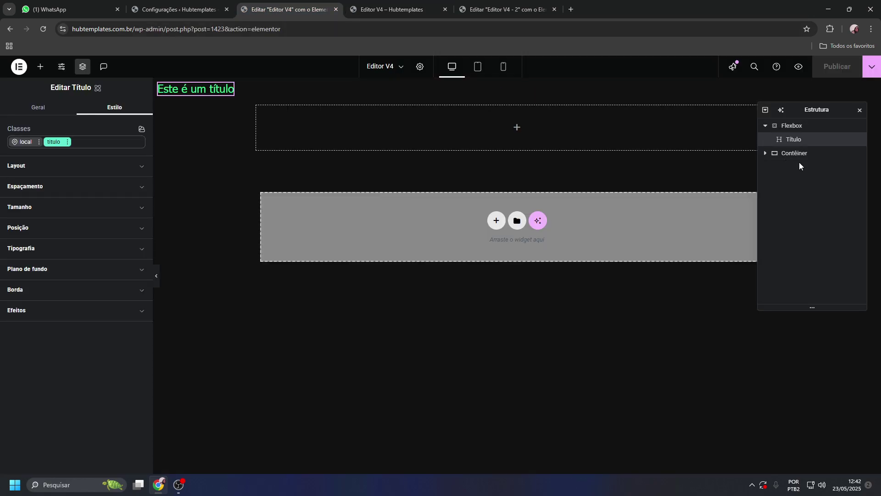
pyautogui.click(791, 128)
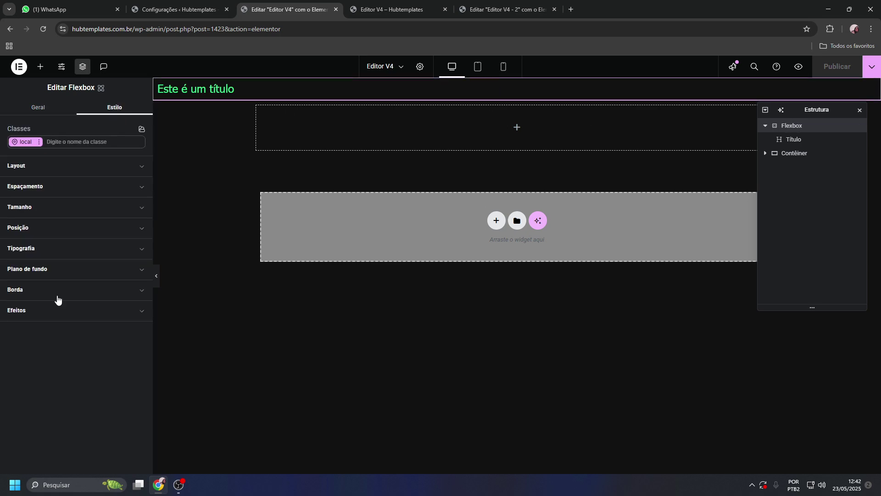
pyautogui.click(69, 143)
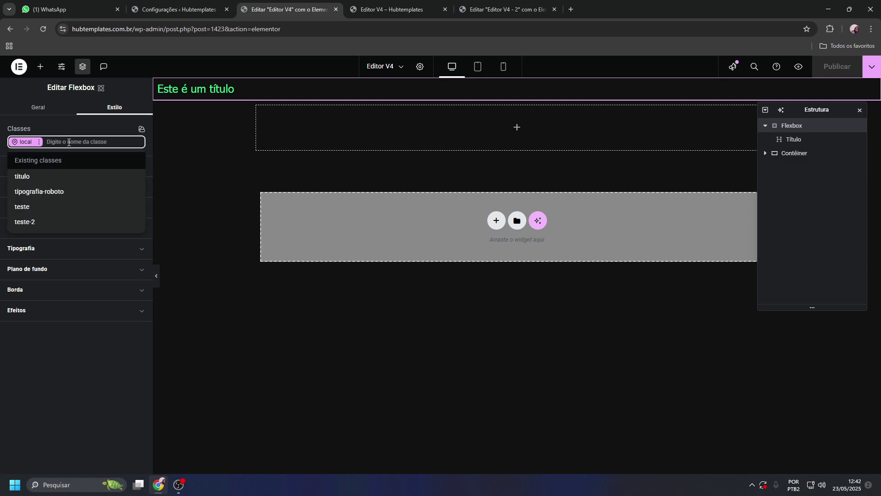
pyautogui.write('heroader')
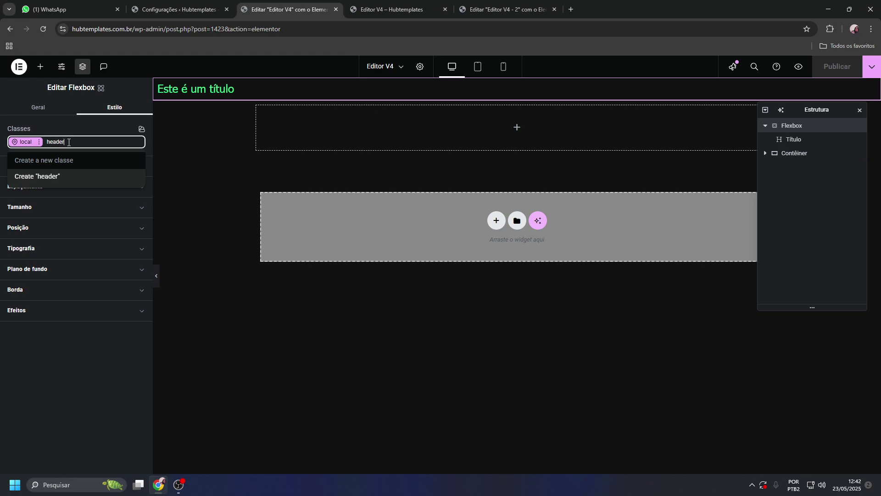
pyautogui.press('Return')
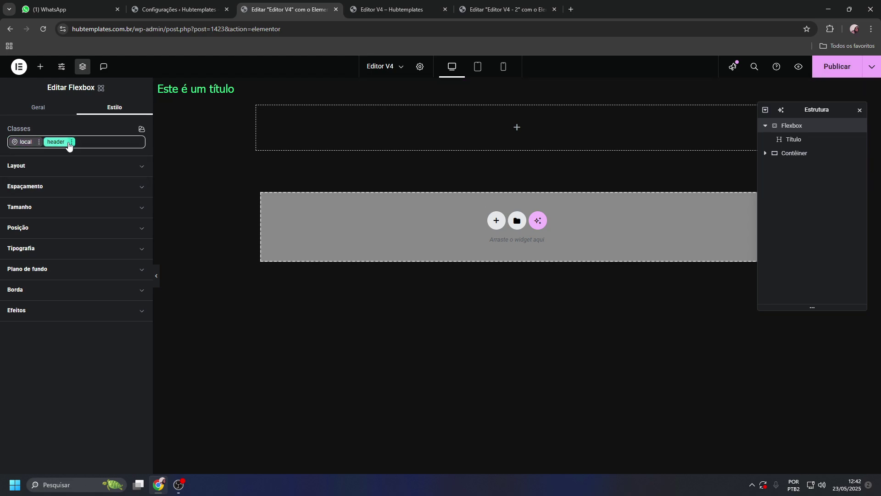
# Publish the page, reload the live Editor V4 page and examine the Flexbox div in the page code
pyautogui.click(837, 67)
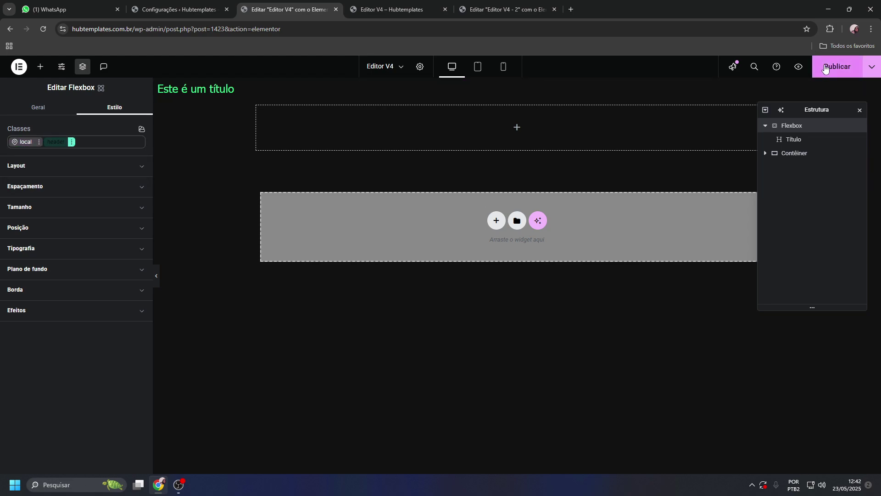
pyautogui.click(393, 9)
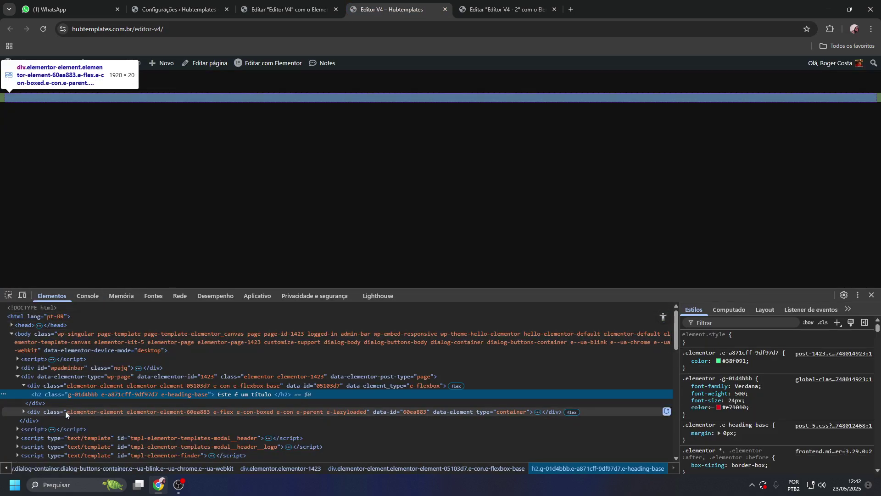
pyautogui.click(75, 385)
pyautogui.press('F5')
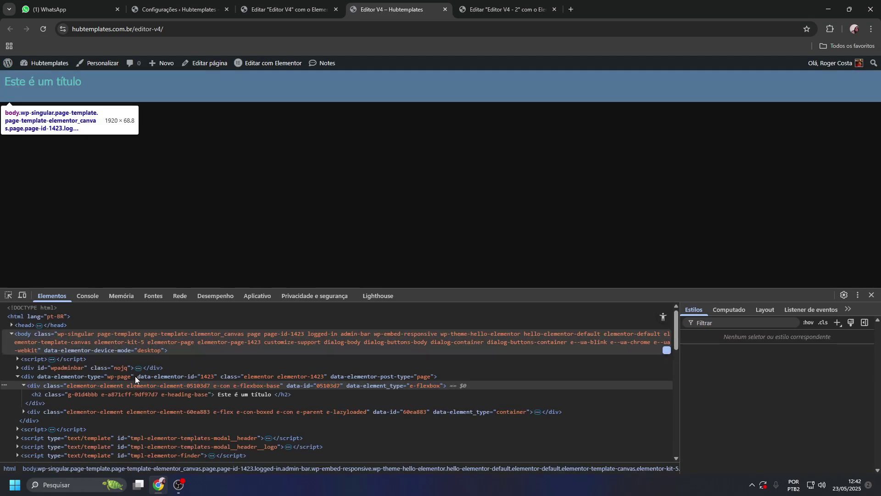
pyautogui.click(103, 383)
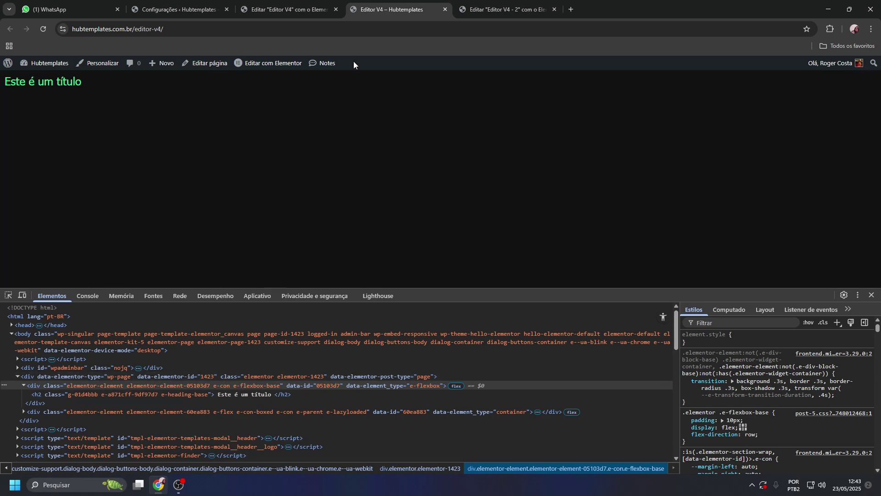
# Set the atomic Flexbox's HTML tag to Header in the editor and publish the page
pyautogui.click(284, 9)
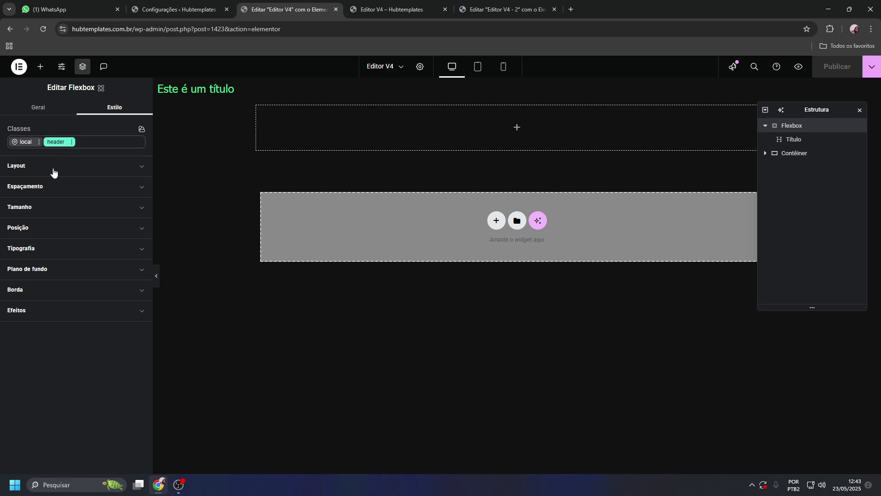
pyautogui.click(41, 108)
pyautogui.click(89, 149)
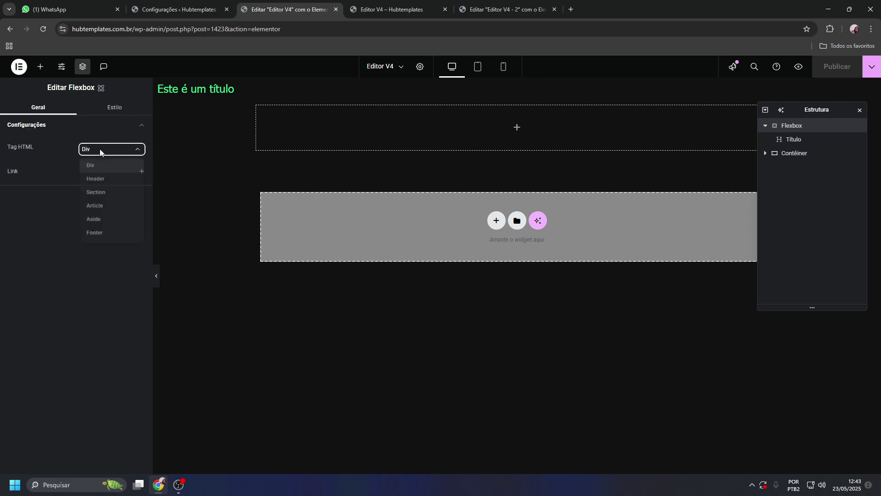
pyautogui.click(95, 182)
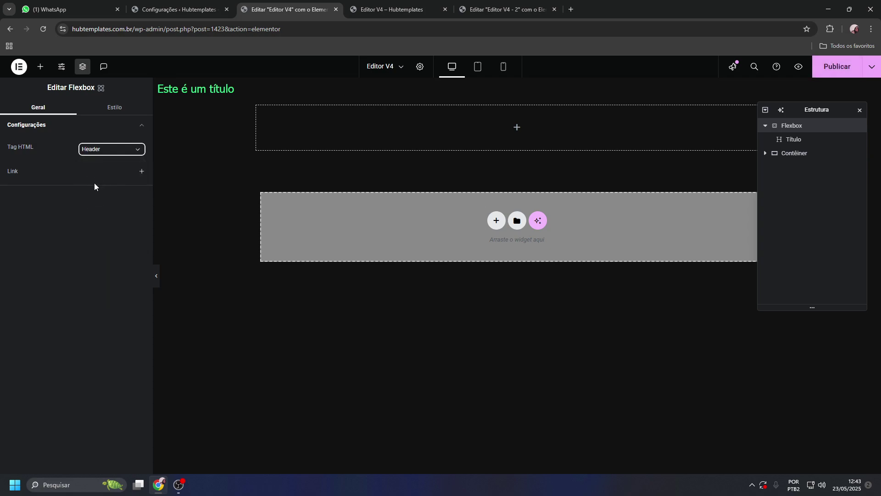
pyautogui.click(834, 60)
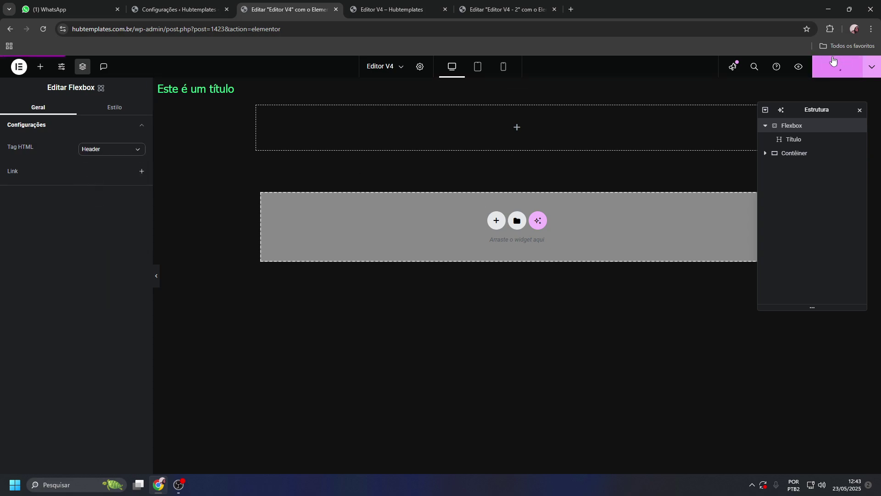
# Reload the live page and inspect the Flexbox's header element and the classic container's nested div structure
pyautogui.click(372, 12)
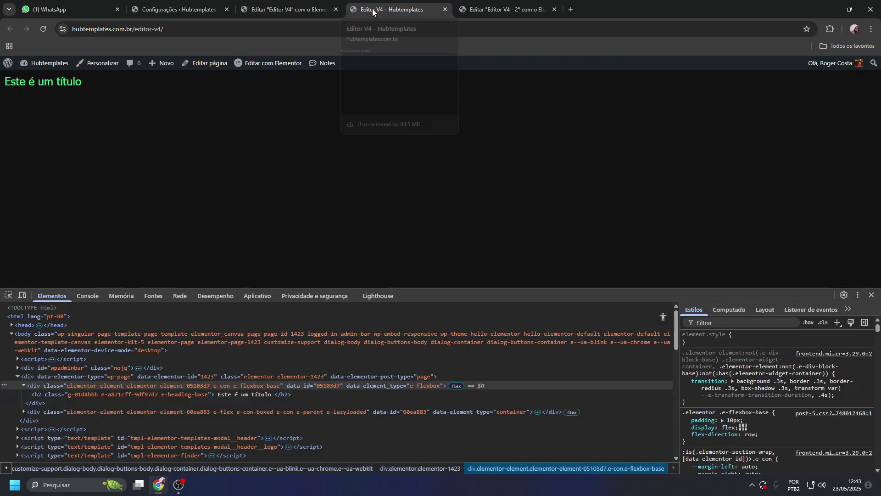
pyautogui.click(320, 29)
pyautogui.press('Return')
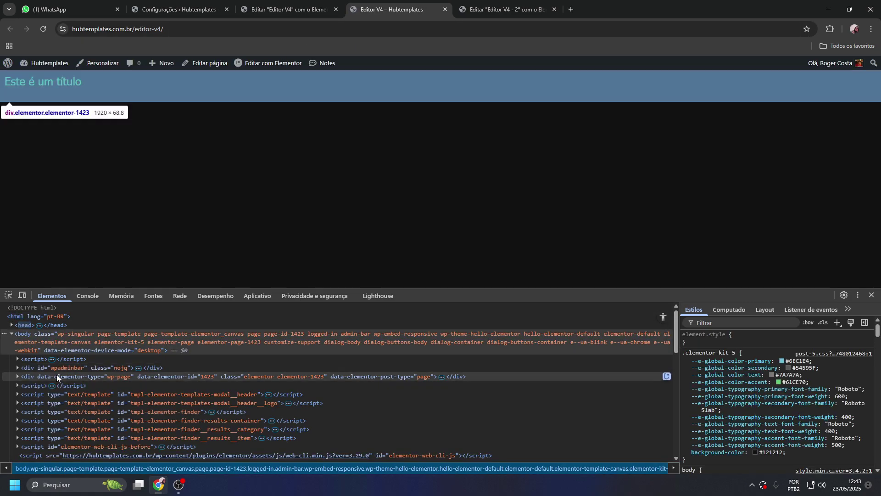
pyautogui.click(9, 295)
pyautogui.click(95, 75)
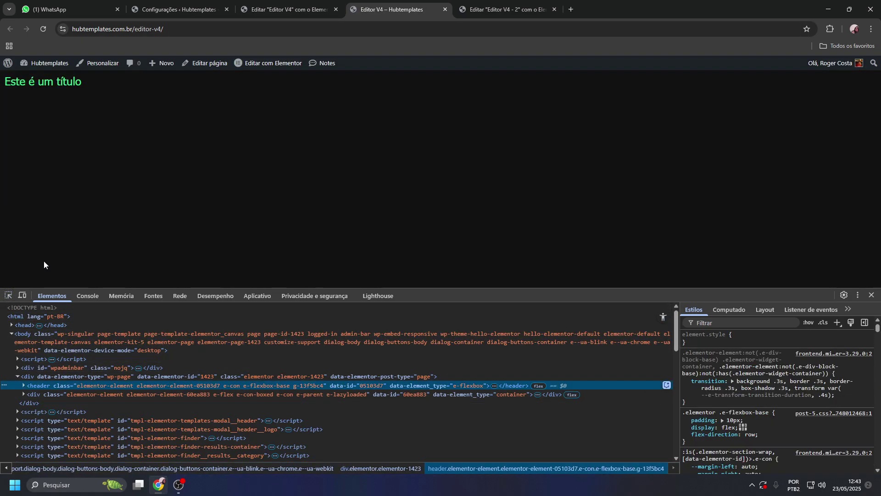
pyautogui.click(24, 394)
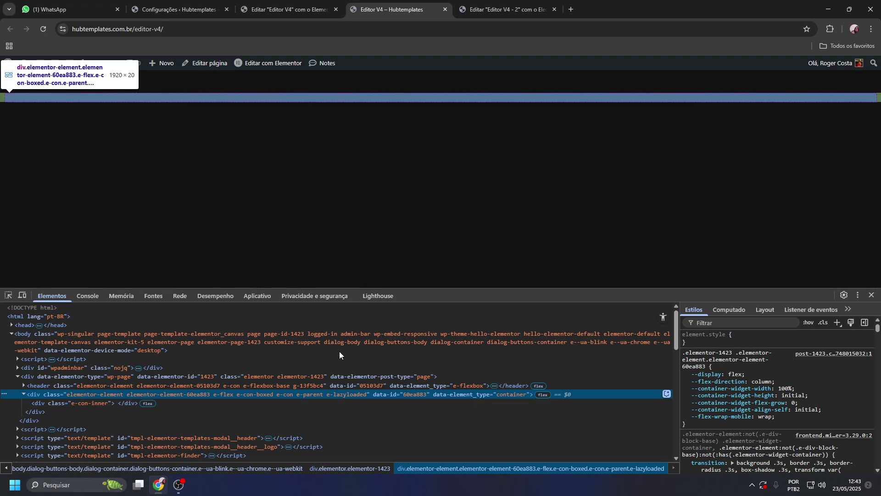
# Check the Flexbox's classes in the editor and look at the custom CSS in the page settings
pyautogui.click(273, 8)
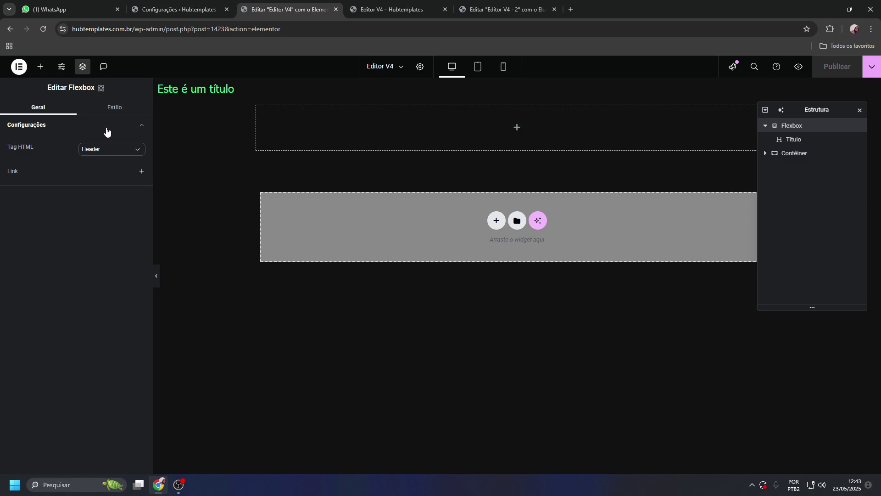
pyautogui.click(114, 107)
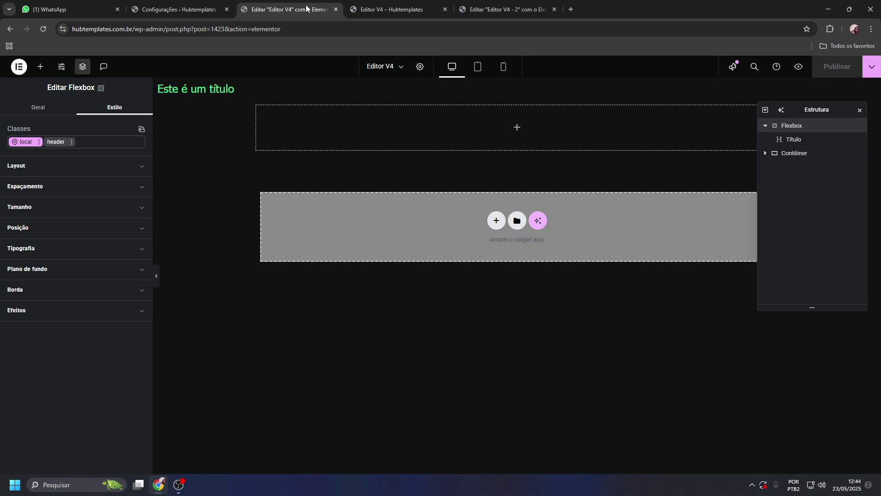
pyautogui.click(419, 66)
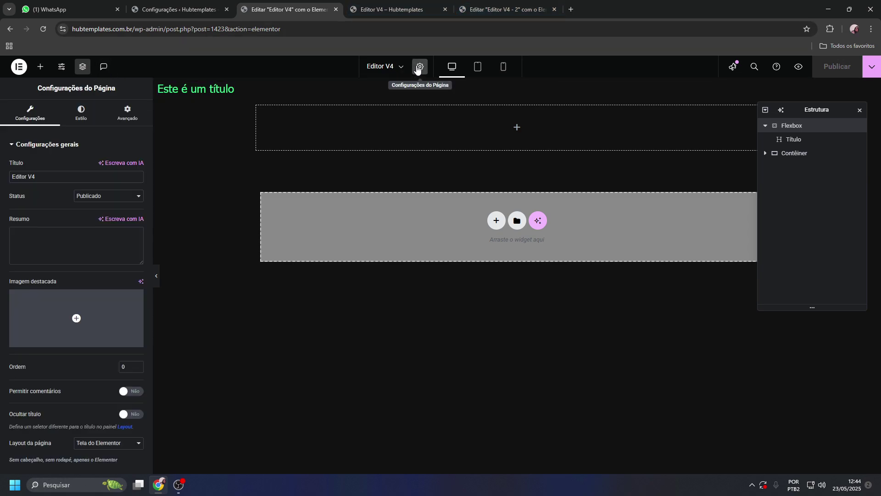
pyautogui.click(120, 118)
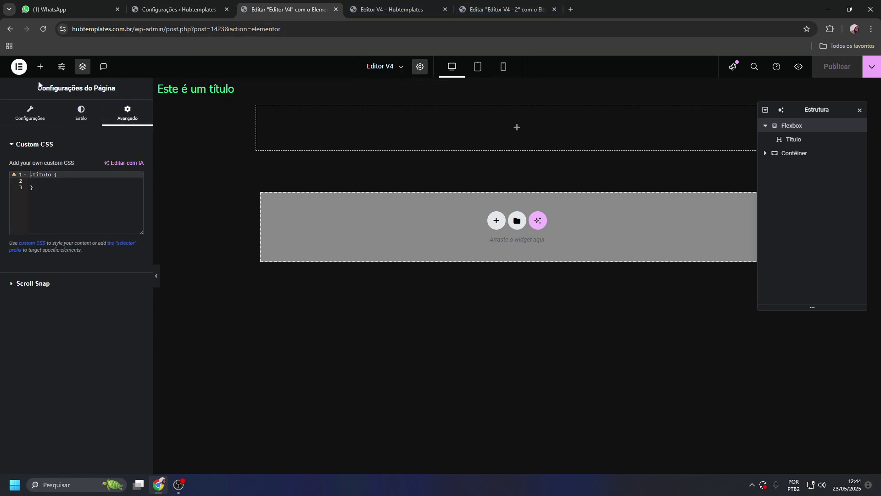
pyautogui.click(31, 119)
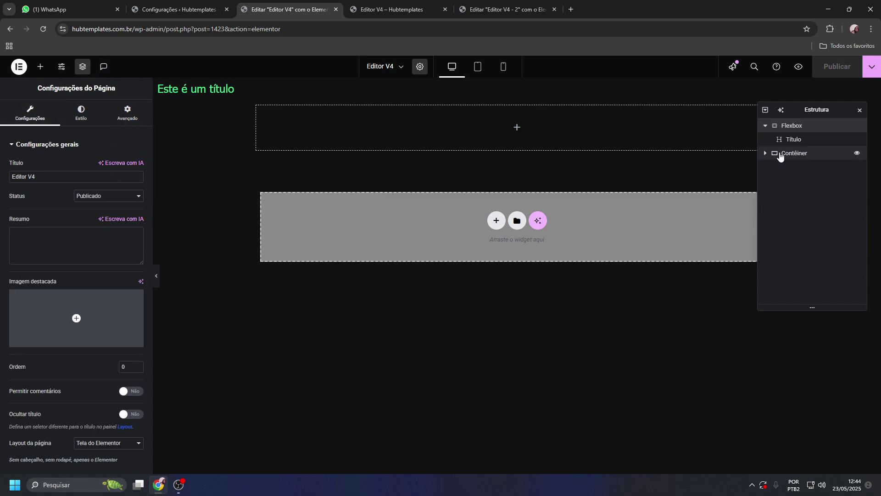
# Delete the classic container and review the general settings of the Flexbox and its title
pyautogui.click(780, 155)
pyautogui.press('Delete')
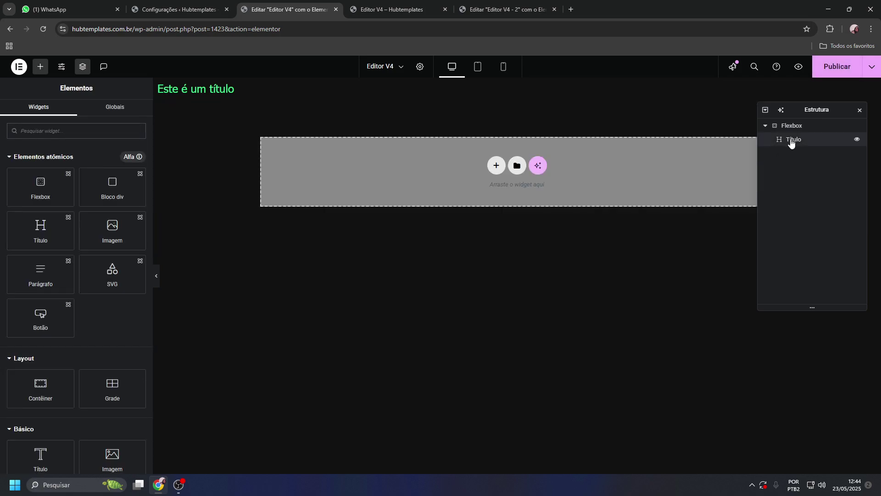
pyautogui.click(792, 140)
pyautogui.click(796, 127)
pyautogui.click(792, 145)
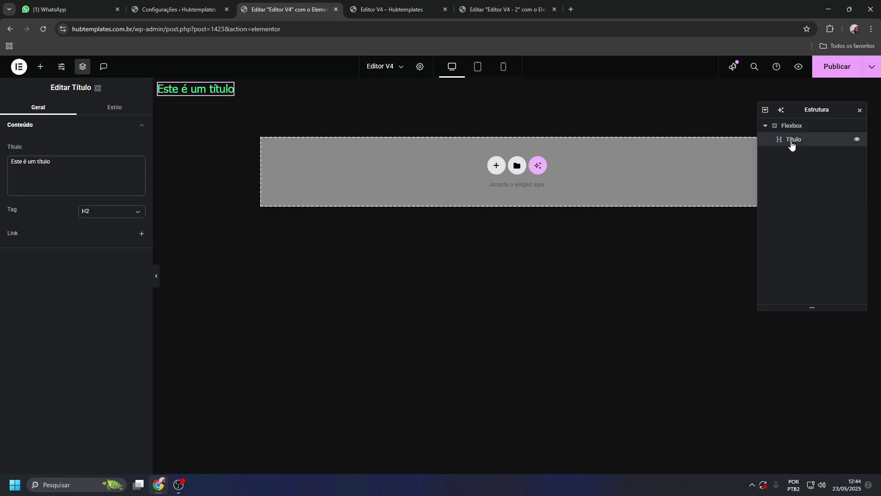
pyautogui.click(794, 131)
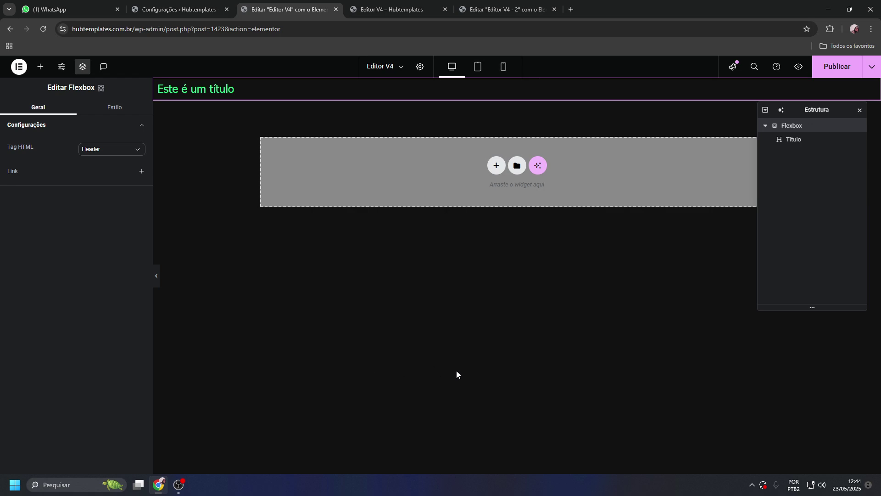
# Add a link to #sobre on the title inside the Flexbox
pyautogui.click(793, 139)
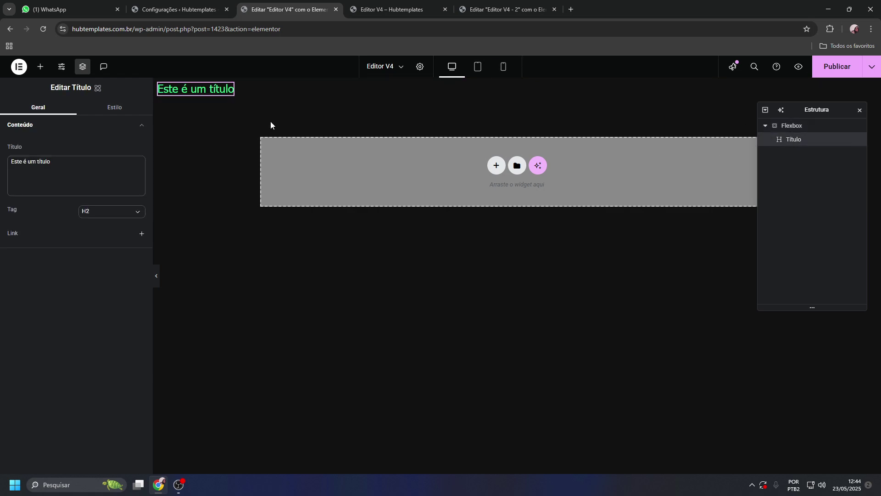
pyautogui.click(141, 234)
pyautogui.click(79, 248)
pyautogui.write('#sobre')
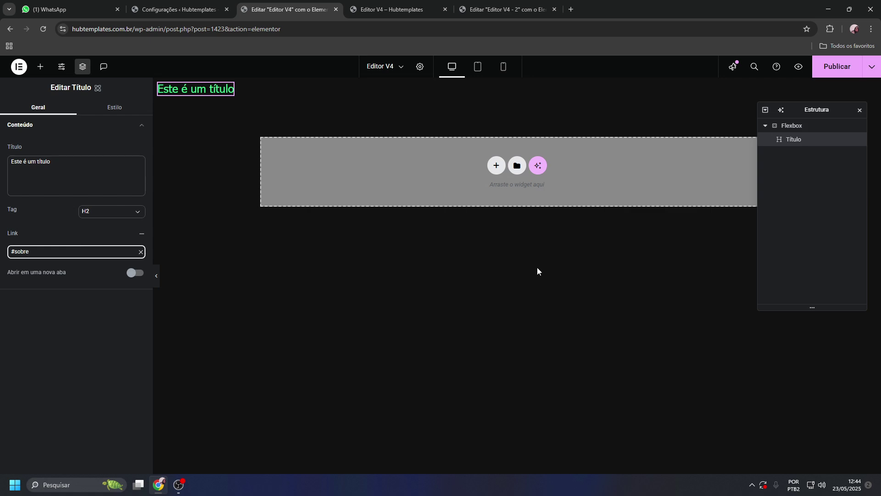
# Add a classic Flexbox-layout container below the atomic Flexbox and compare its settings with the title's
pyautogui.click(496, 166)
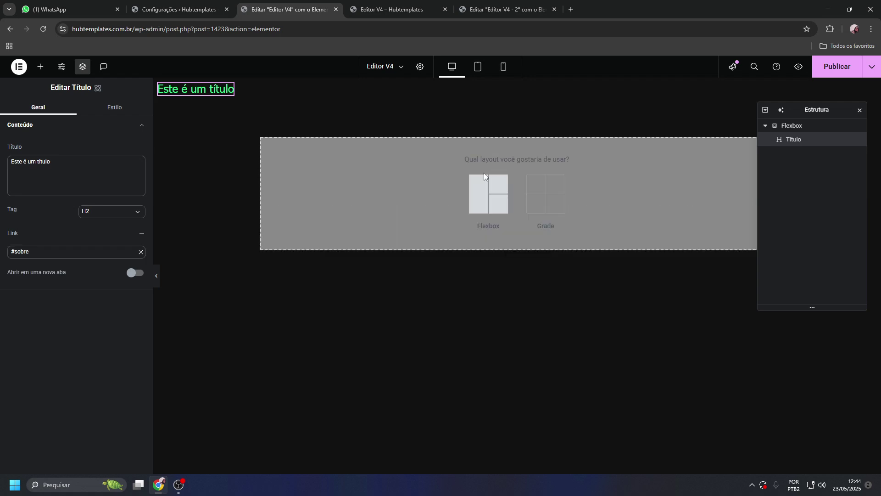
pyautogui.click(381, 191)
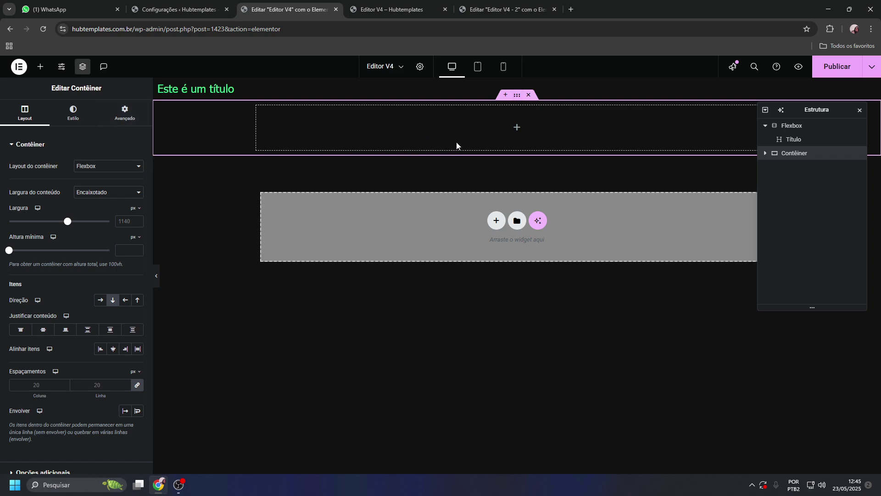
pyautogui.click(802, 144)
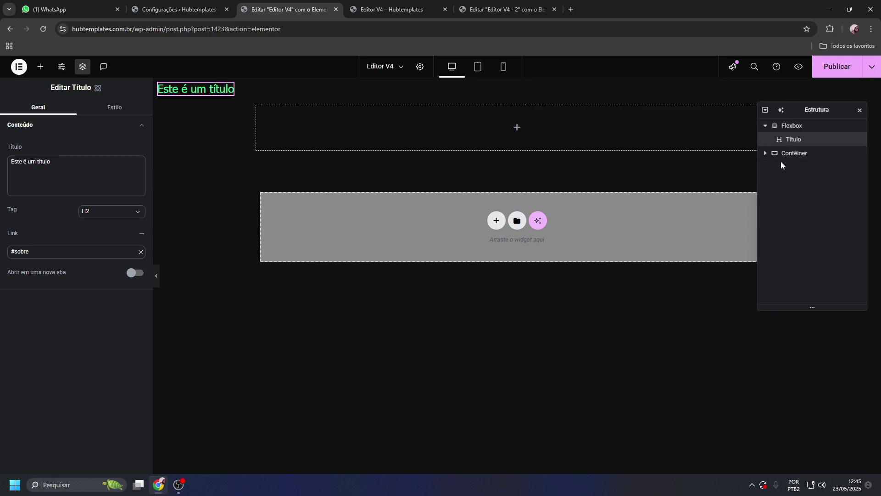
pyautogui.click(783, 154)
pyautogui.click(786, 140)
pyautogui.click(788, 156)
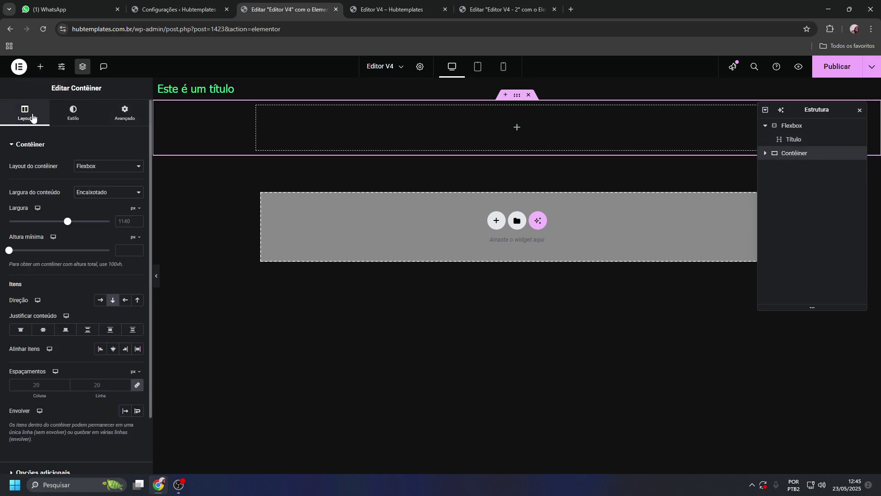
# Set the classic container's CSS ID to titulo in its advanced settings
pyautogui.click(124, 112)
pyautogui.scroll(-5, 83, 373)
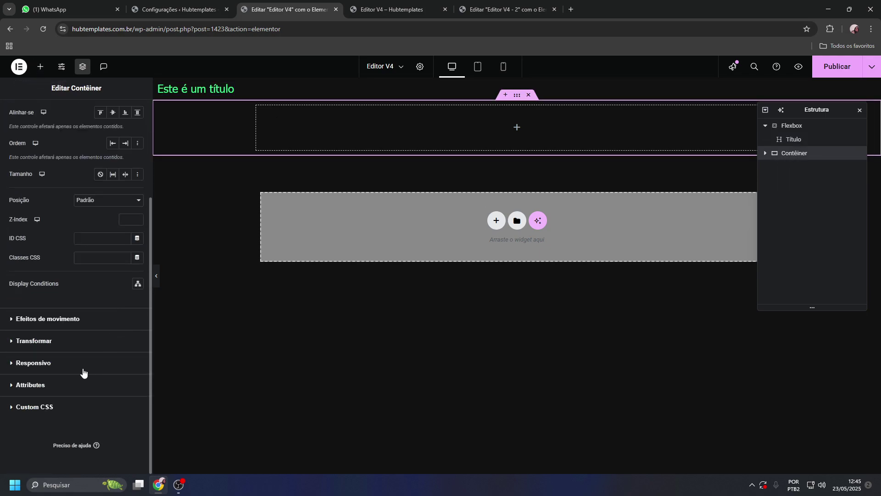
pyautogui.click(89, 237)
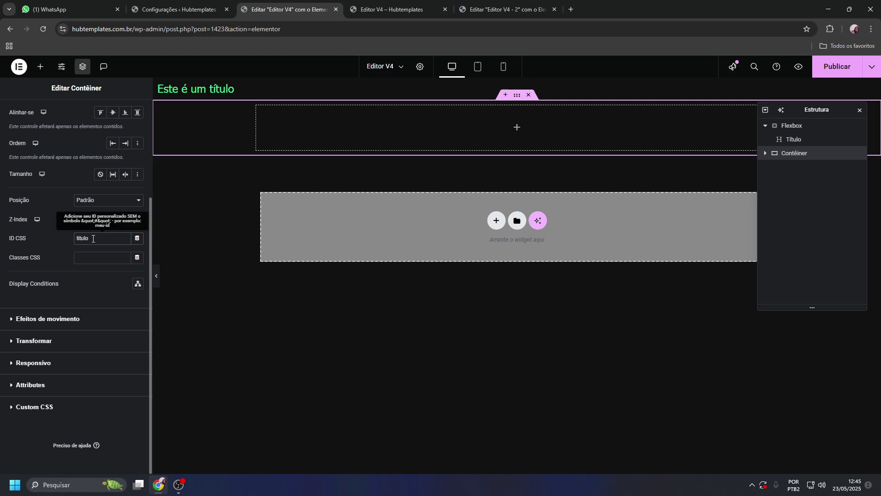
# Move the title from the atomic Flexbox into the classic container and select the container
pyautogui.click(793, 140)
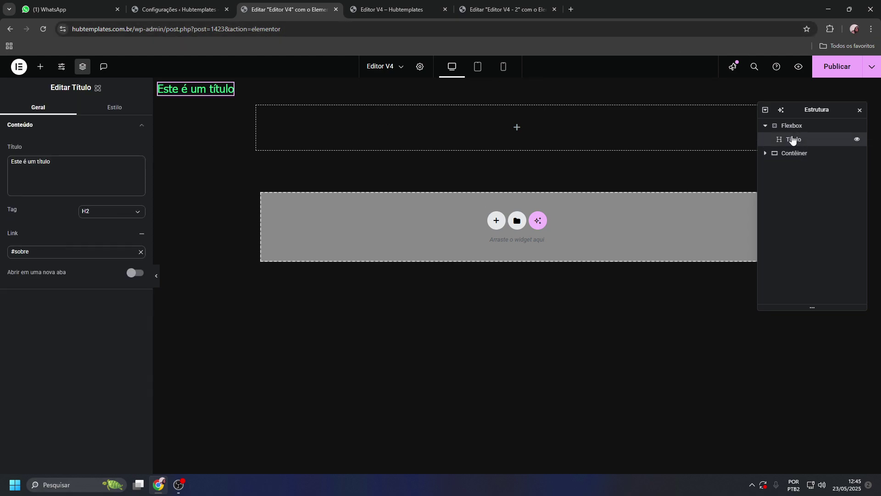
pyautogui.moveTo(794, 140)
pyautogui.mouseDown()
pyautogui.moveTo(794, 163)
pyautogui.moveTo(798, 153)
pyautogui.mouseUp()
pyautogui.click(795, 156)
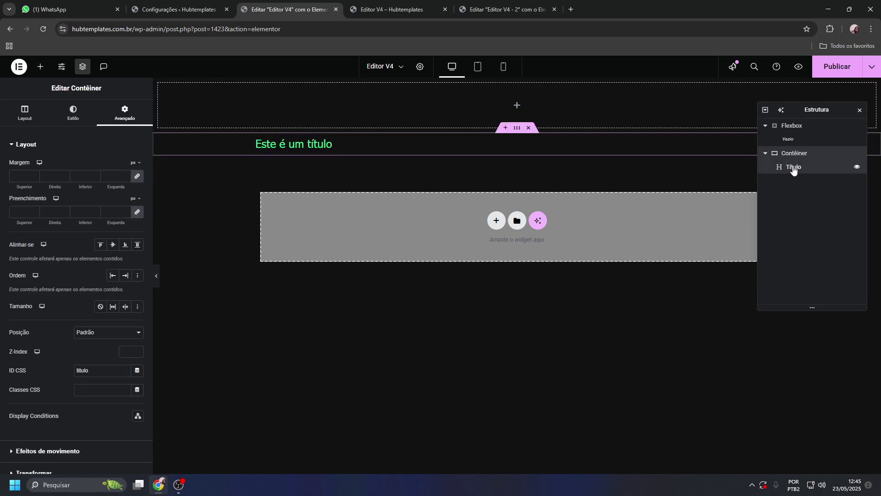
# Rename the classic container holding the title to titulo-wrapper in the structure and go to its CSS ID
pyautogui.click(793, 168)
pyautogui.click(107, 111)
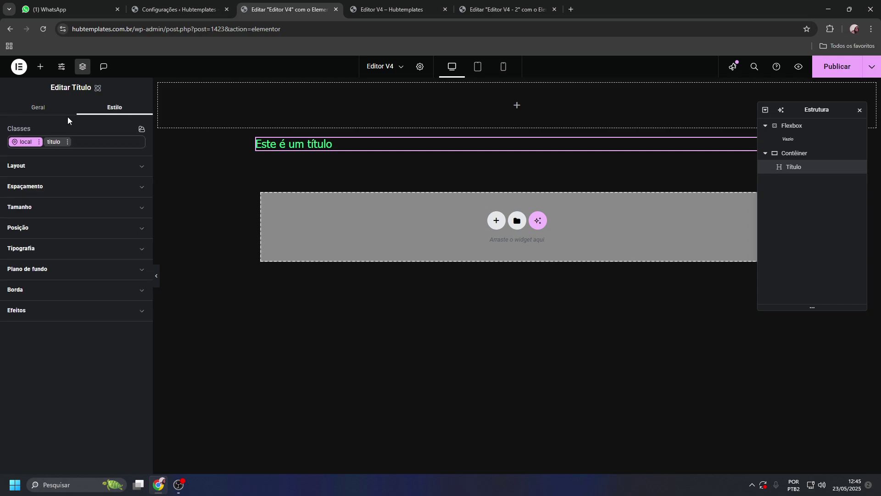
pyautogui.click(795, 157)
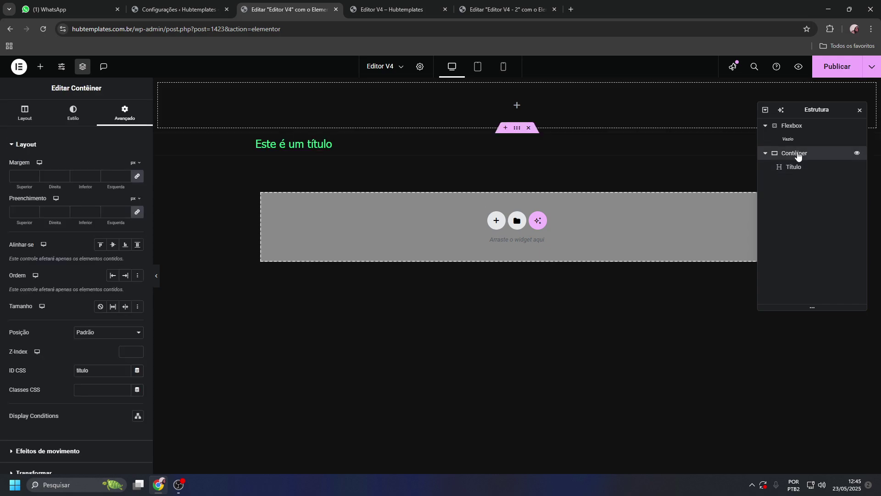
pyautogui.doubleClick(794, 157)
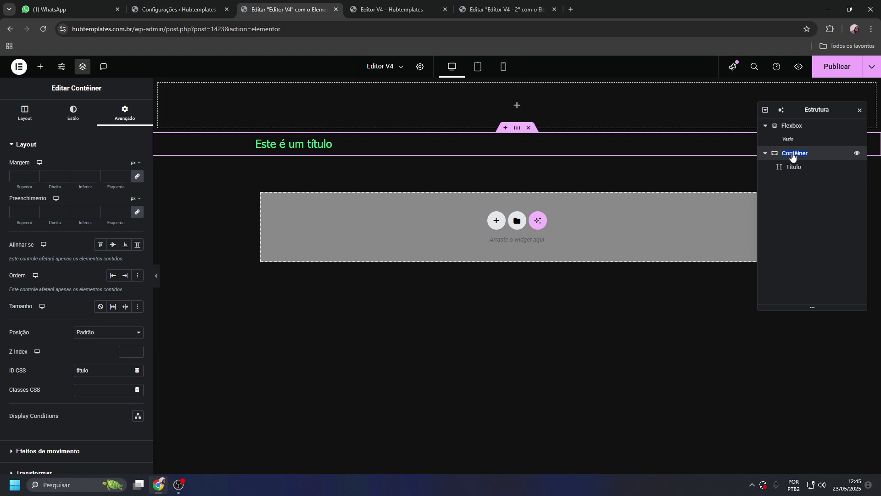
pyautogui.write('titulo-wrapper')
pyautogui.click(793, 167)
pyautogui.click(790, 156)
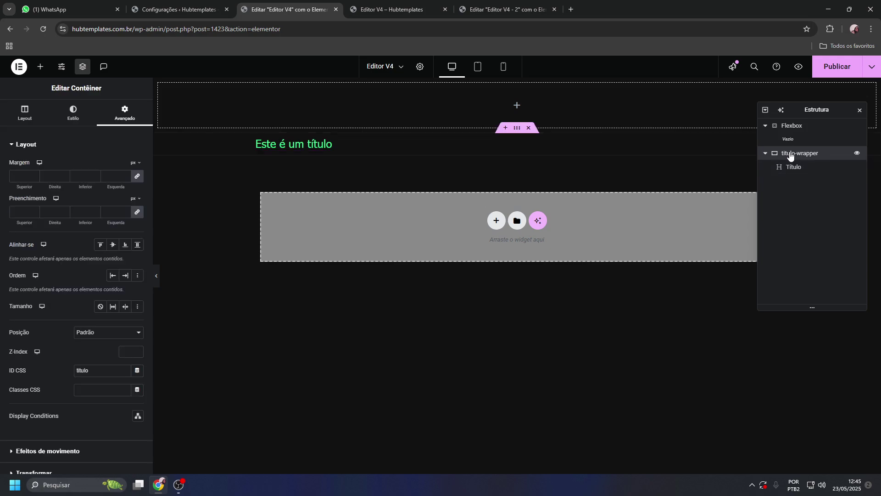
pyautogui.moveTo(91, 371); pyautogui.dragTo(50, 375)
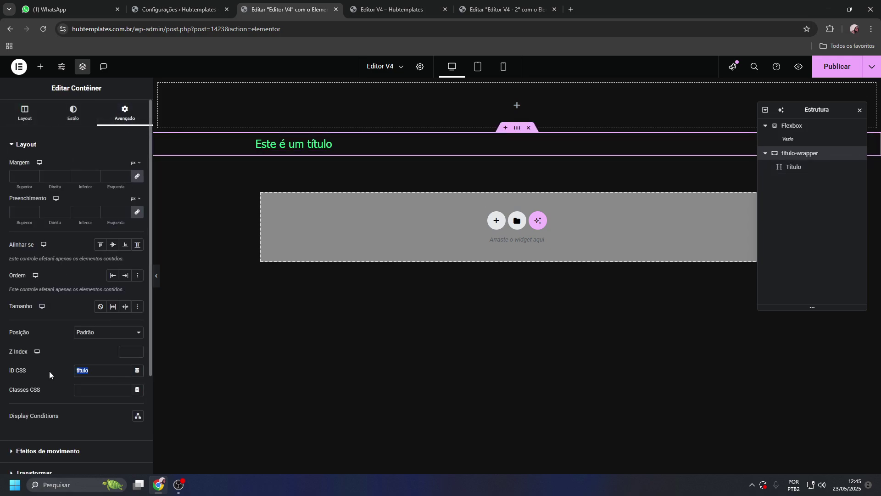
# Publish the page and inspect the title's markup on the live page
pyautogui.click(833, 69)
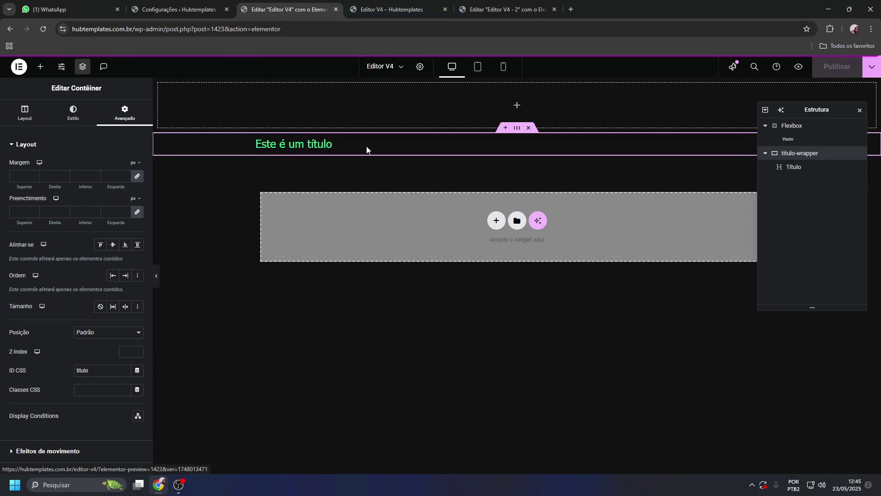
pyautogui.click(394, 9)
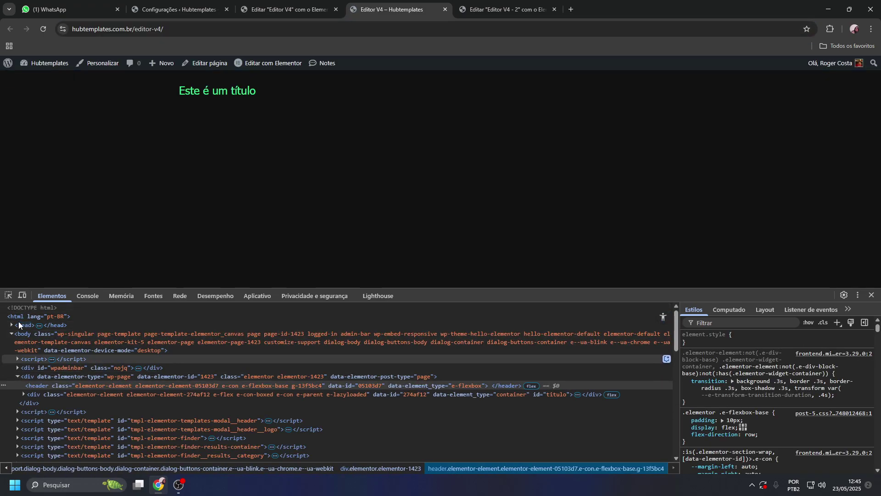
pyautogui.click(8, 295)
pyautogui.click(202, 92)
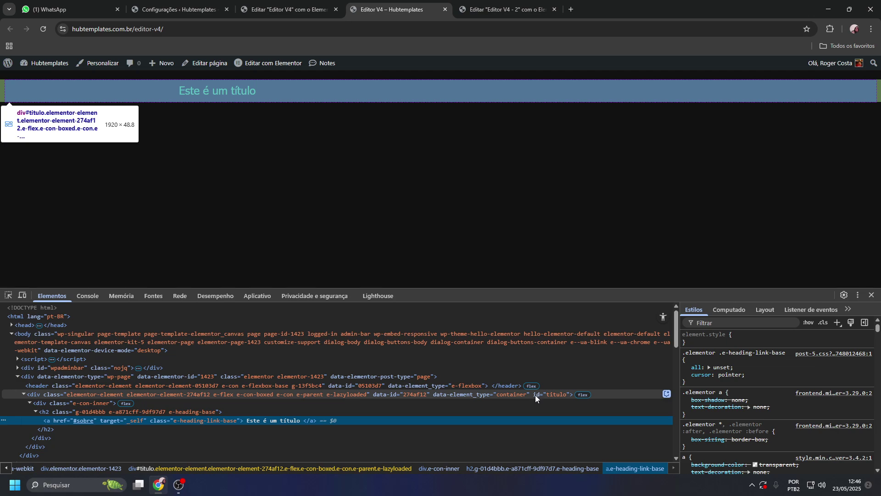
# Try to look up #titulo directly in the browser console
pyautogui.click(84, 297)
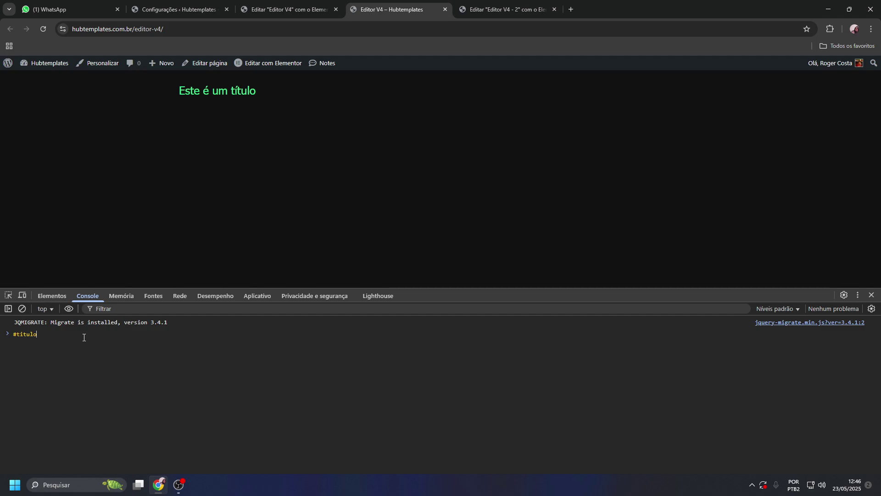
pyautogui.write('#titulo')
pyautogui.press('BackSpace')
pyautogui.press('Return')
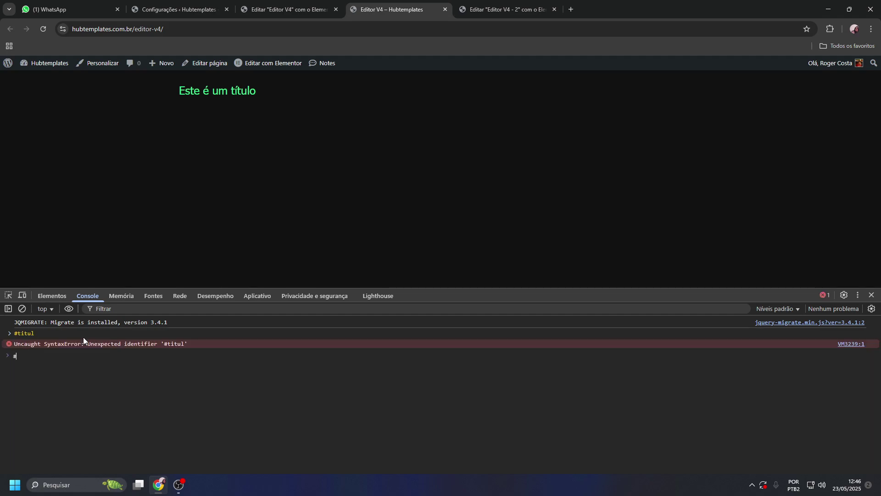
pyautogui.write('#titulo')
pyautogui.press('Return')
# Query the link inside the container by running document.querySelector('#titulo a'); in the console
pyautogui.write('document.qi')
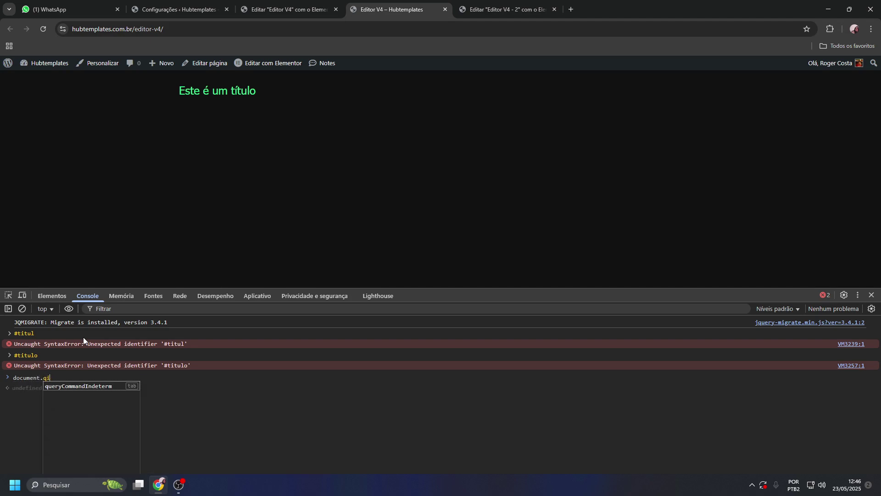
pyautogui.press('BackSpace')
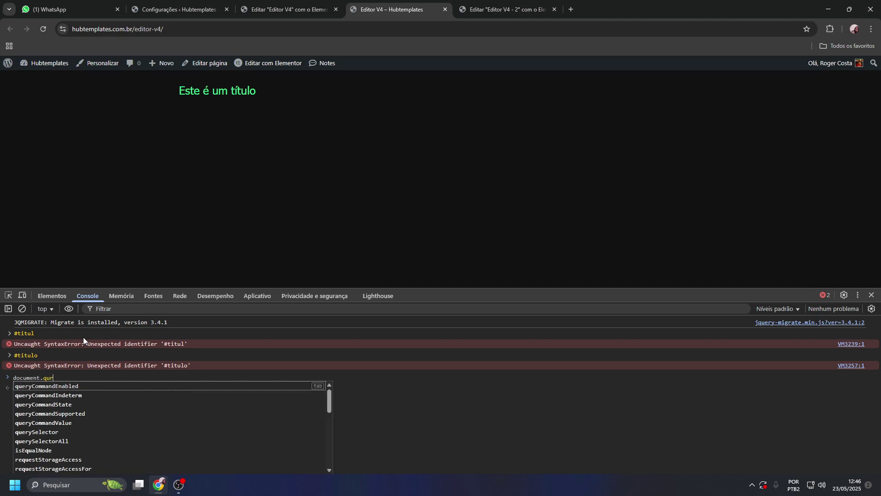
pyautogui.write('ue')
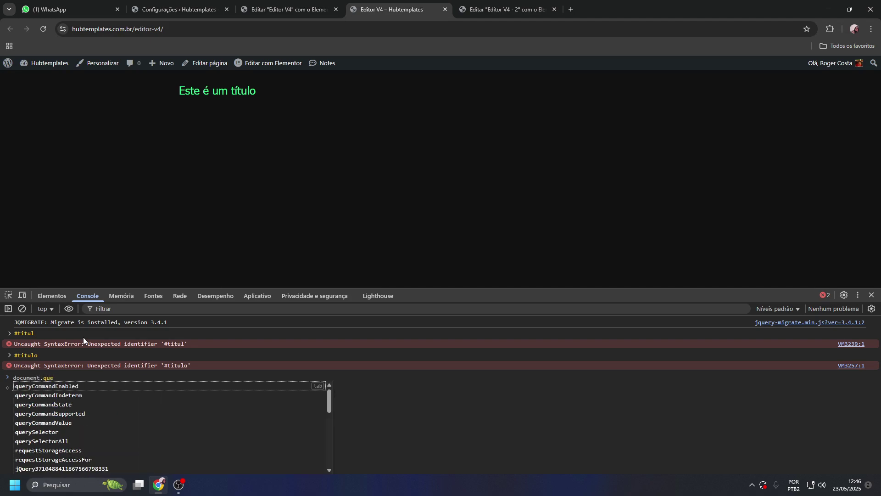
pyautogui.write('rySelector')
pyautogui.write("('#'")
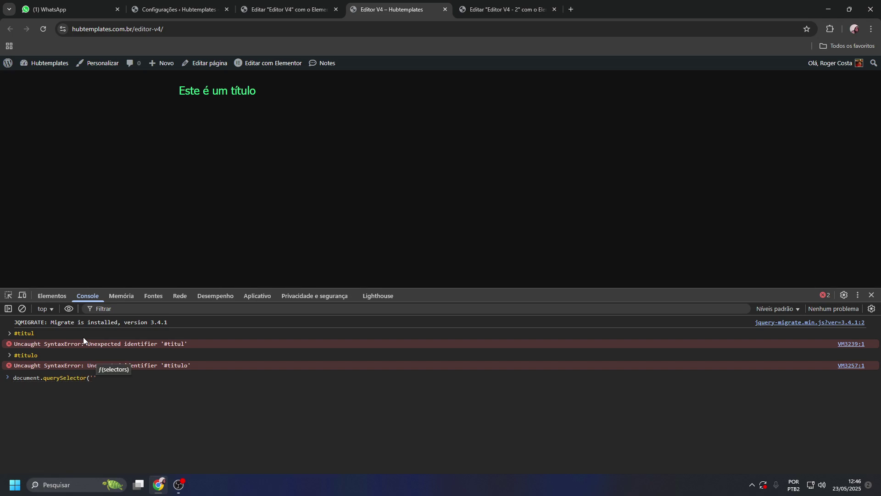
pyautogui.write(');')
pyautogui.press('Left')
pyautogui.press('Left')
pyautogui.press('Left')
pyautogui.write('#titulo')
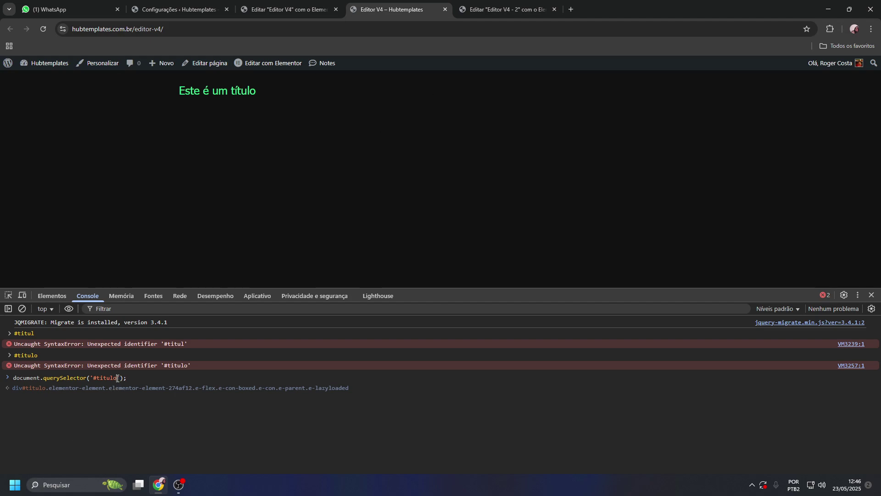
pyautogui.write('a')
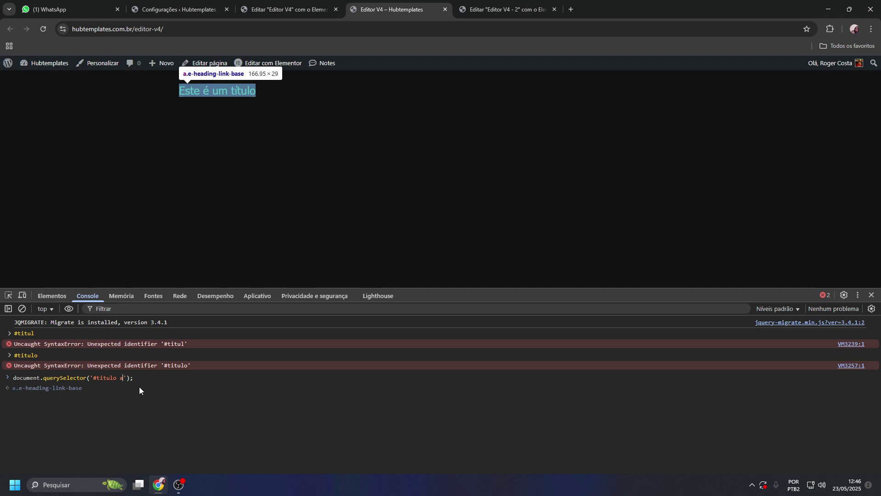
pyautogui.press('Return')
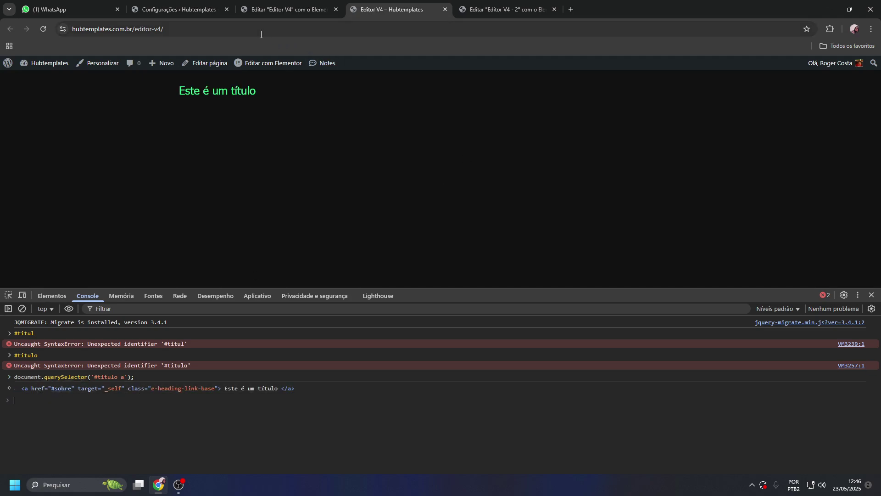
# Compare the title's element markup on the live page with its style and general settings in the editor
pyautogui.click(291, 7)
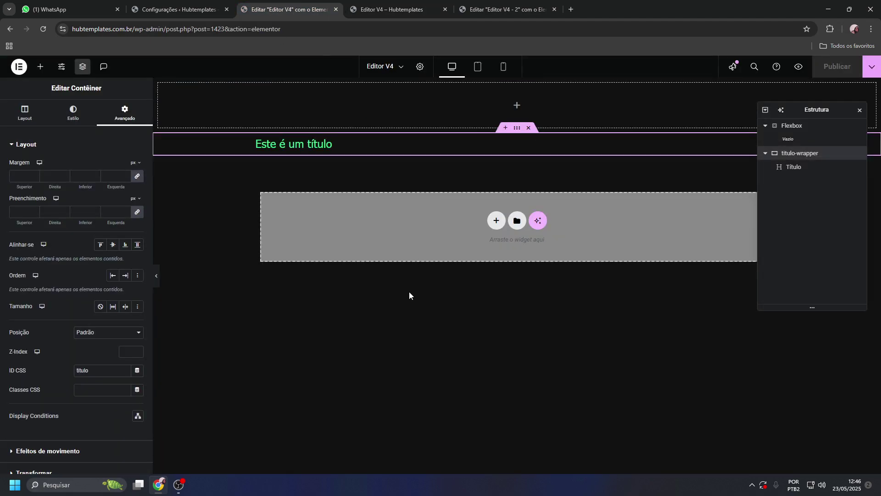
pyautogui.click(379, 9)
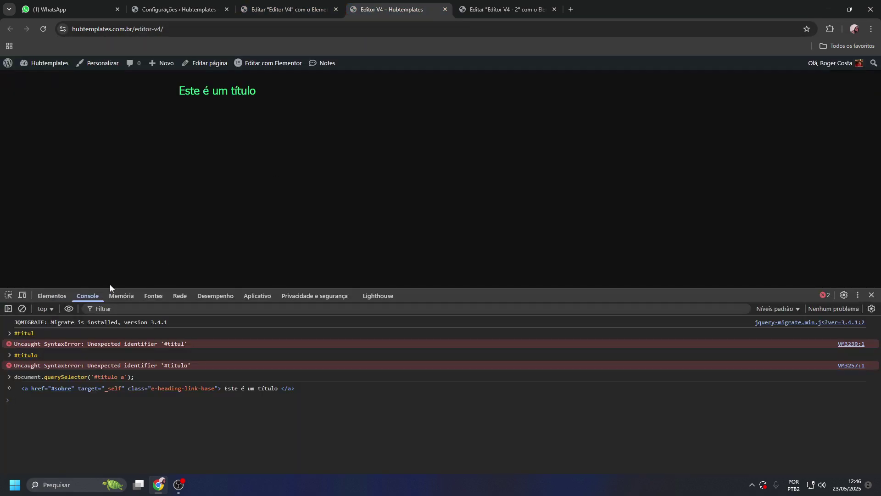
pyautogui.click(54, 296)
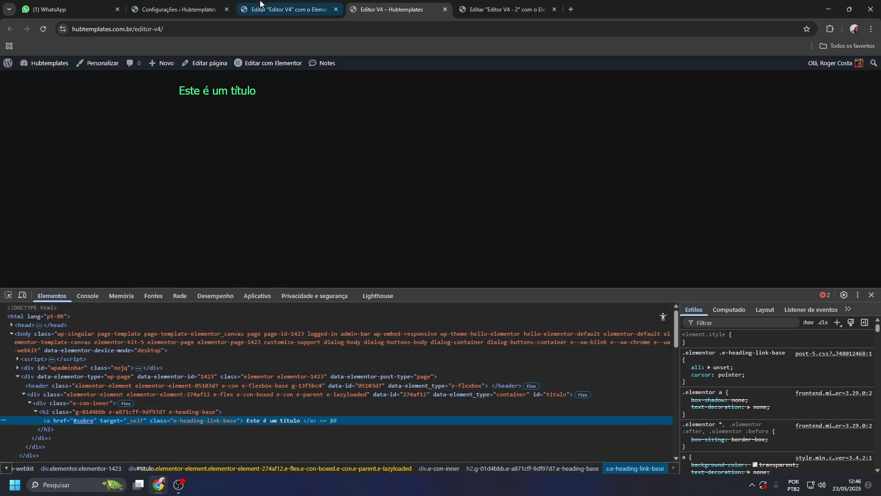
pyautogui.click(271, 12)
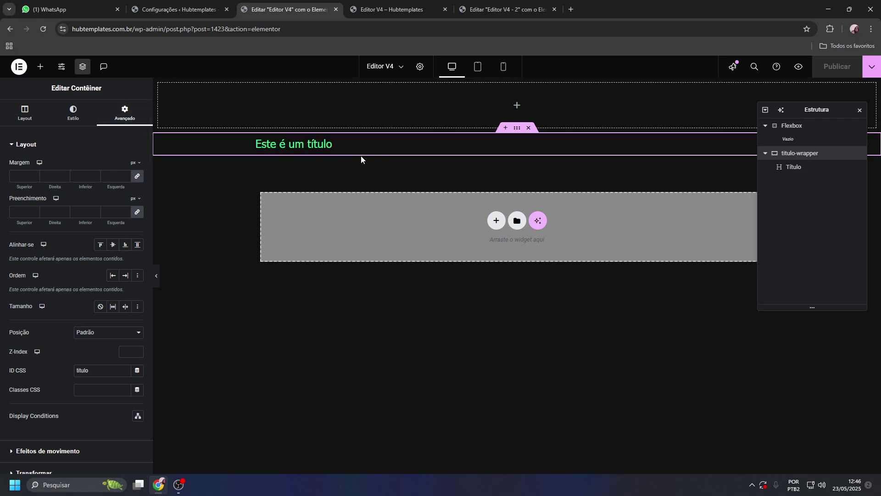
pyautogui.click(301, 150)
pyautogui.click(112, 109)
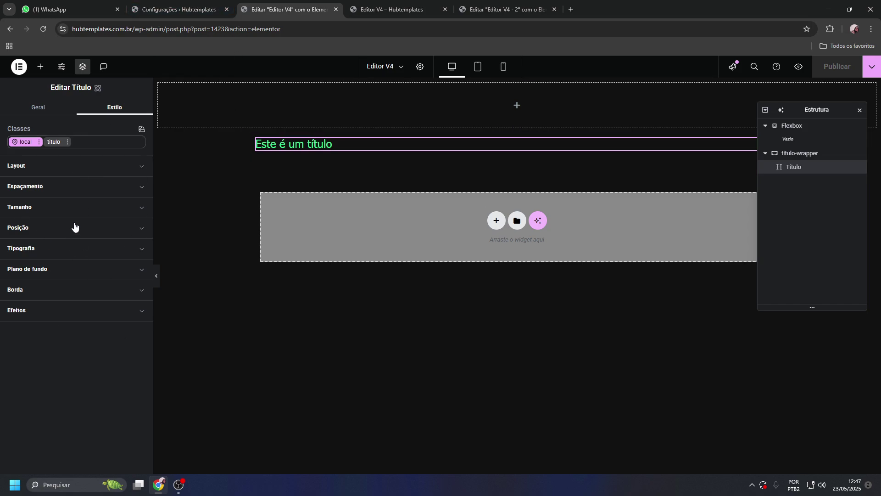
pyautogui.click(36, 109)
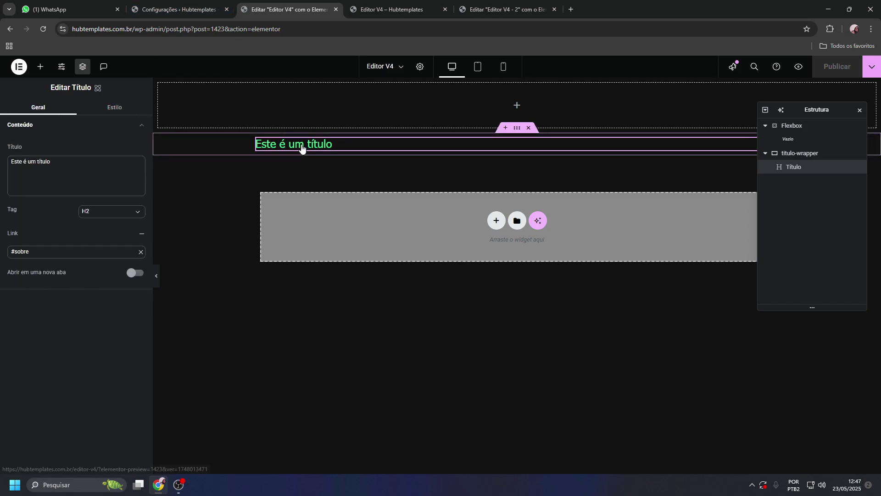
pyautogui.click(56, 167)
pyautogui.doubleClick(55, 167)
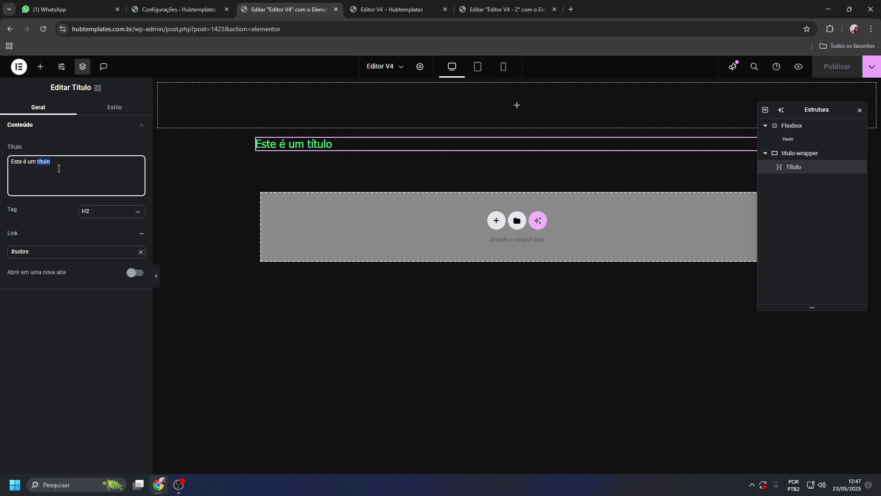
pyautogui.hotkey('ctrl', 'a')
pyautogui.click(331, 145)
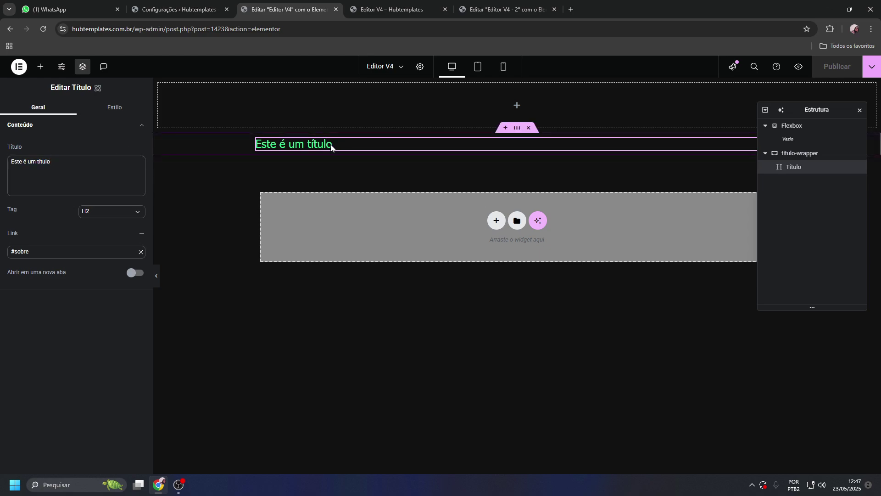
pyautogui.click(86, 166)
pyautogui.hotkey('ctrl', 'a')
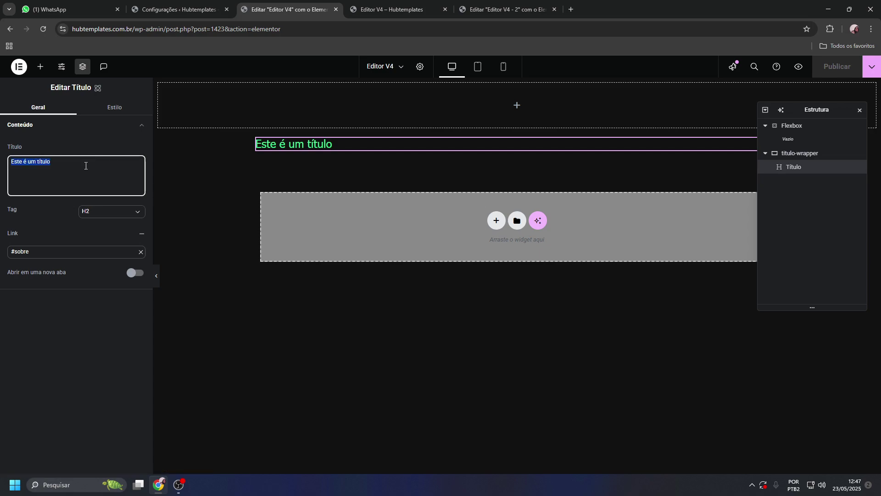
pyautogui.click(86, 168)
pyautogui.write('<')
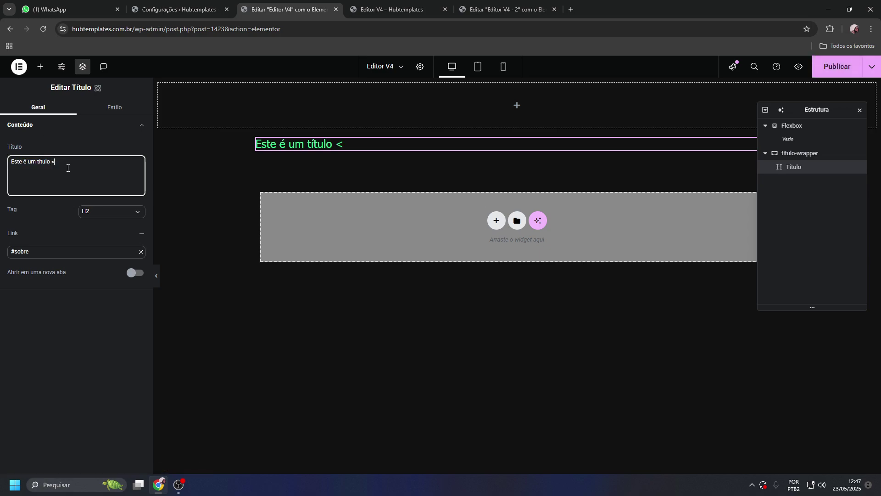
pyautogui.write('span>')
pyautogui.press('BackSpace')
pyautogui.press('BackSpace')
pyautogui.press('BackSpace')
pyautogui.press('BackSpace')
pyautogui.press('BackSpace')
# Wrap the word "título" in the title text with <span style="color: red"> and a closing </span>
pyautogui.write('<span s')
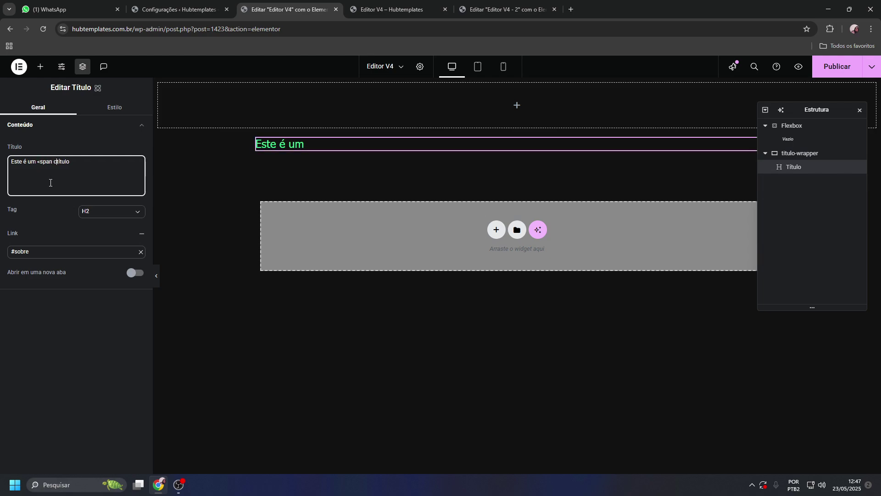
pyautogui.write('tyle="color: red"')
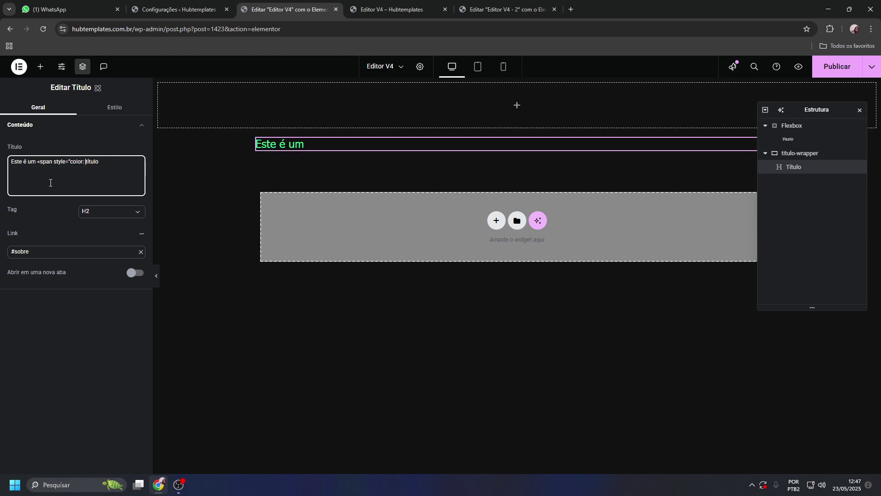
pyautogui.write('>título </span')
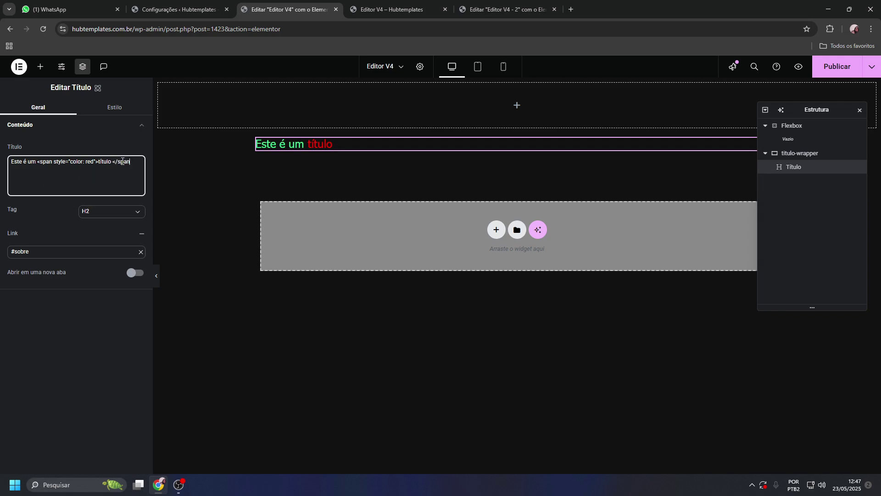
pyautogui.write('>')
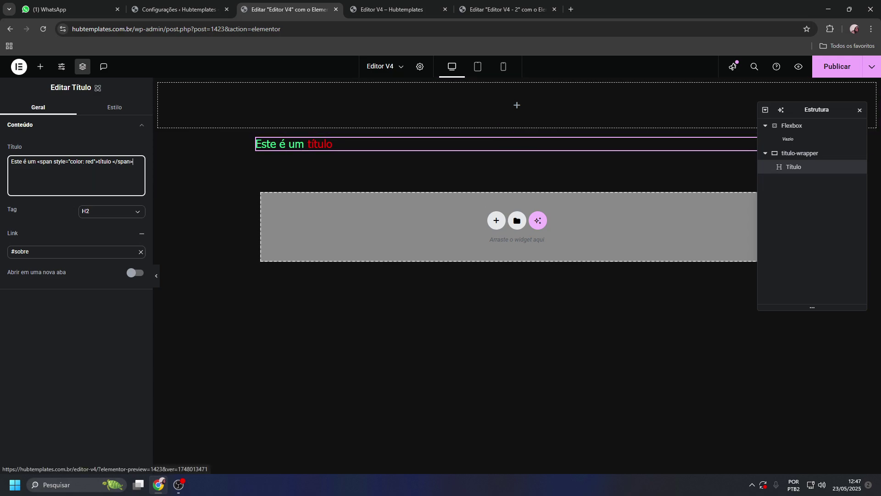
# Publish the page with the span in the title, check the live page's markup and return to the editor
pyautogui.tripleClick(65, 161)
pyautogui.click(837, 69)
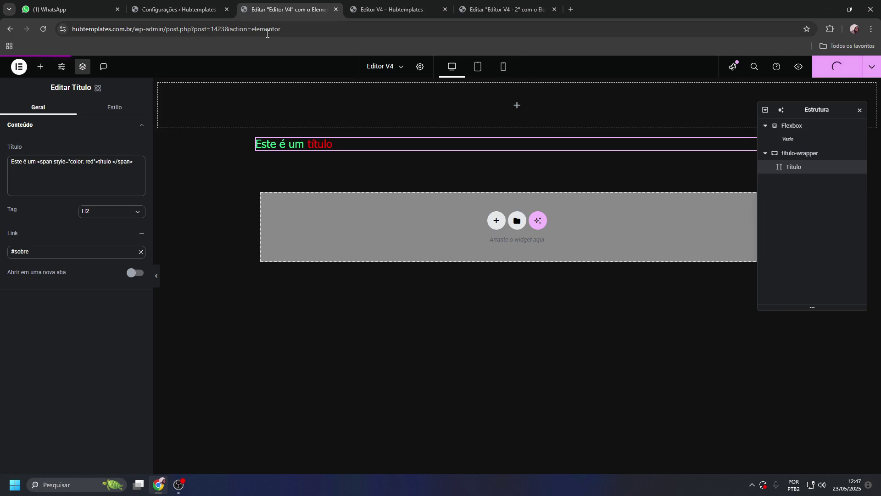
pyautogui.moveTo(396, 11)
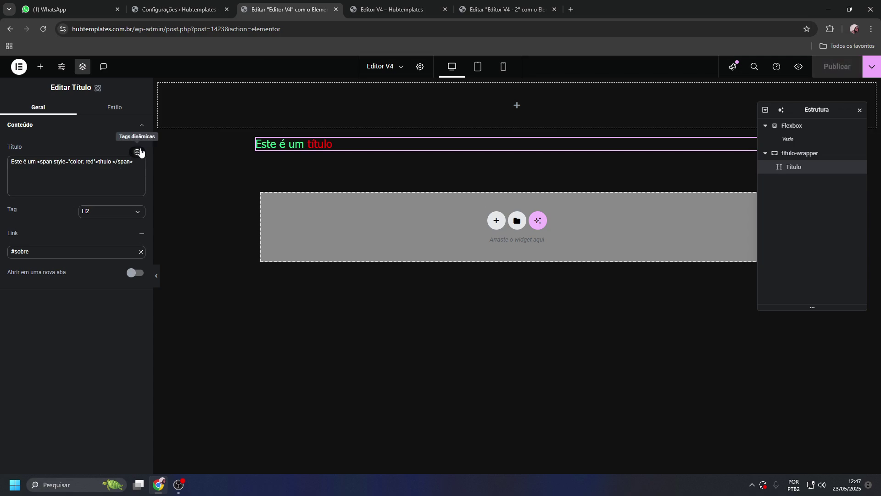
pyautogui.click(390, 9)
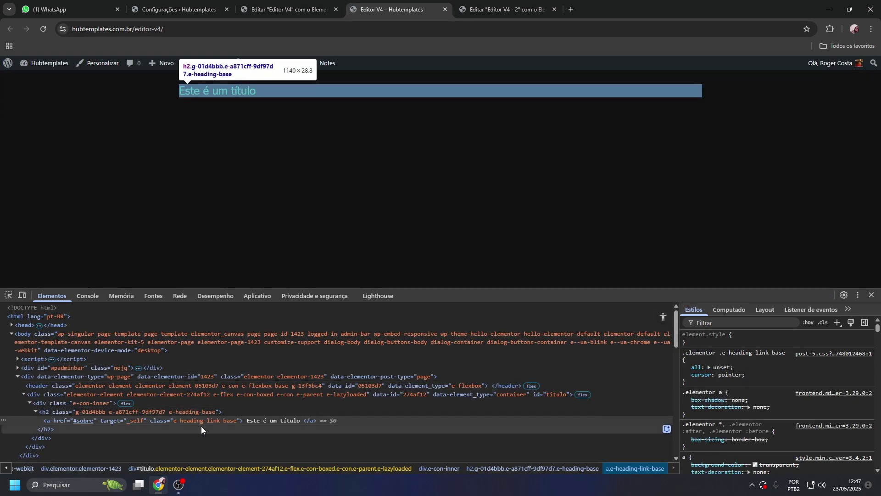
pyautogui.click(289, 10)
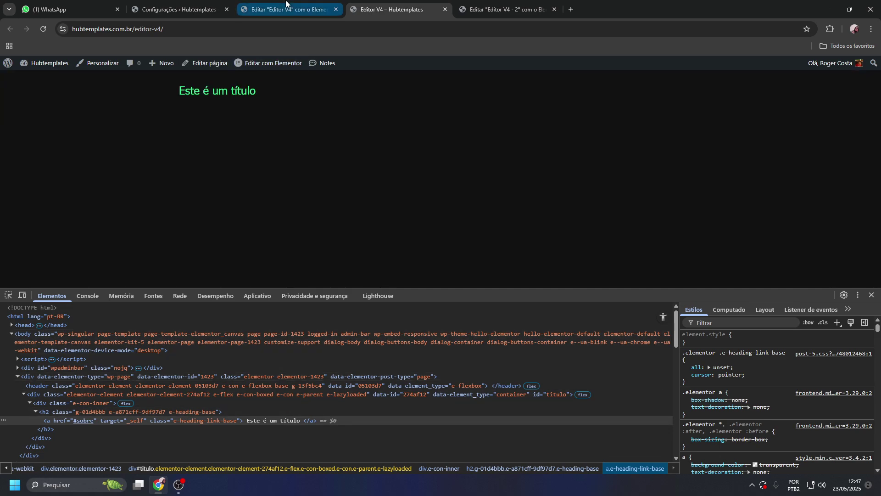
# Replace the span tags around "título" in the title text with <b> and </b>, removing the color style
pyautogui.tripleClick(45, 164)
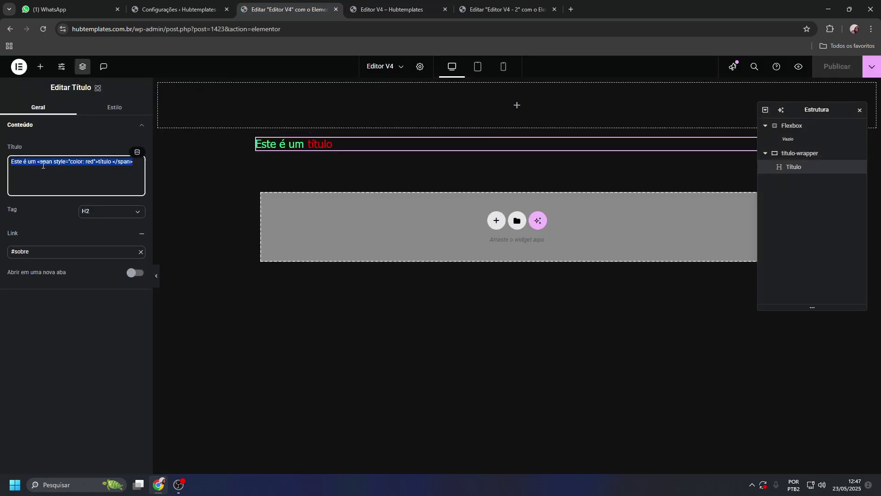
pyautogui.doubleClick(44, 164)
pyautogui.click(73, 163)
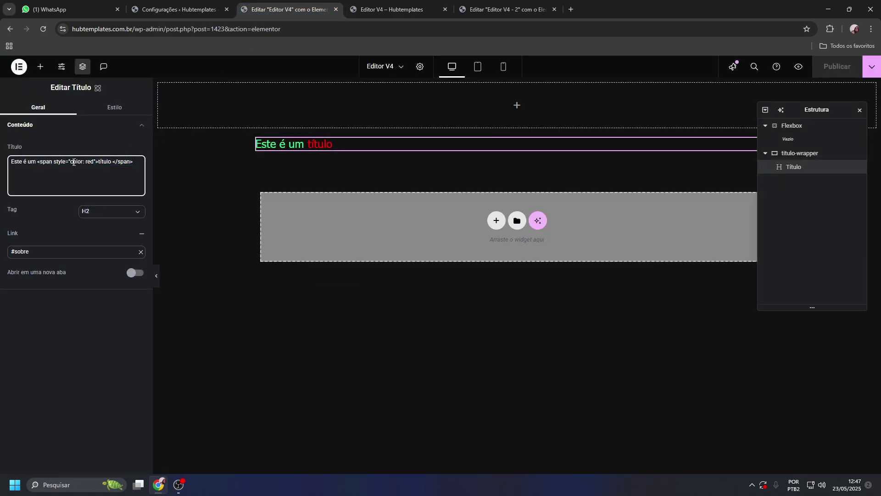
pyautogui.doubleClick(125, 163)
pyautogui.write('b')
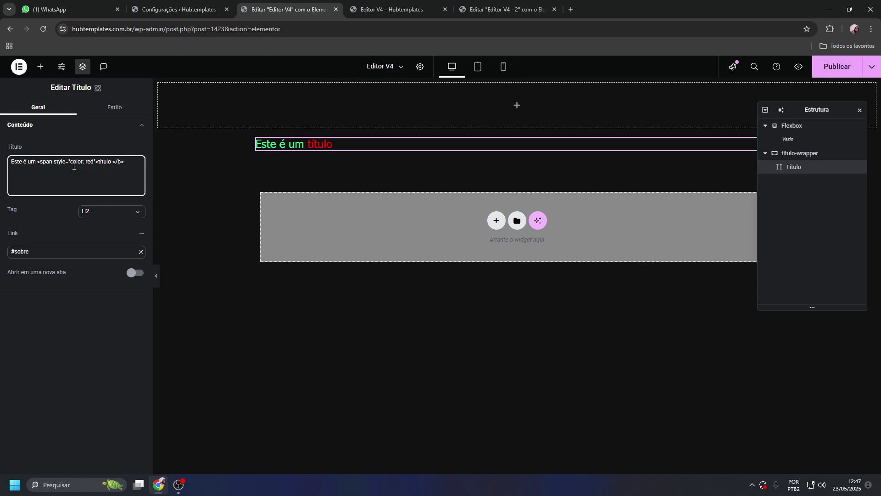
pyautogui.doubleClick(46, 164)
pyautogui.write('b')
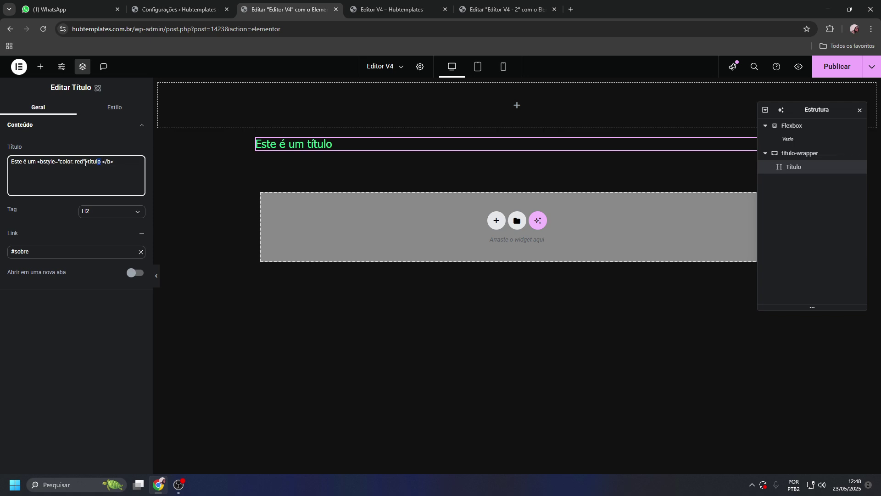
pyautogui.moveTo(86, 163); pyautogui.dragTo(58, 163)
pyautogui.press('BackSpace')
pyautogui.doubleClick(46, 163)
pyautogui.press('BackSpace')
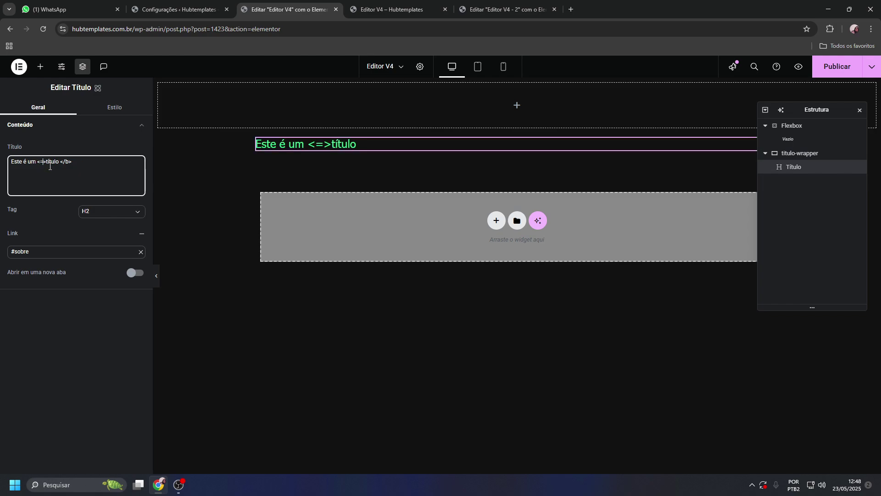
pyautogui.press('BackSpace')
pyautogui.write('b')
# Publish the page with the bold tag, reload the live page to check the title and return to the editor
pyautogui.click(837, 66)
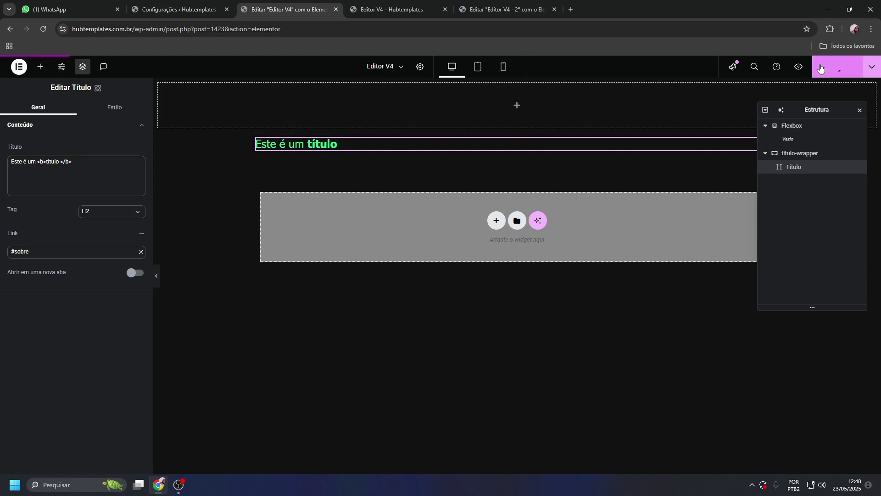
pyautogui.click(47, 163)
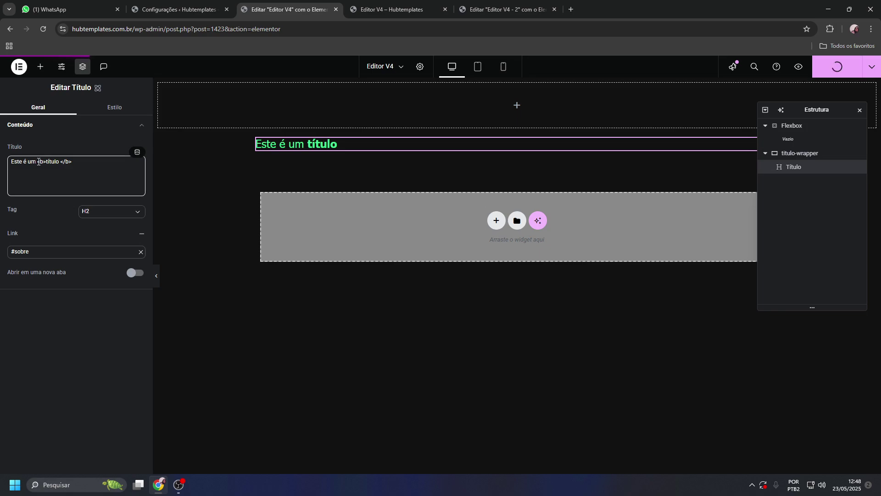
pyautogui.click(362, 13)
pyautogui.press('F5')
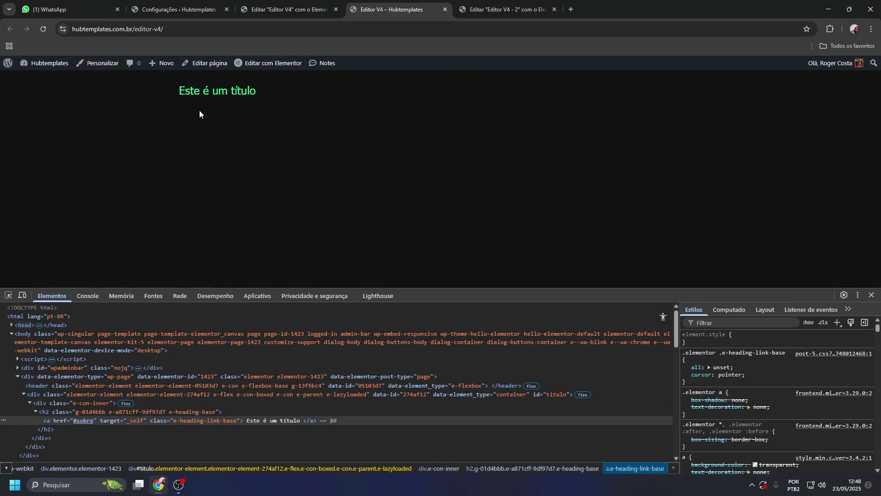
pyautogui.click(289, 10)
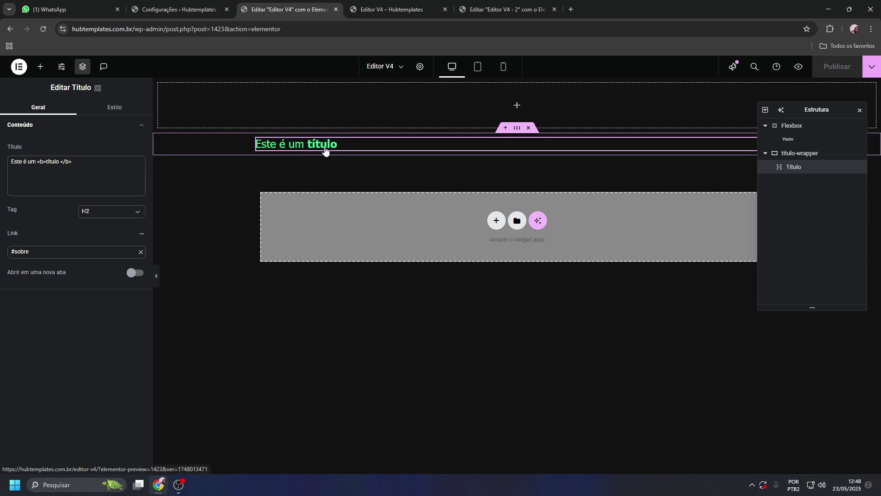
# Duplicate the title and move one copy into the empty Flexbox in the page structure
pyautogui.hotkey('ctrl', 'd')
pyautogui.click(792, 153)
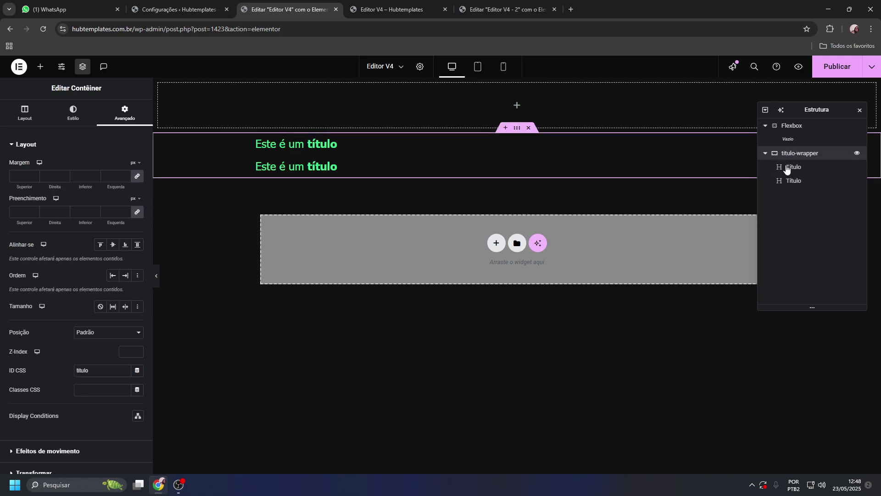
pyautogui.click(790, 168)
pyautogui.click(790, 179)
pyautogui.moveTo(789, 178); pyautogui.dragTo(790, 137)
# Delete the titulo-wrapper container and duplicate the title inside the Flexbox
pyautogui.click(790, 154)
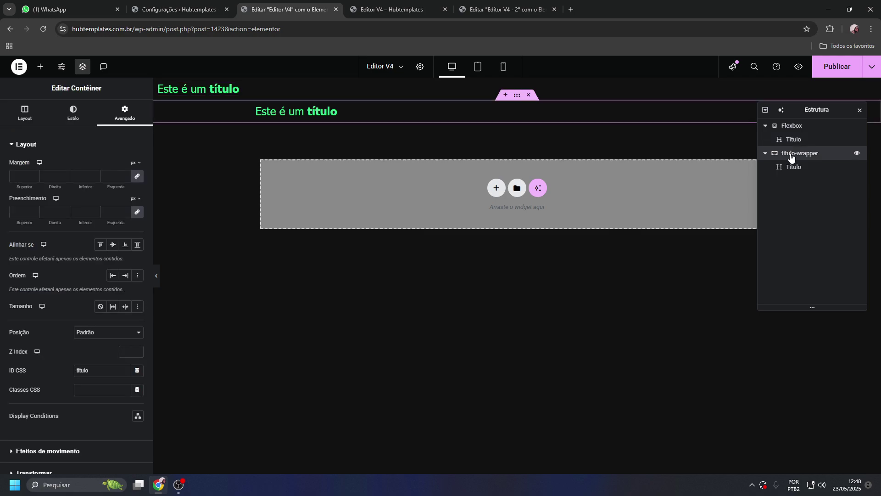
pyautogui.press('Delete')
pyautogui.click(790, 142)
pyautogui.hotkey('ctrl', 'd')
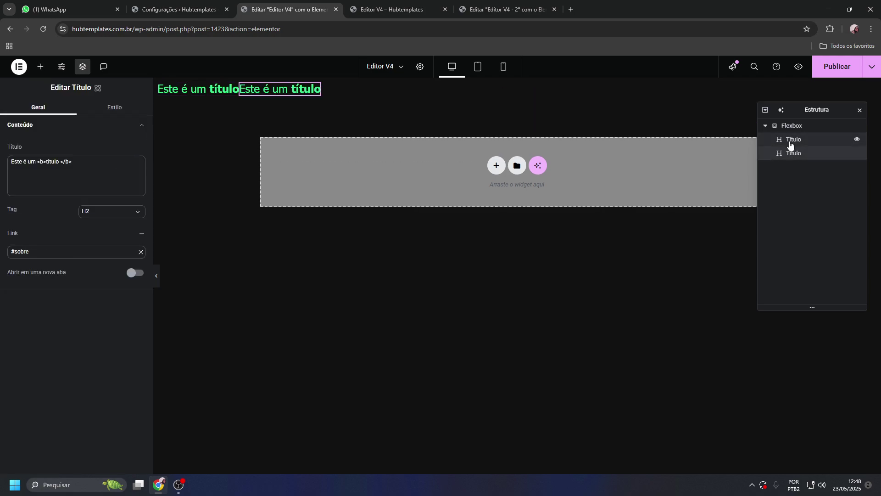
# Set the Flexbox's layout direction to row (Linha) after trying column (Coluna)
pyautogui.click(790, 125)
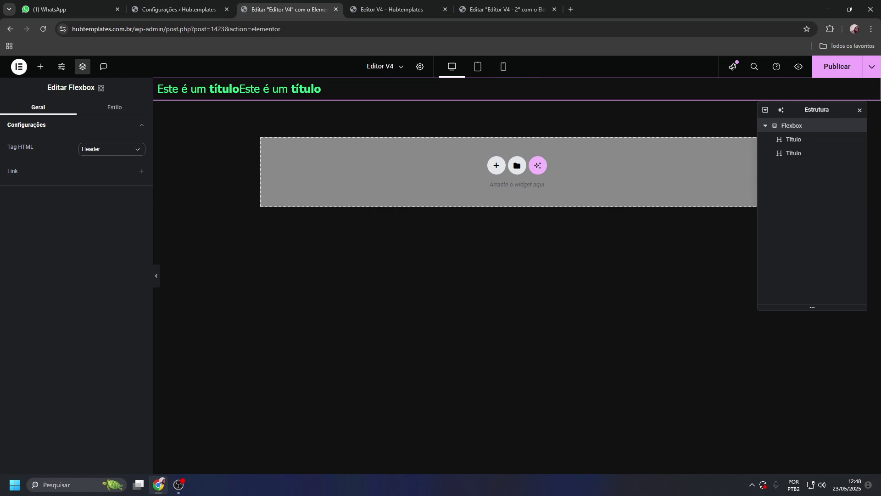
pyautogui.click(102, 112)
pyautogui.click(52, 168)
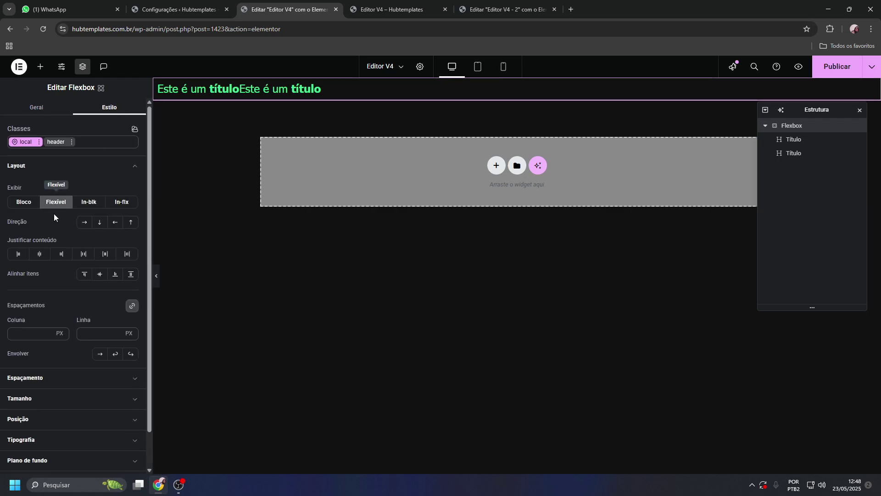
pyautogui.click(84, 224)
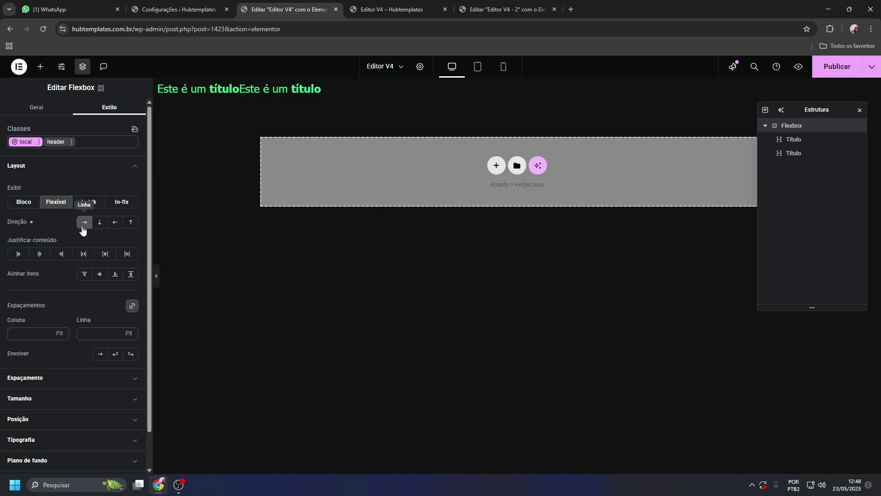
pyautogui.click(83, 227)
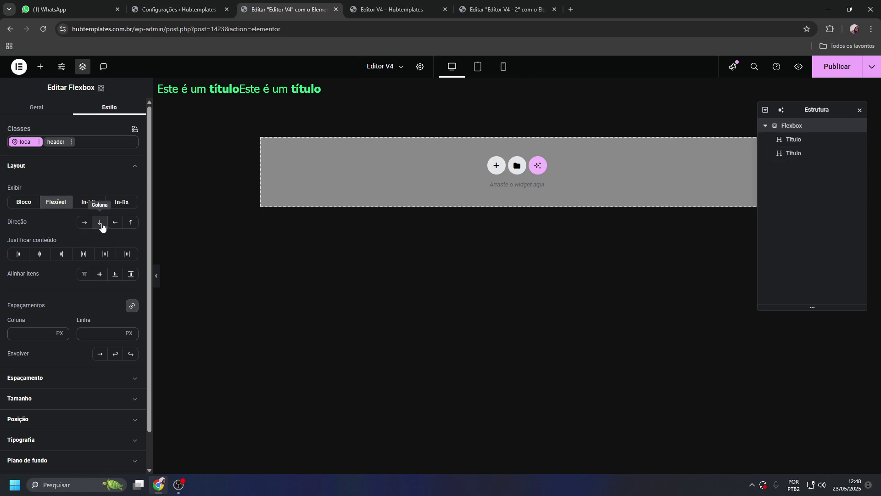
pyautogui.click(100, 223)
pyautogui.click(84, 225)
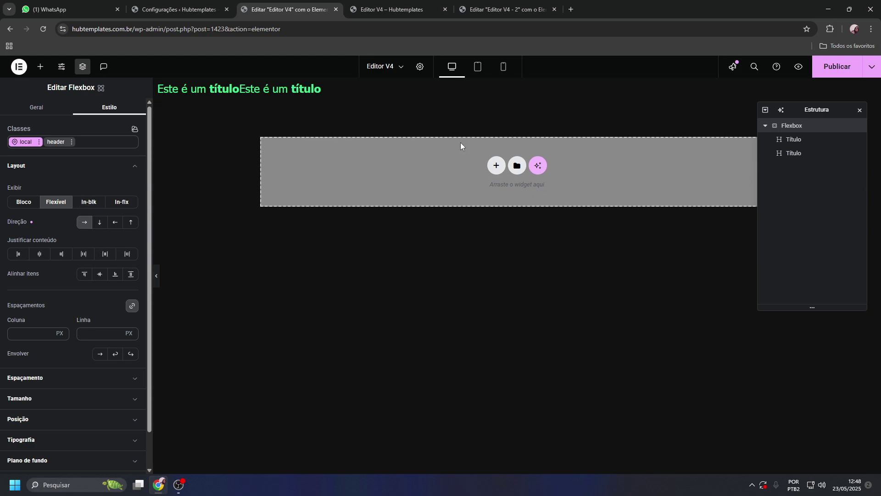
# Replace the second title's text with "titulo"
pyautogui.click(794, 153)
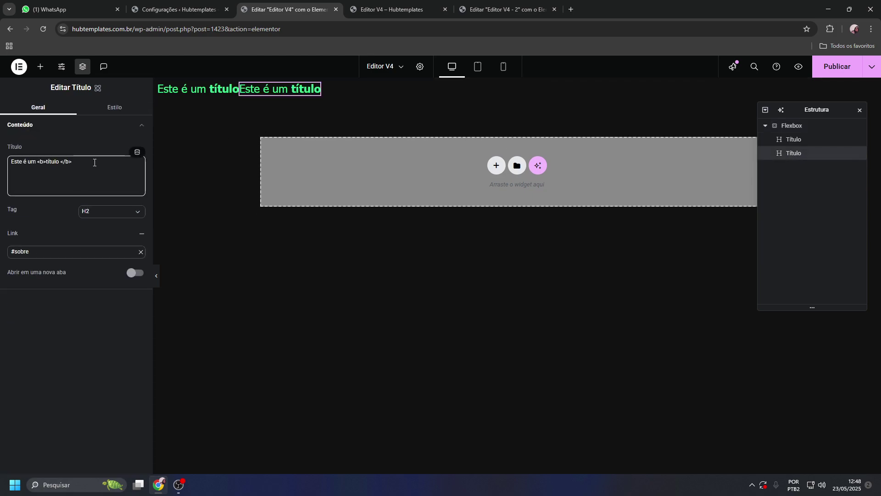
pyautogui.moveTo(92, 161); pyautogui.dragTo(2, 150)
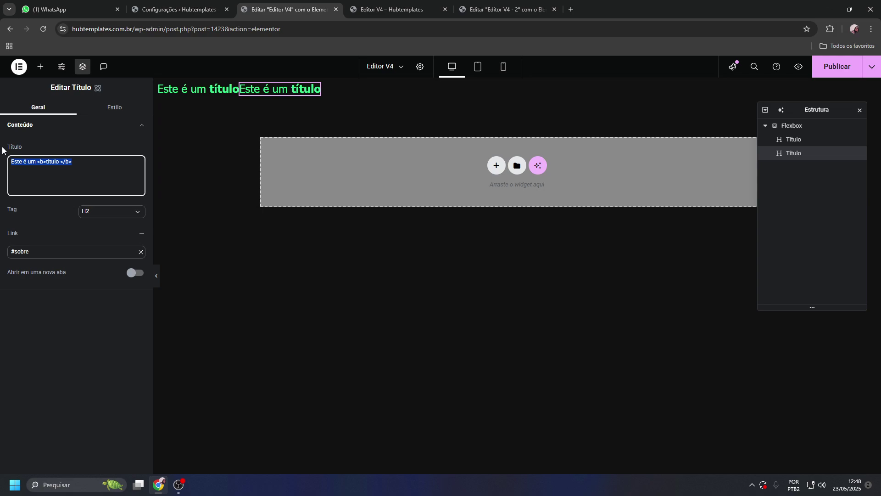
pyautogui.press('BackSpace')
pyautogui.write('ttulo')
pyautogui.press('BackSpace')
pyautogui.press('BackSpace')
pyautogui.press('BackSpace')
pyautogui.press('BackSpace')
pyautogui.press('BackSpace')
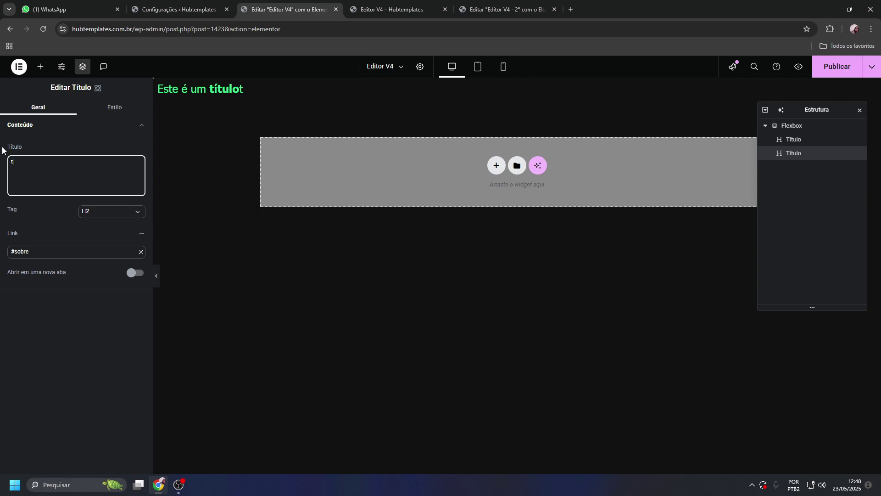
pyautogui.write('título')
# Remove the bold-tagged word from the first title so its text reads "Este é um"
pyautogui.click(776, 143)
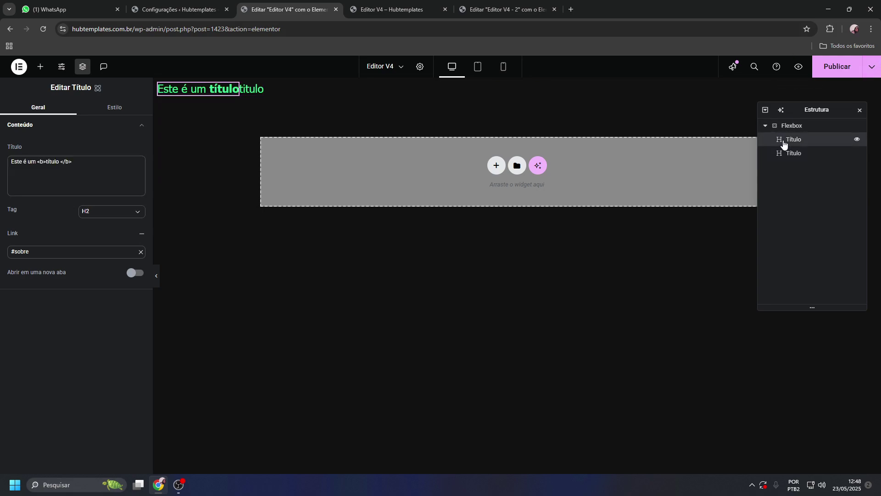
pyautogui.hotkey('ctrl', 'shift', 'Left')
pyautogui.hotkey('ctrl', 'shift', 'Left')
pyautogui.hotkey('ctrl', 'shift', 'Left')
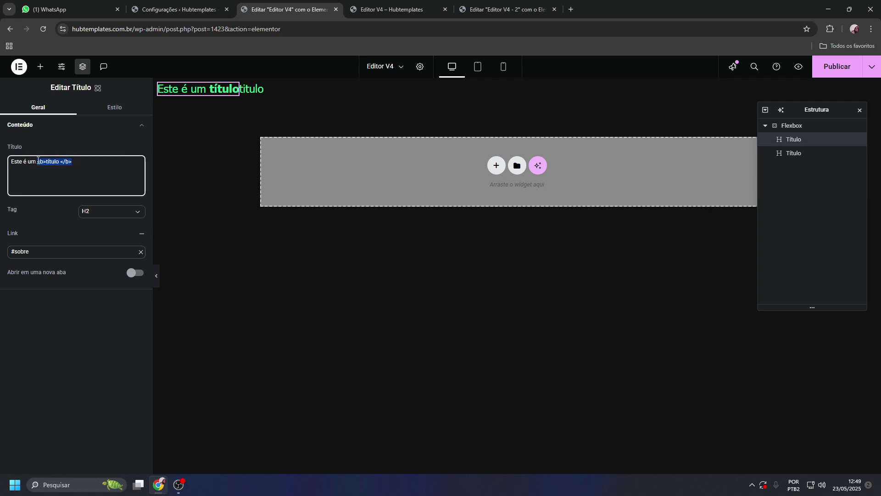
pyautogui.press('BackSpace')
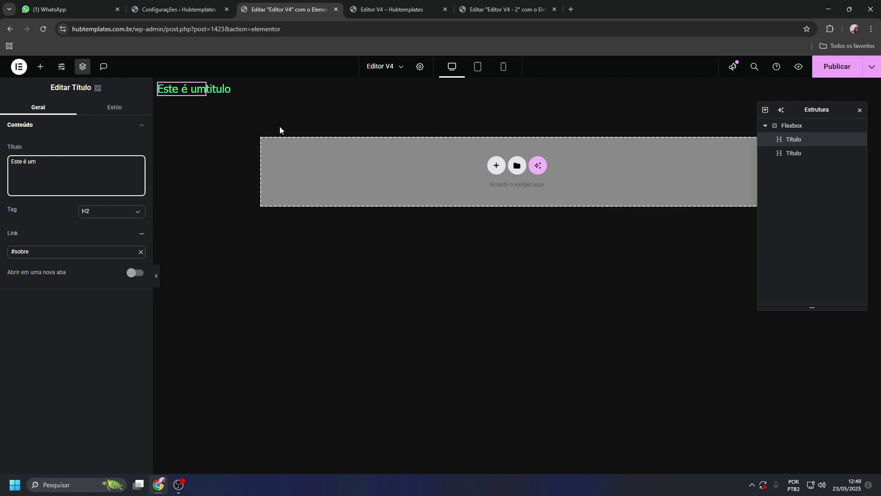
# Set the Flexbox's column and row gaps to 4 px in its layout style
pyautogui.click(785, 127)
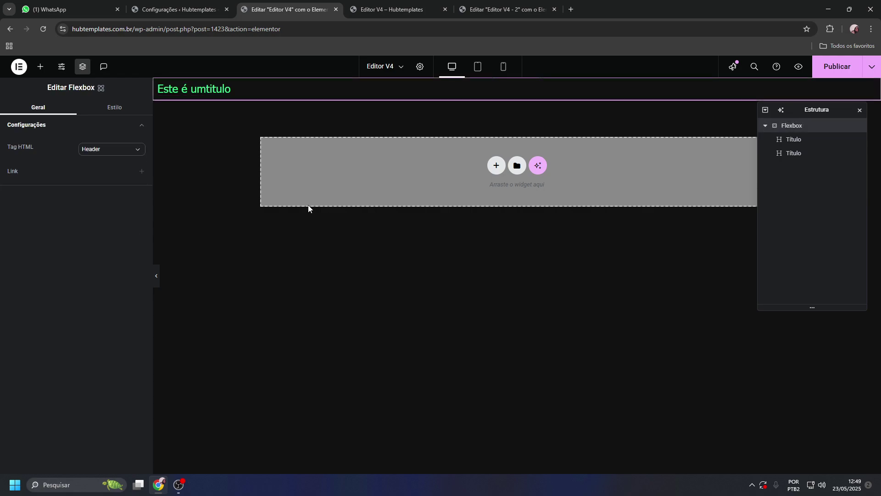
pyautogui.click(108, 112)
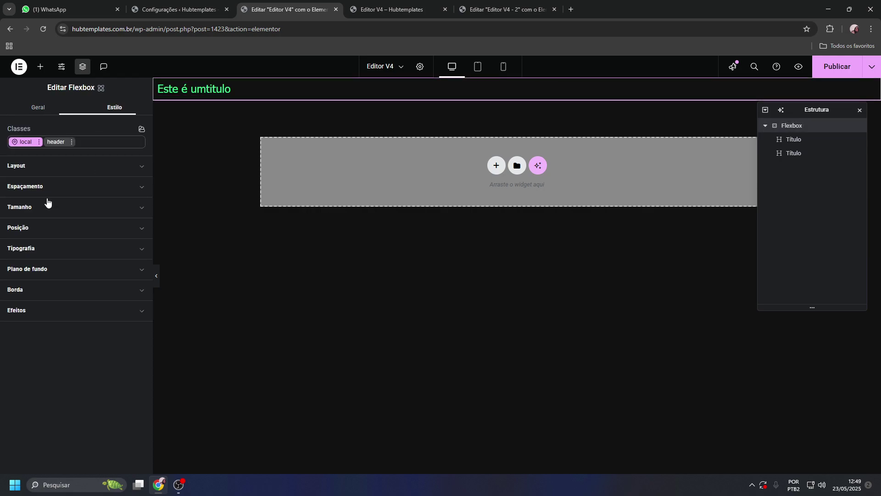
pyautogui.click(49, 166)
pyautogui.click(32, 332)
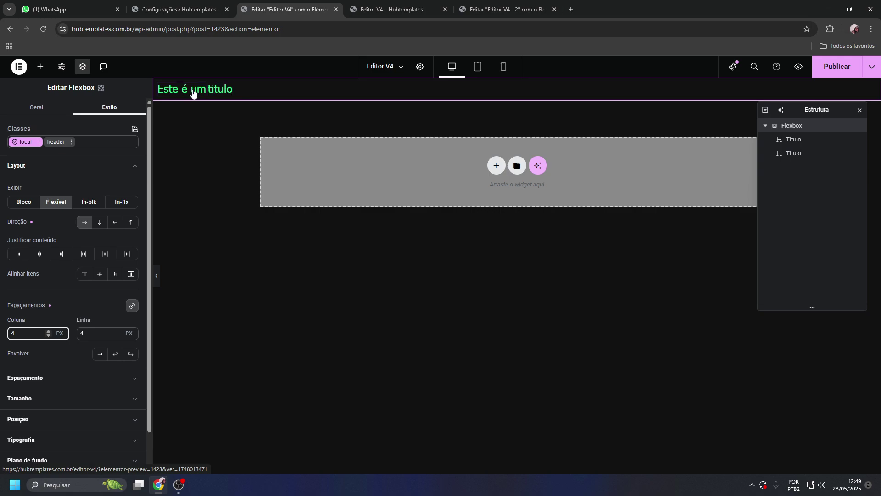
# Set the second title's font weight to 600 - Semi negrito in its typography style
pyautogui.click(216, 91)
pyautogui.click(115, 109)
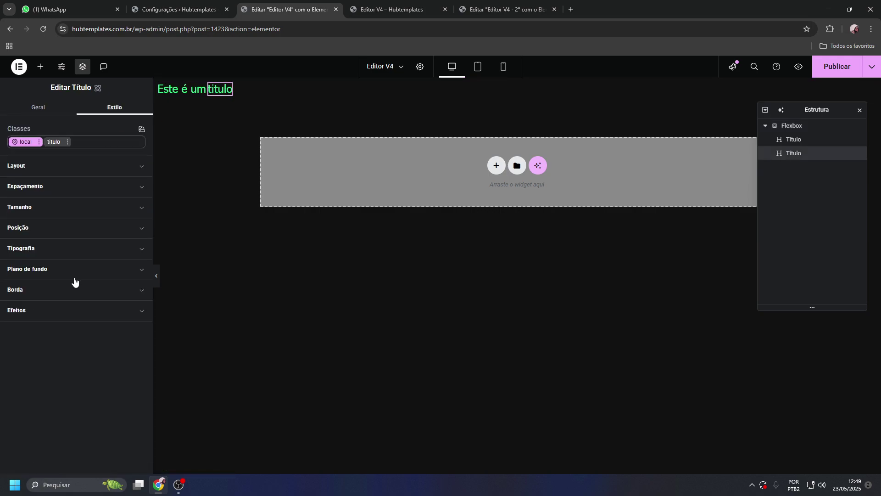
pyautogui.click(37, 248)
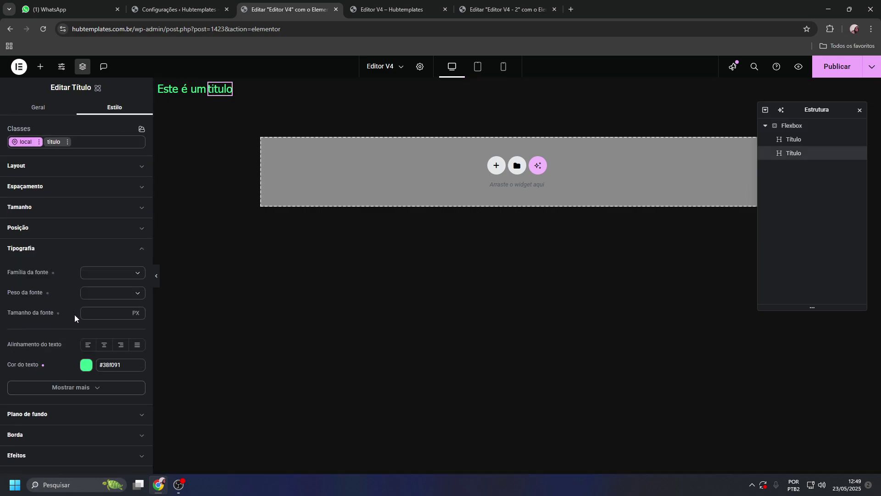
pyautogui.click(101, 293)
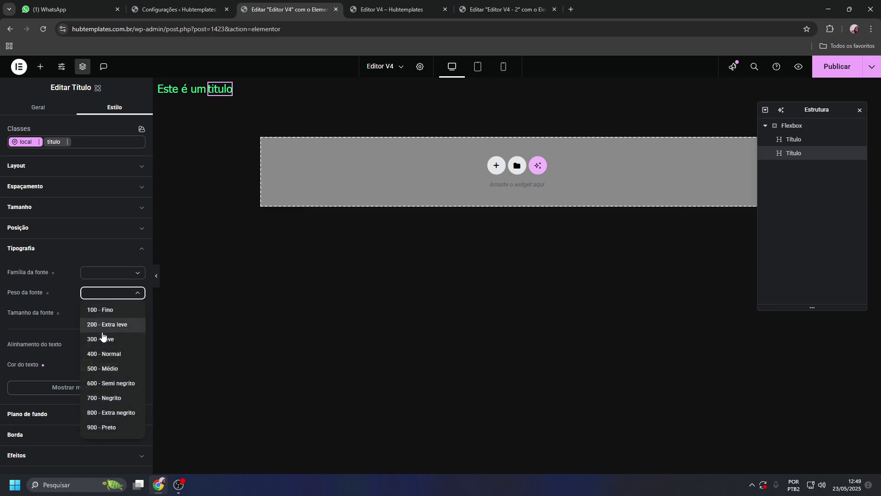
pyautogui.click(102, 369)
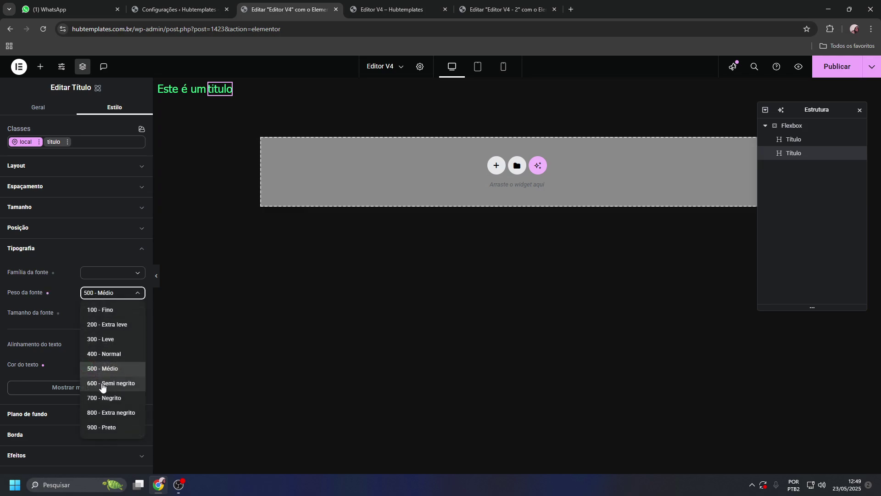
pyautogui.click(102, 384)
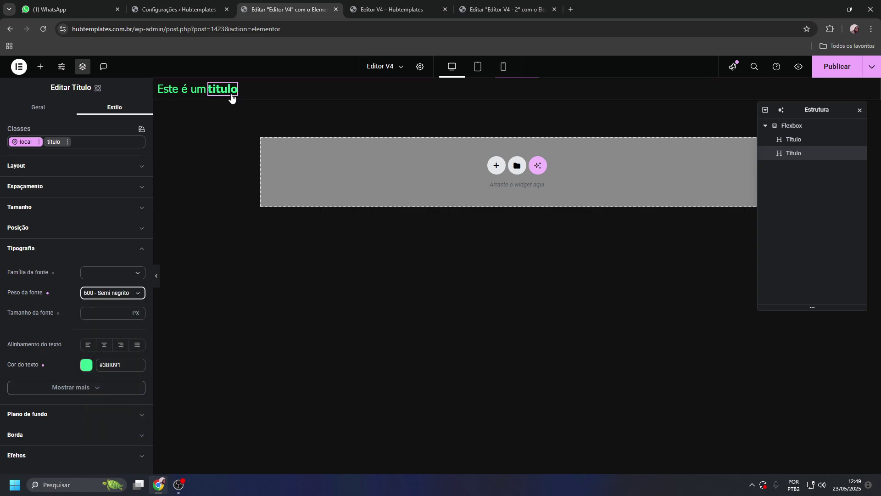
# Delete the second title from the Flexbox and clear the text of the remaining title
pyautogui.press('Delete')
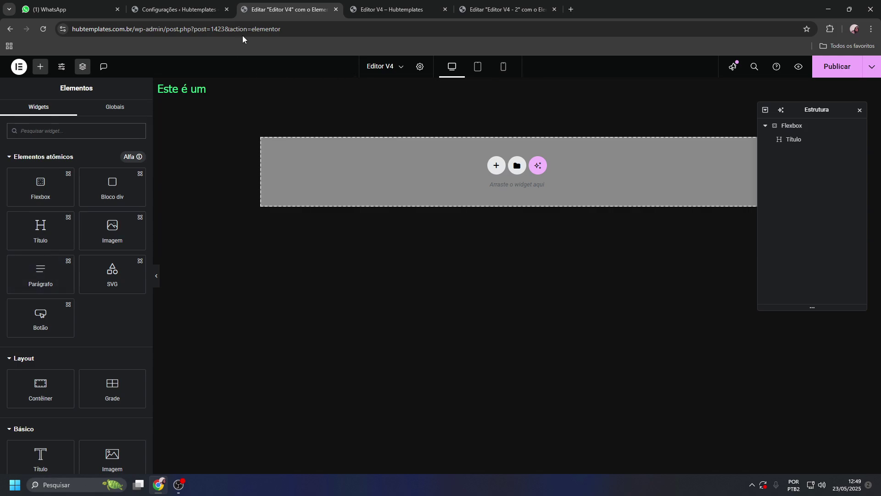
pyautogui.click(203, 10)
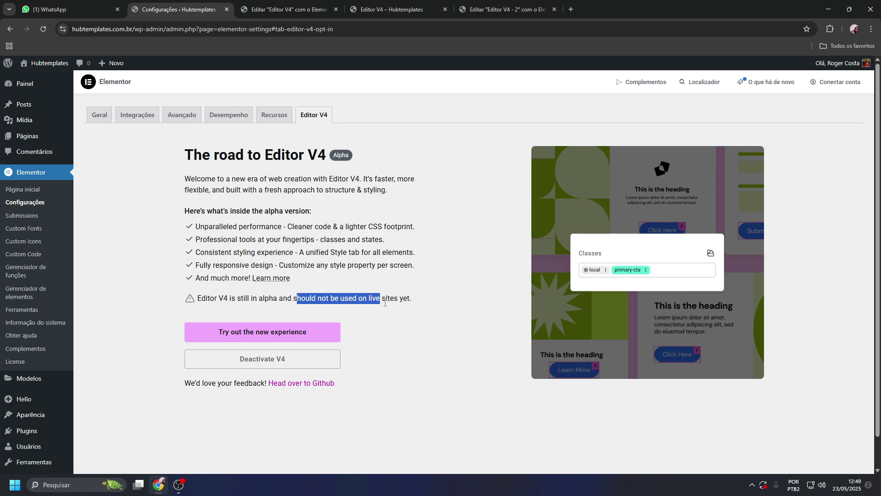
pyautogui.click(392, 9)
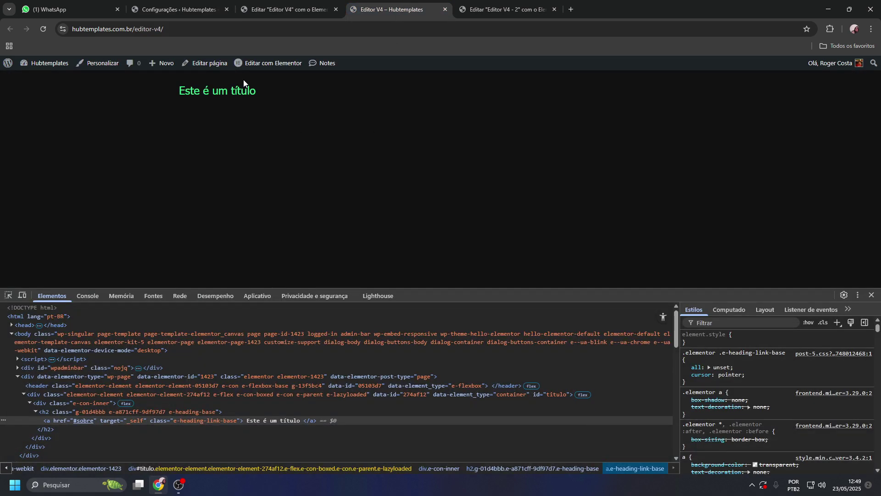
pyautogui.click(287, 9)
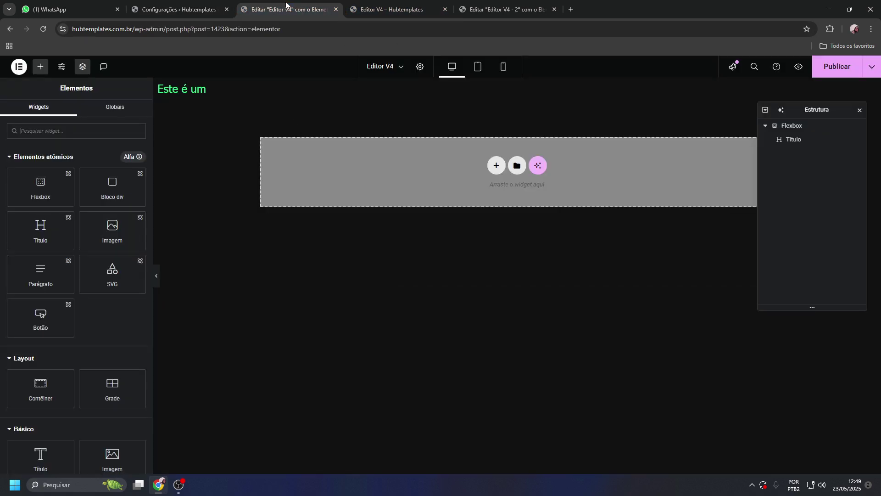
pyautogui.click(198, 95)
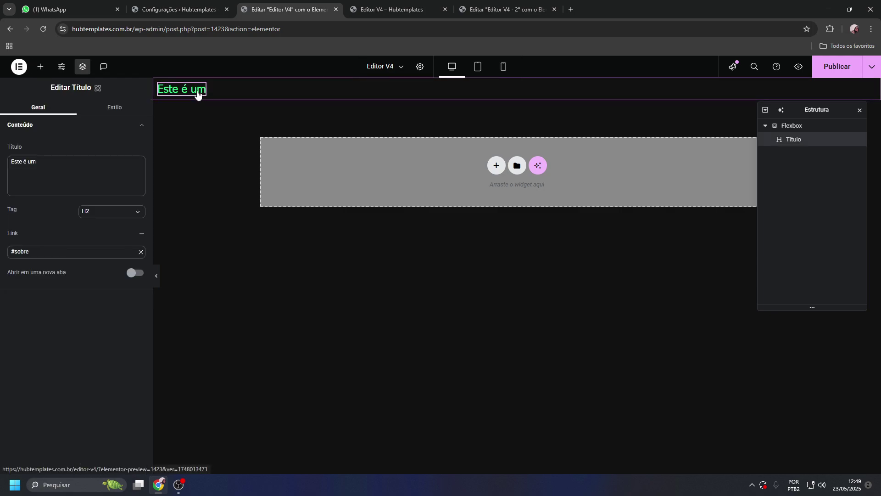
pyautogui.tripleClick(72, 166)
pyautogui.press('BackSpace')
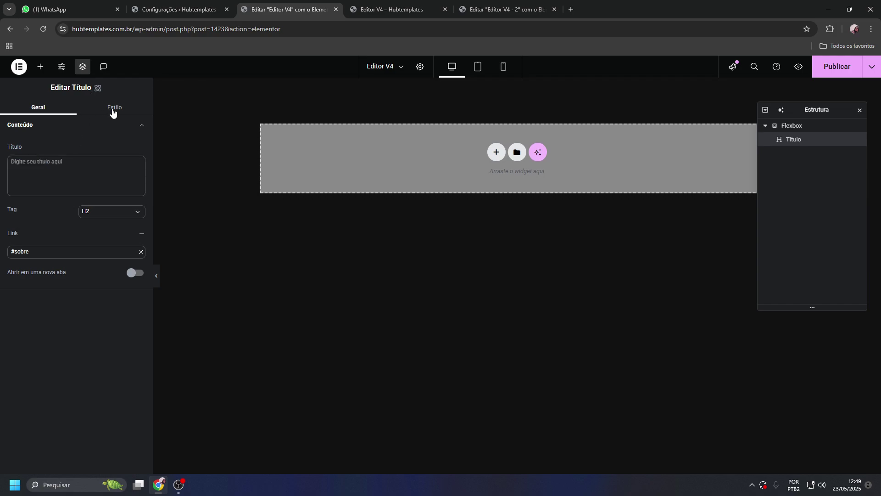
# Compare the title's style classes in the editor with the heading link's CSS rules on the live page
pyautogui.click(114, 109)
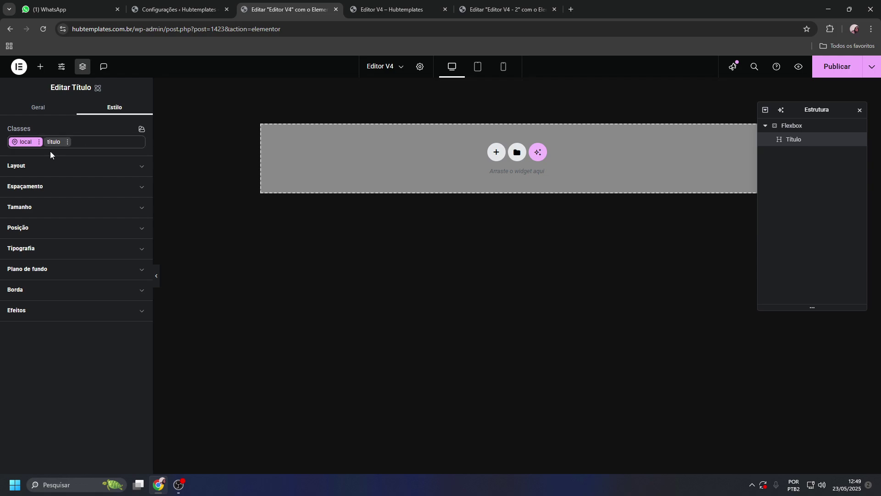
pyautogui.click(352, 11)
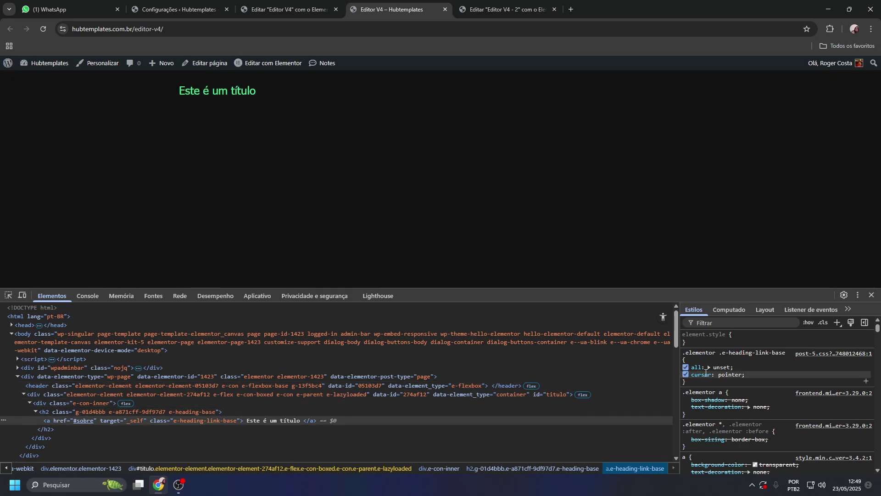
pyautogui.click(284, 9)
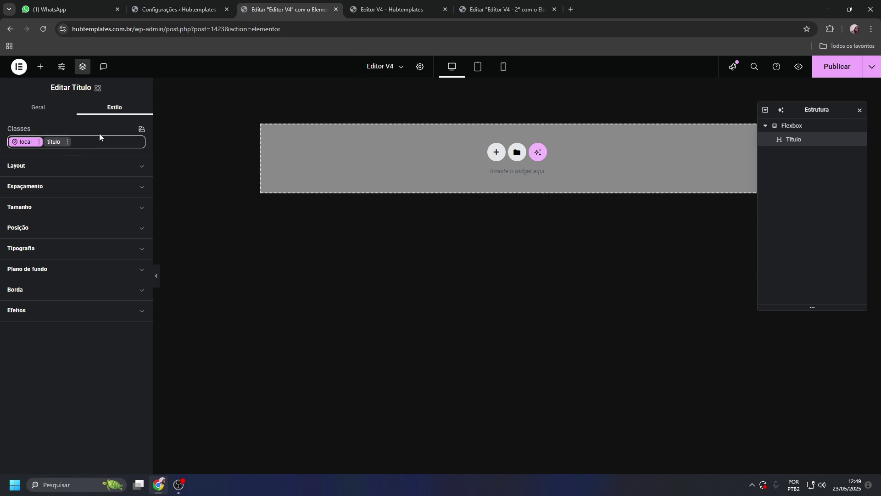